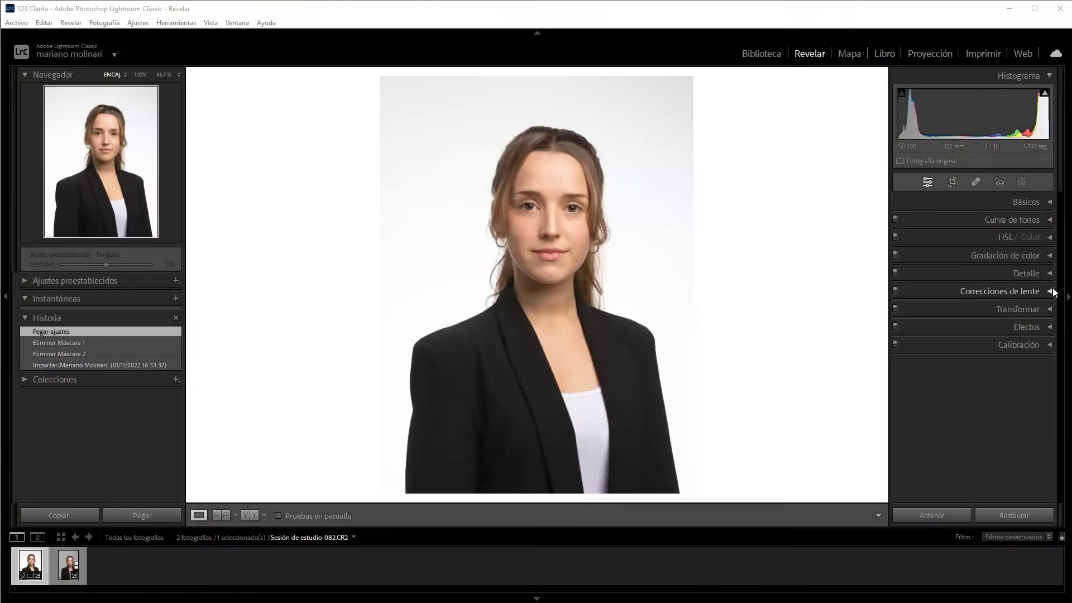
- Inspect the portrait at 100% full-window, panning over the eyes, nose and mouth
click(1049, 291)
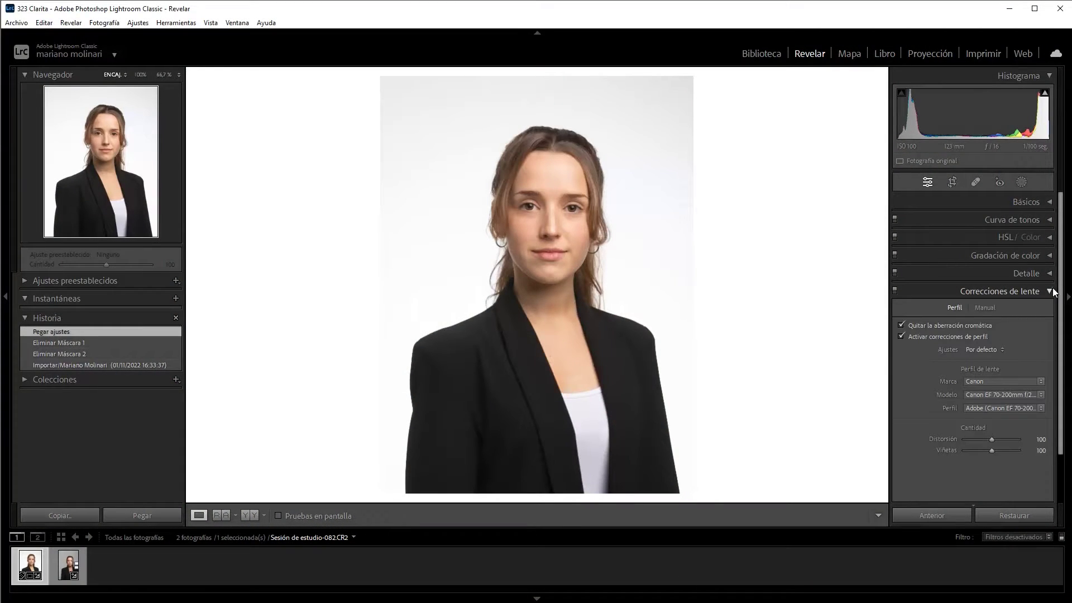
click(1052, 291)
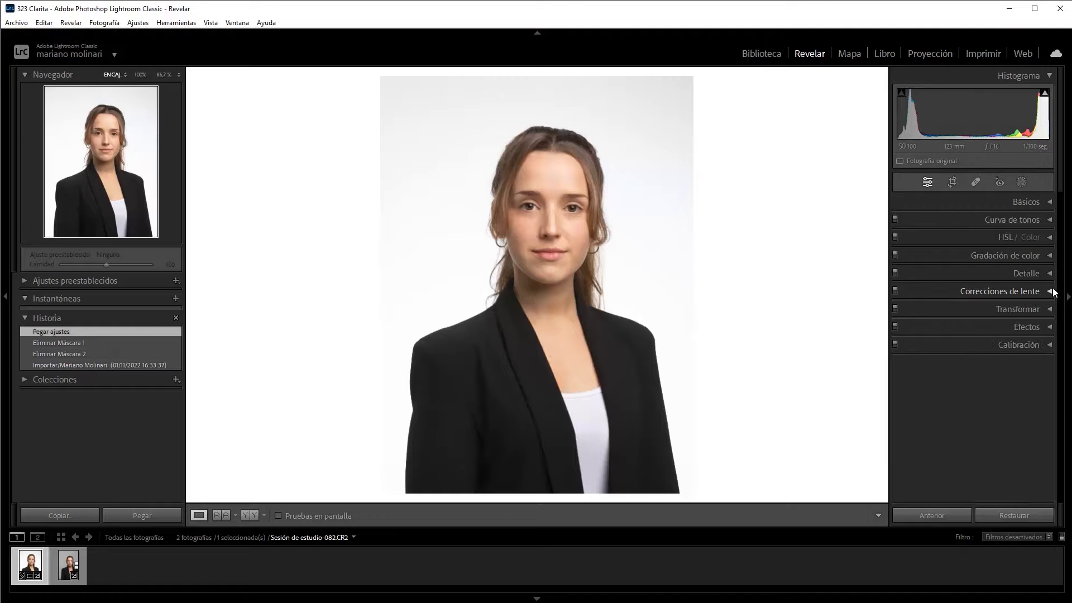
click(547, 201)
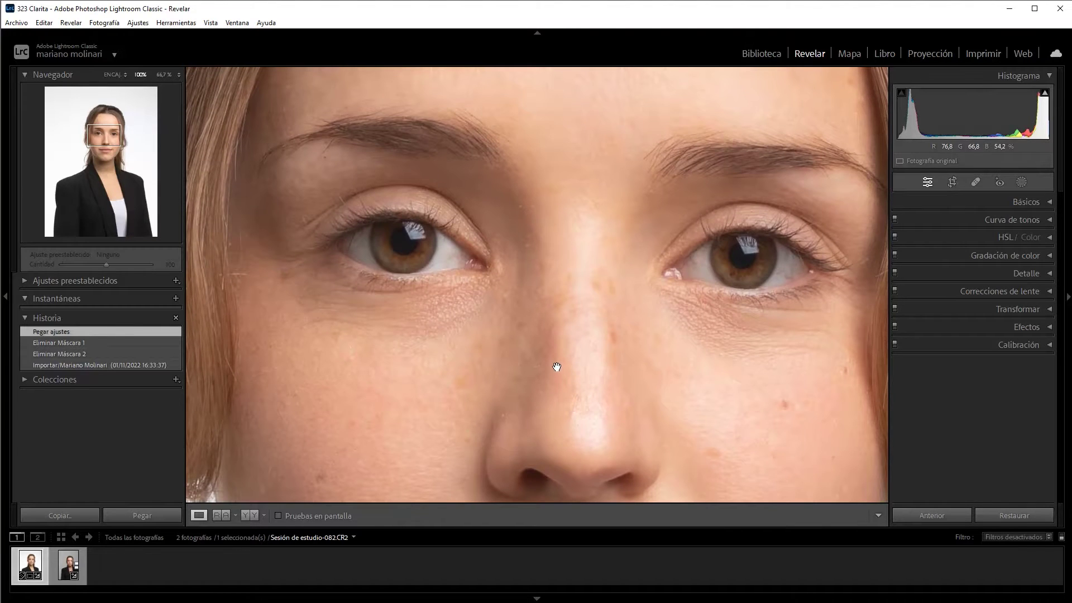
key(shift+Tab)
drag(580, 359, 576, 368)
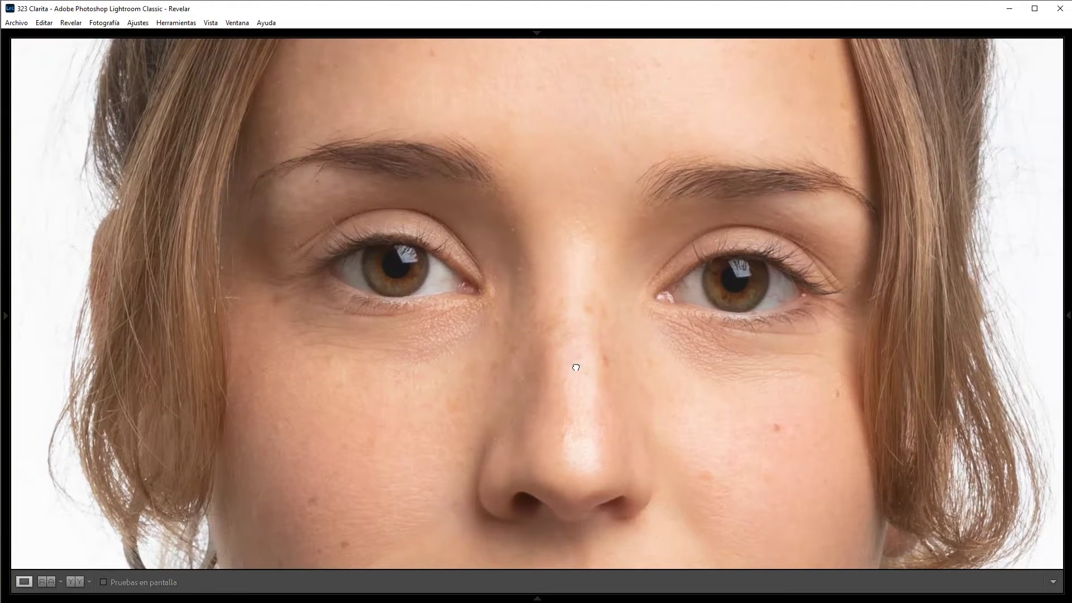
drag(574, 323, 622, 29)
mouse_move(617, 67)
mouse_down()
mouse_move(624, 173)
mouse_move(302, 115)
mouse_move(490, 333)
mouse_move(510, 307)
mouse_move(565, 352)
mouse_up()
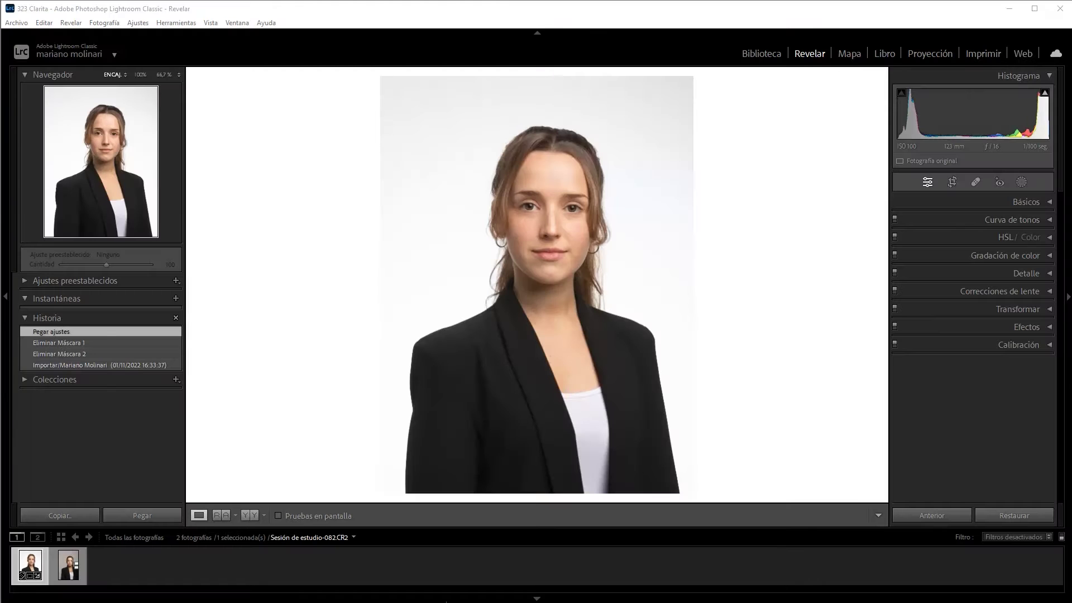
- Set the colour-card shot's white balance from its white card to temperature 4850, tint −4
click(59, 565)
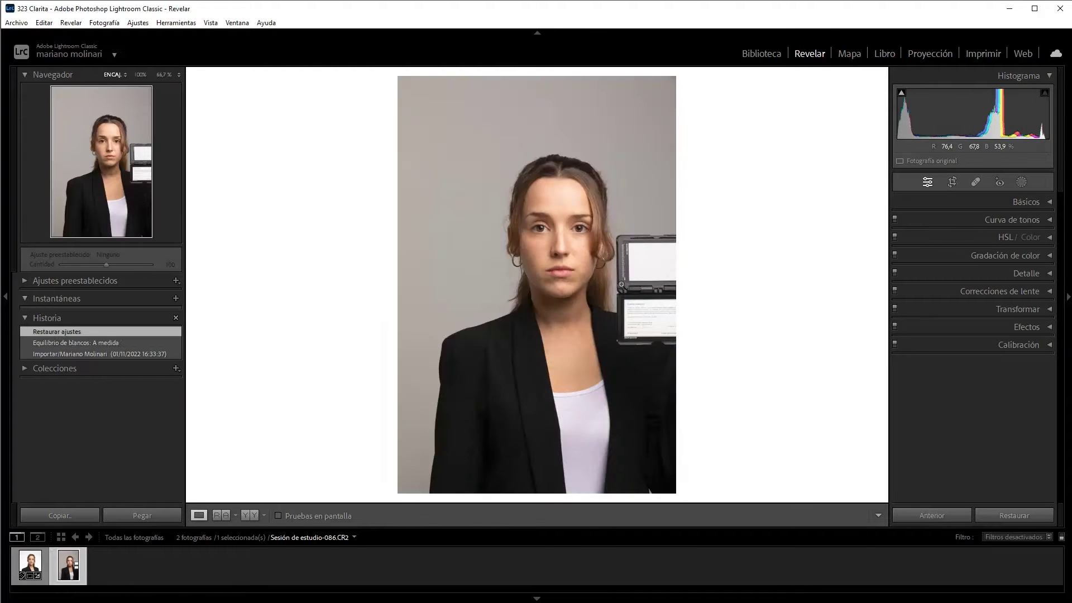
mouse_move(645, 261)
mouse_down()
mouse_move(530, 284)
mouse_move(905, 426)
mouse_up()
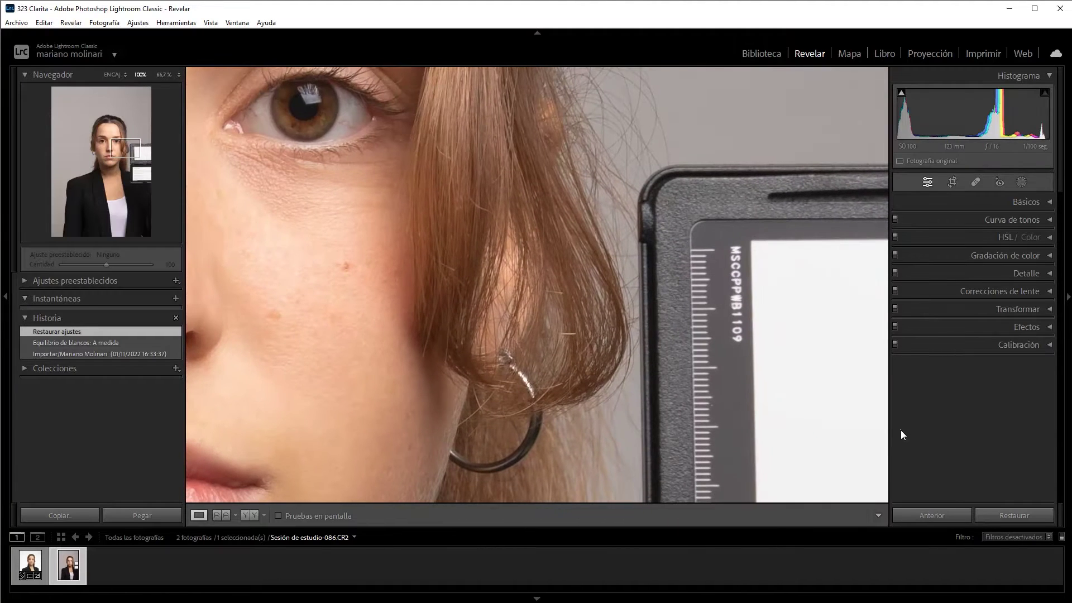
click(1042, 203)
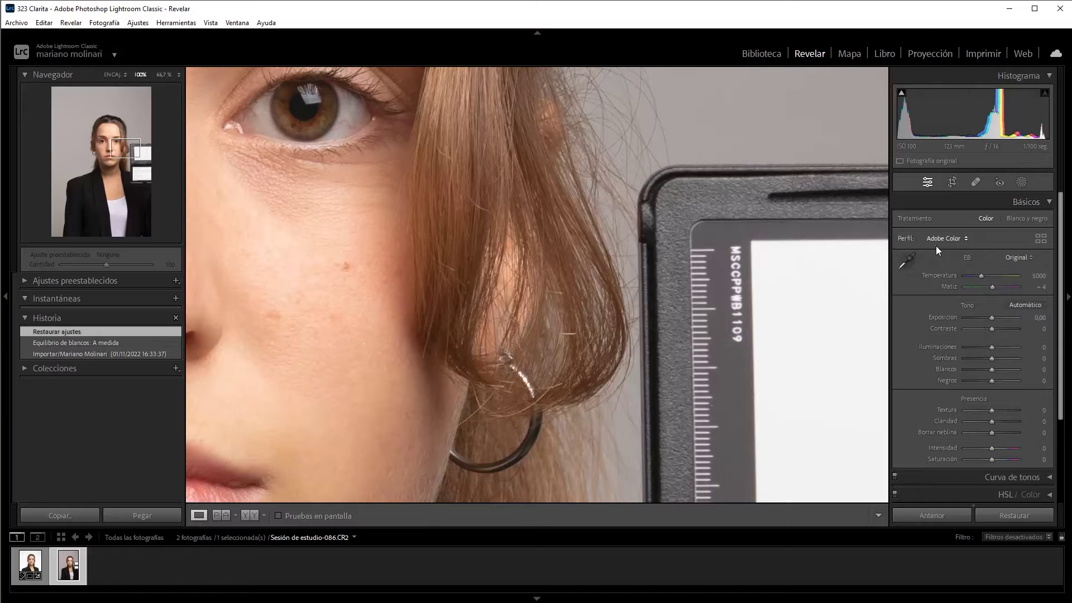
click(903, 259)
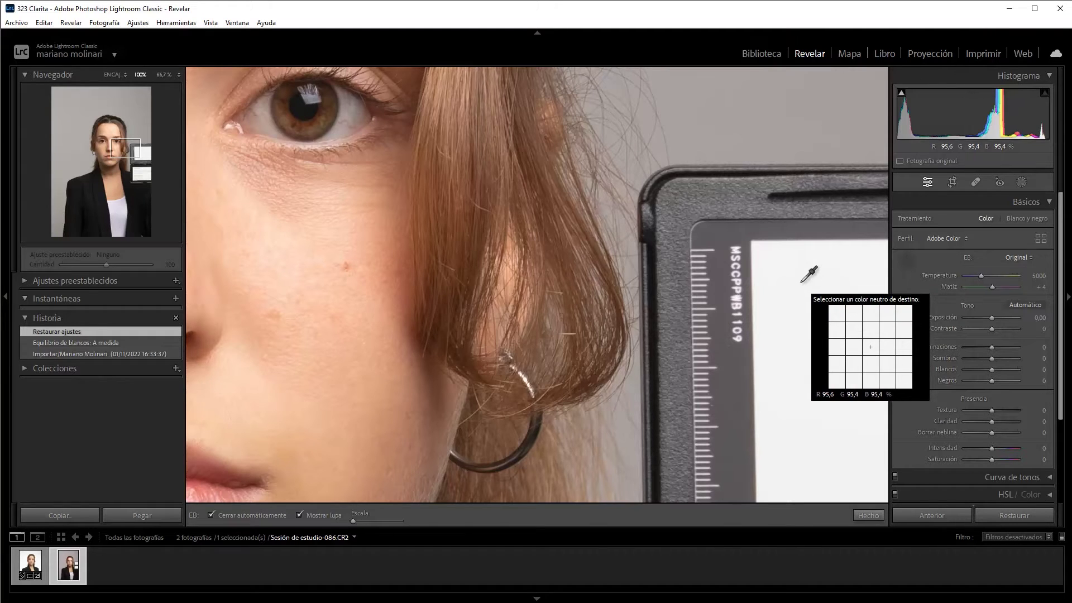
click(801, 282)
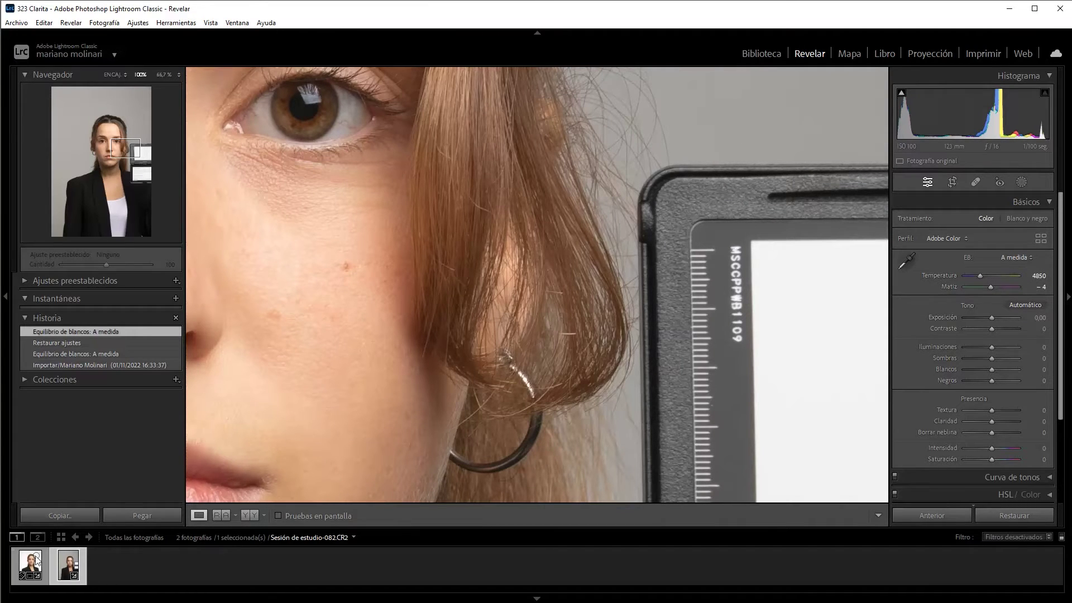
- Sync only the 4850 / −4 white balance from the colour-card shot to the studio portrait
key(z)
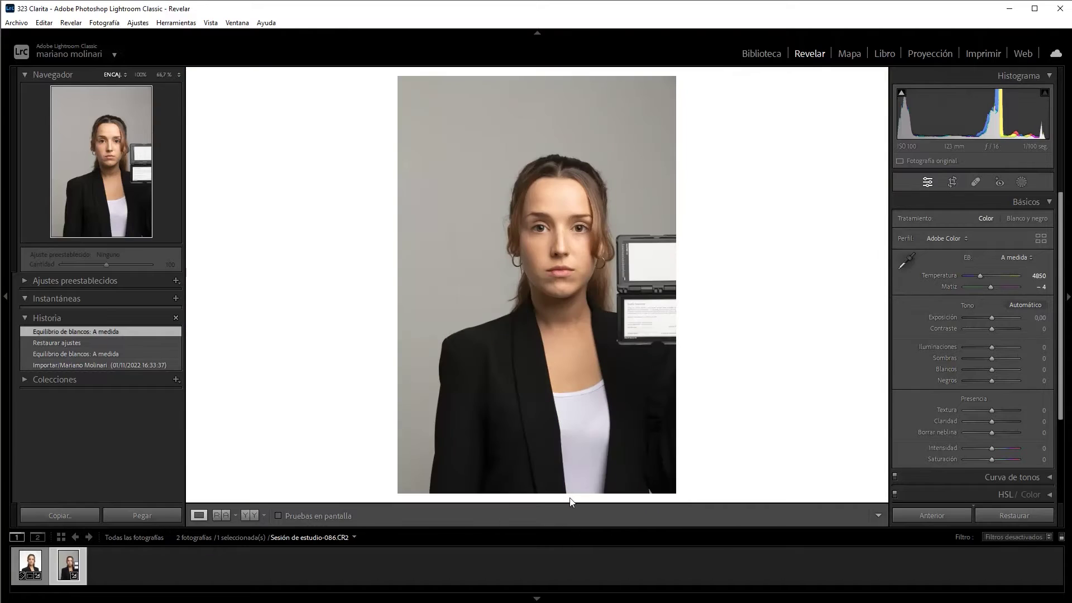
ctrl+click(32, 568)
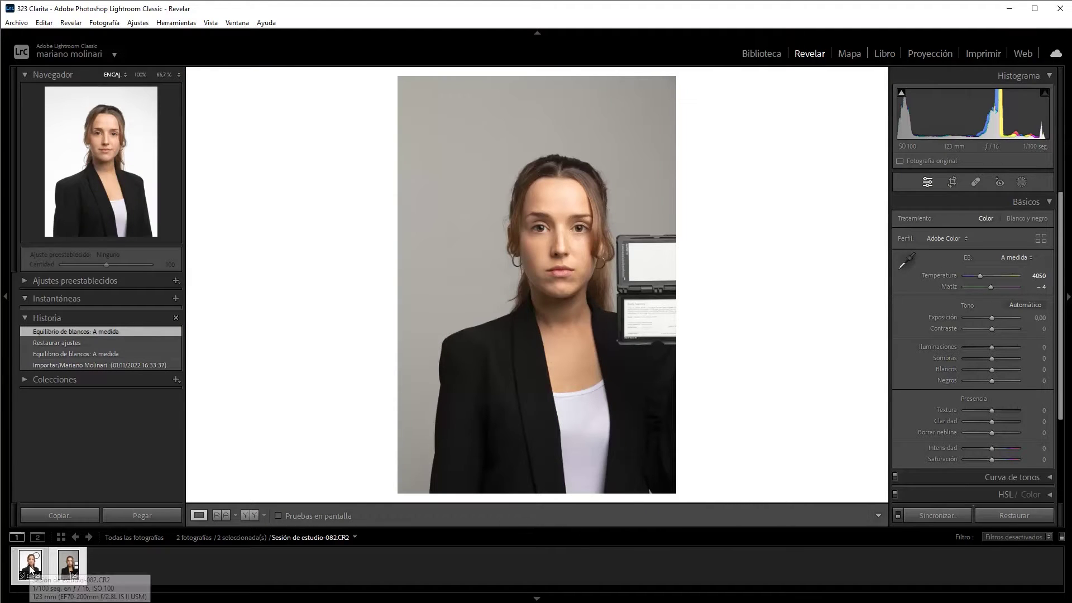
click(71, 576)
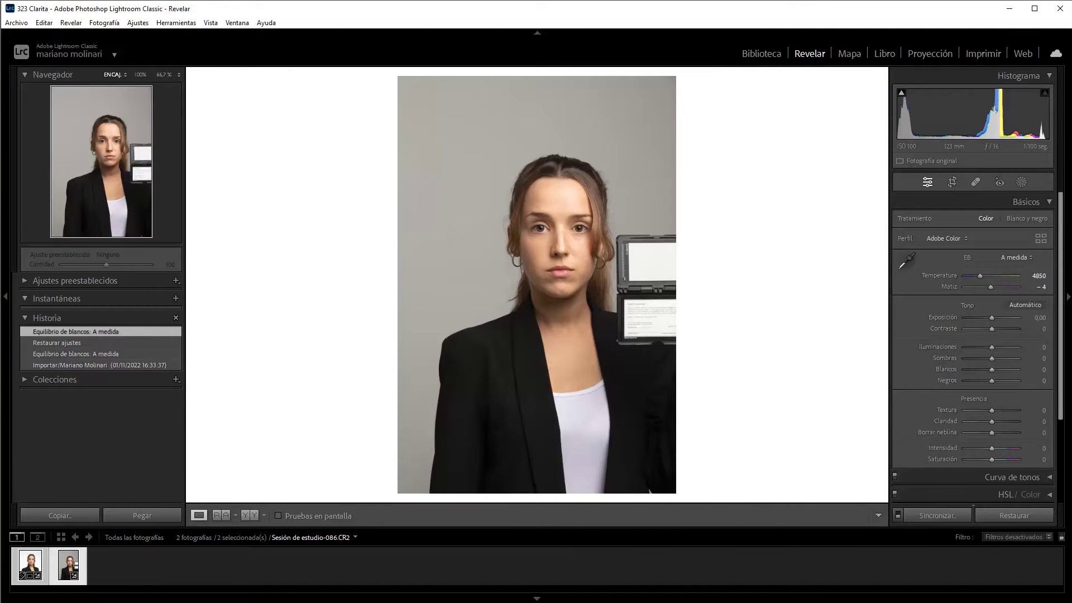
click(31, 572)
drag(291, 528, 370, 458)
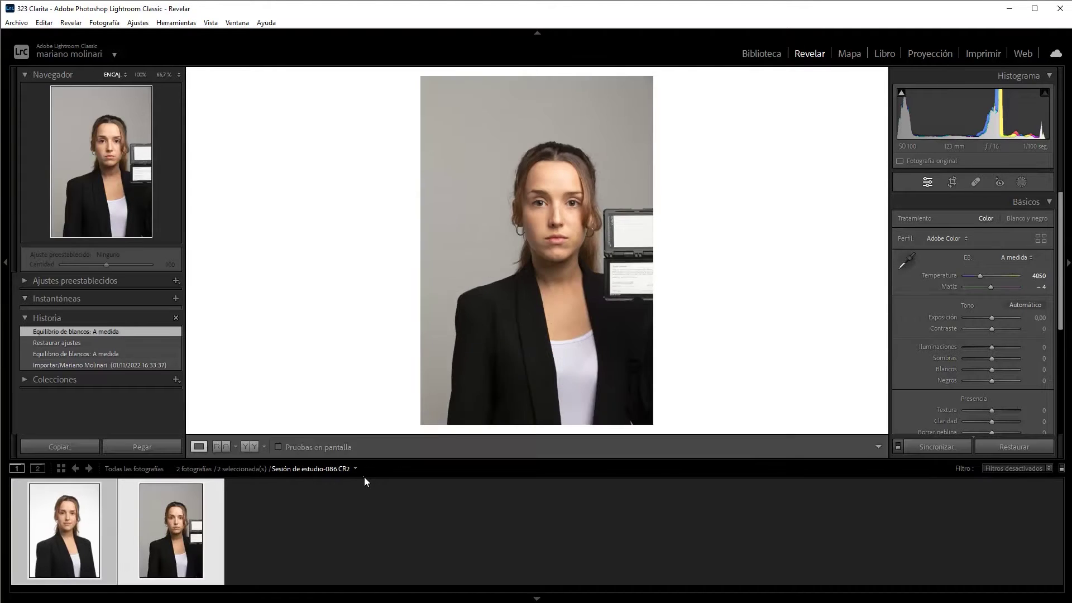
click(949, 448)
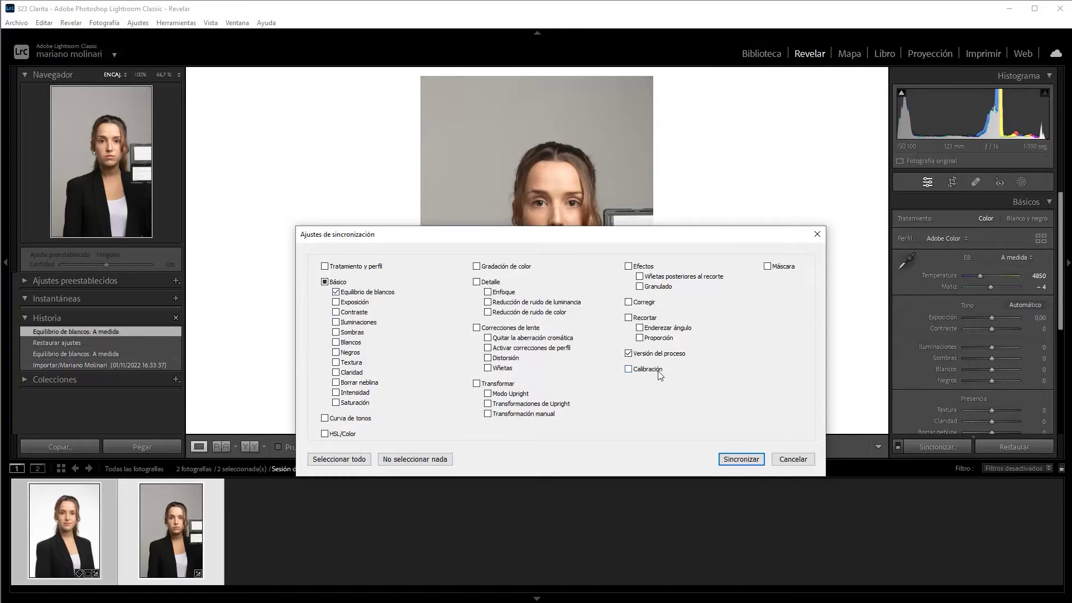
click(745, 460)
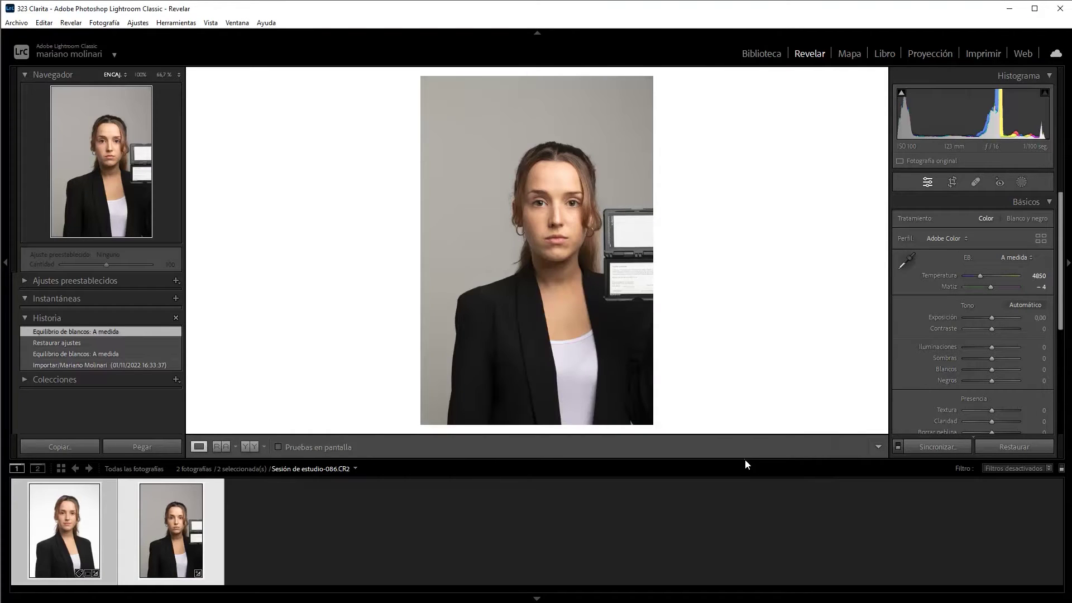
click(110, 528)
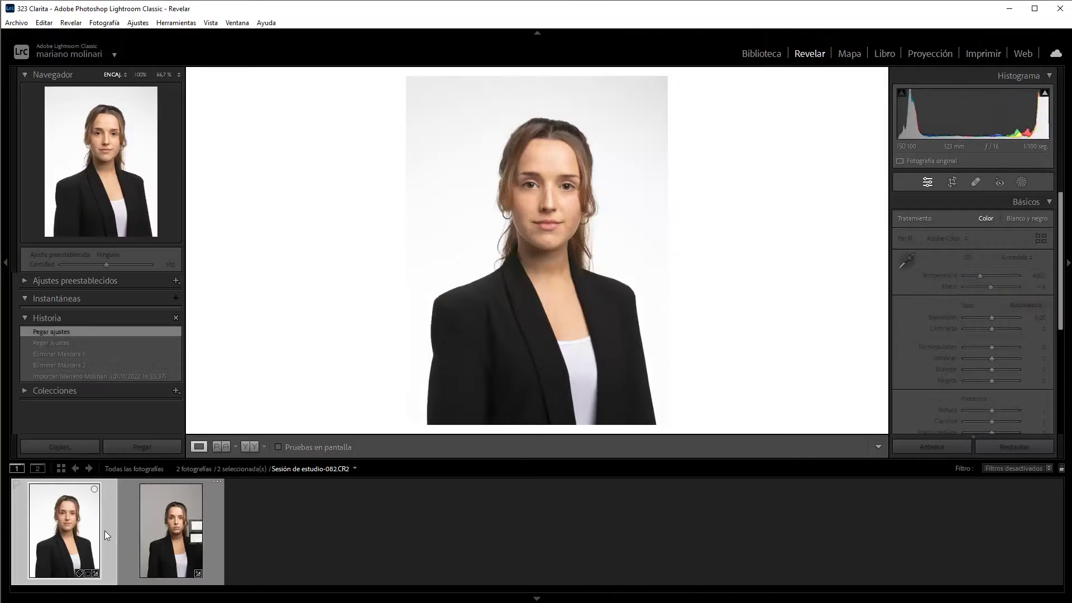
- Shrink the filmstrip and raise the portrait's Intensidad (vibrance) to +3
drag(354, 476, 356, 560)
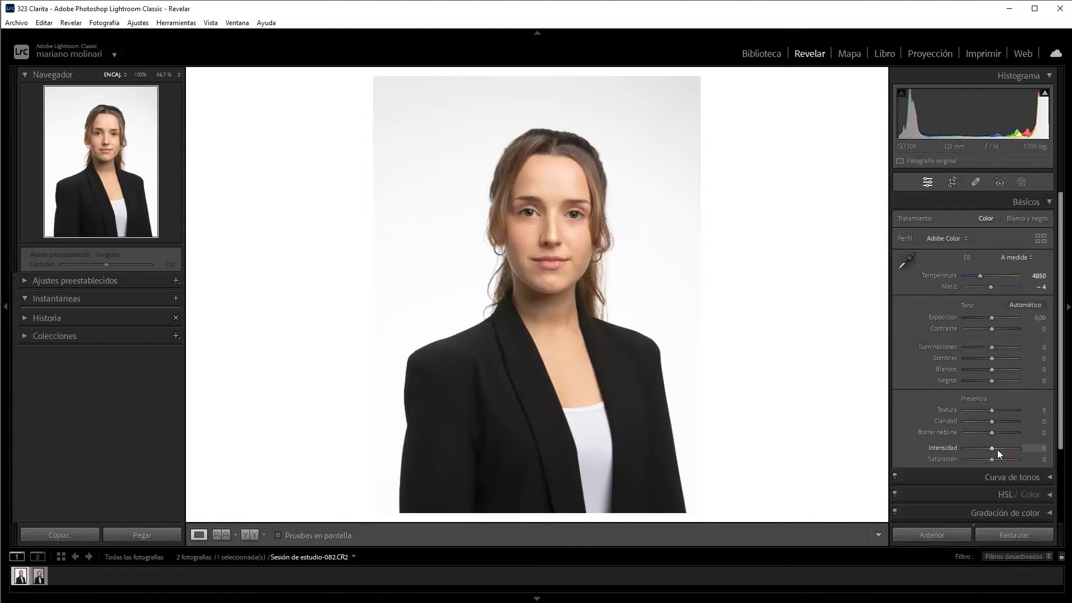
drag(997, 450, 999, 450)
- Create a mask limited to Persona 1's facial skin (Piel del rostro)
click(1019, 184)
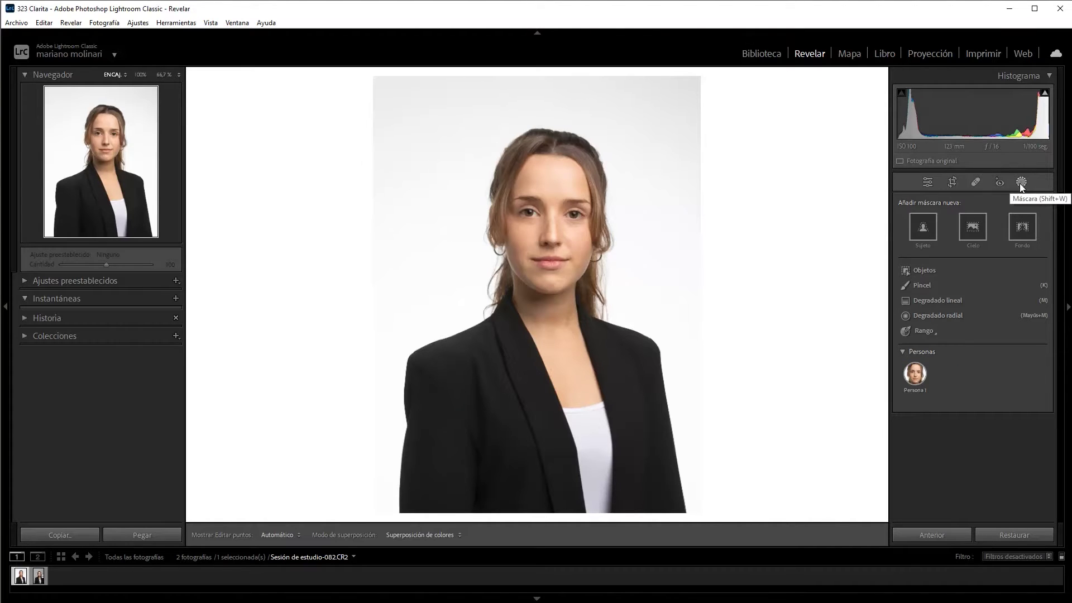
click(920, 373)
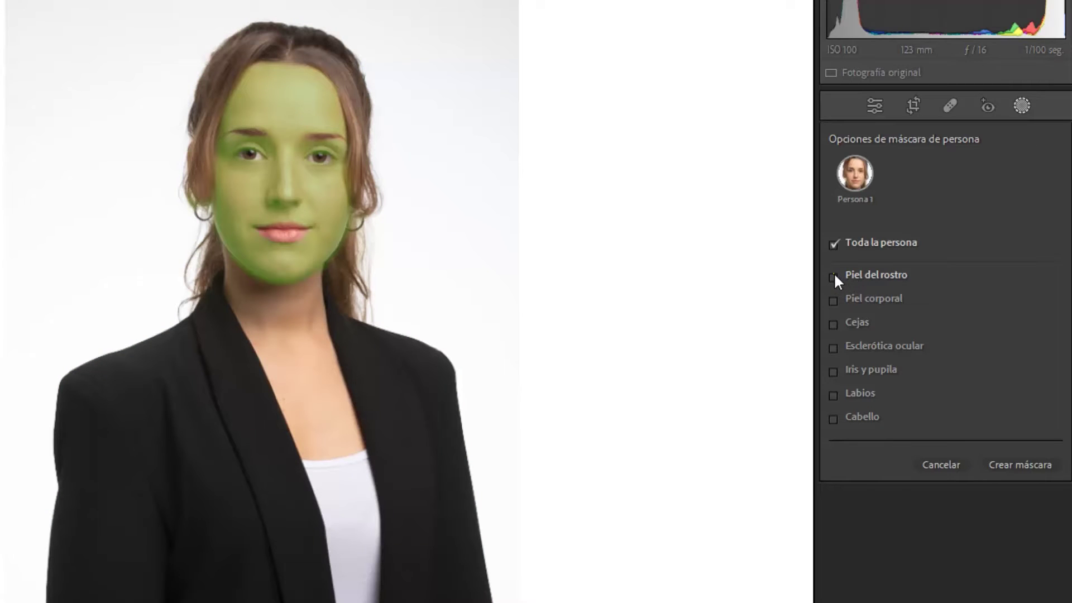
click(834, 275)
click(1041, 465)
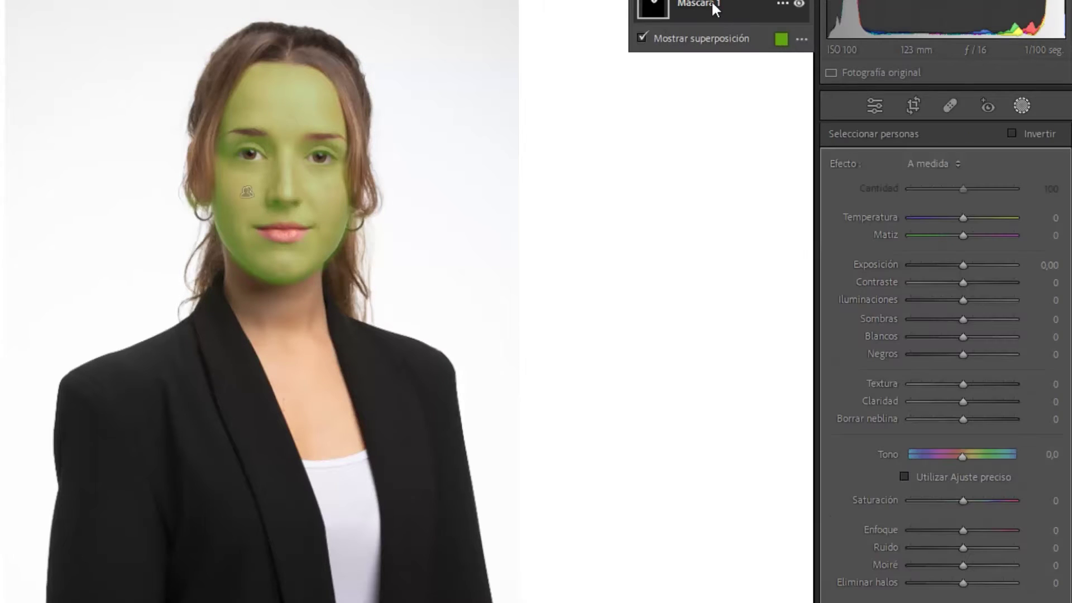
- Rename the new facial-skin mask to 'Rostro'
click(711, 2)
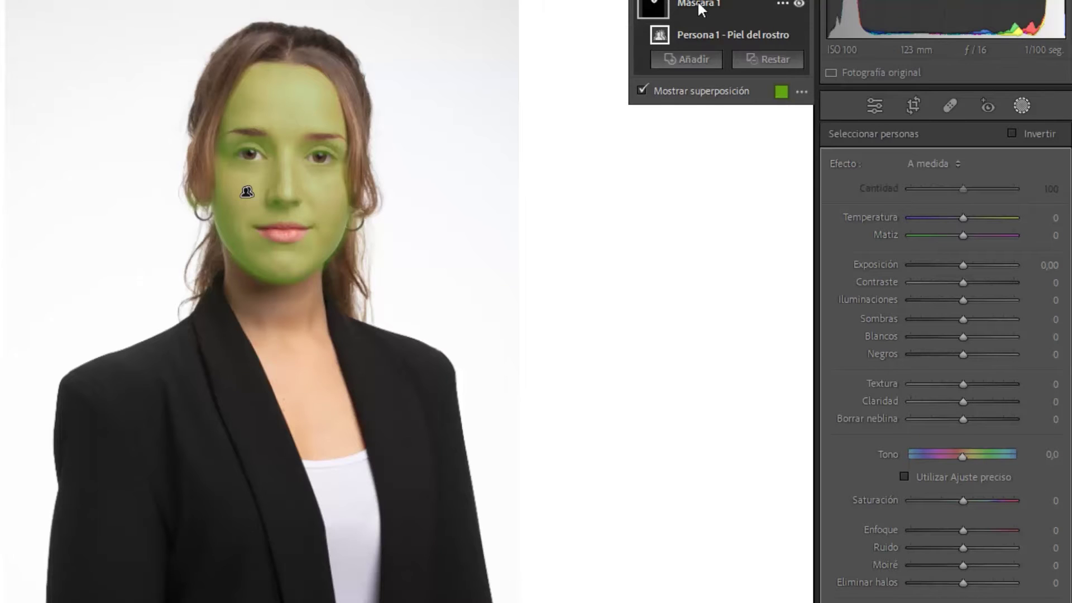
right_click(699, 6)
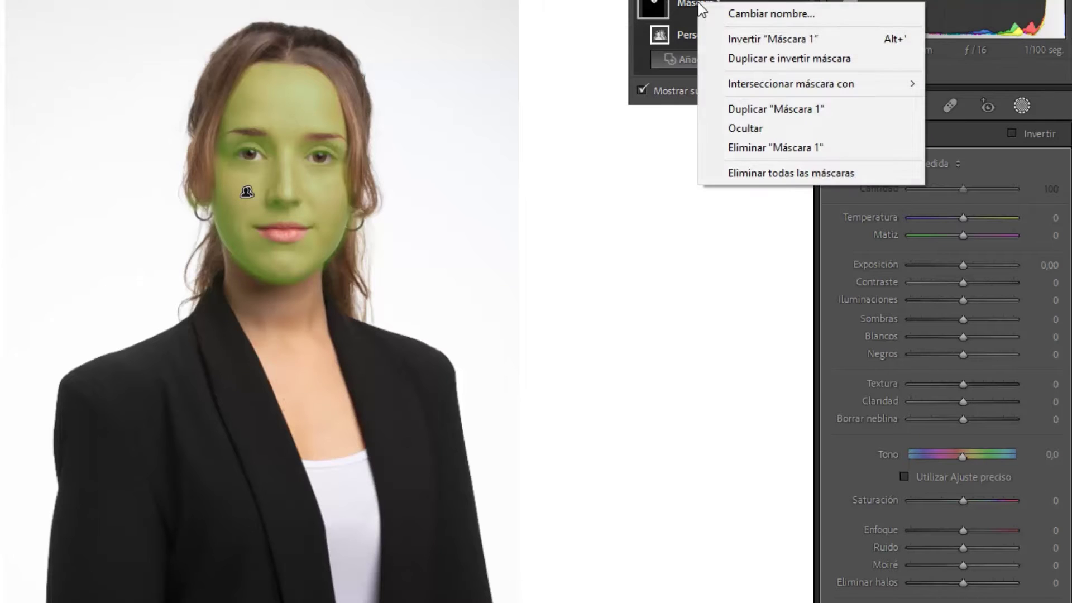
click(756, 14)
text(R)
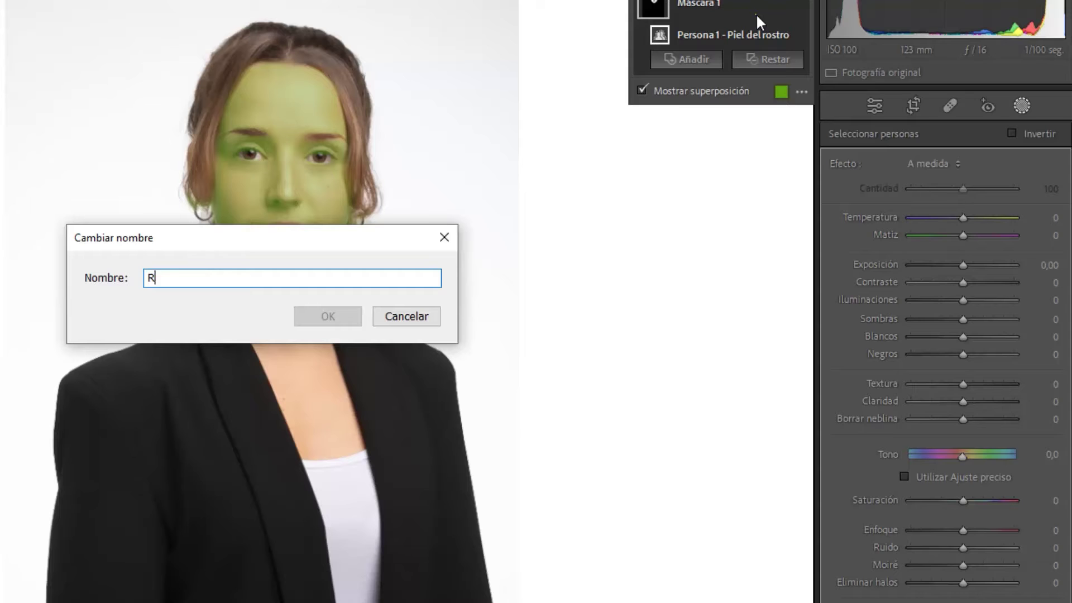
text(ostro)
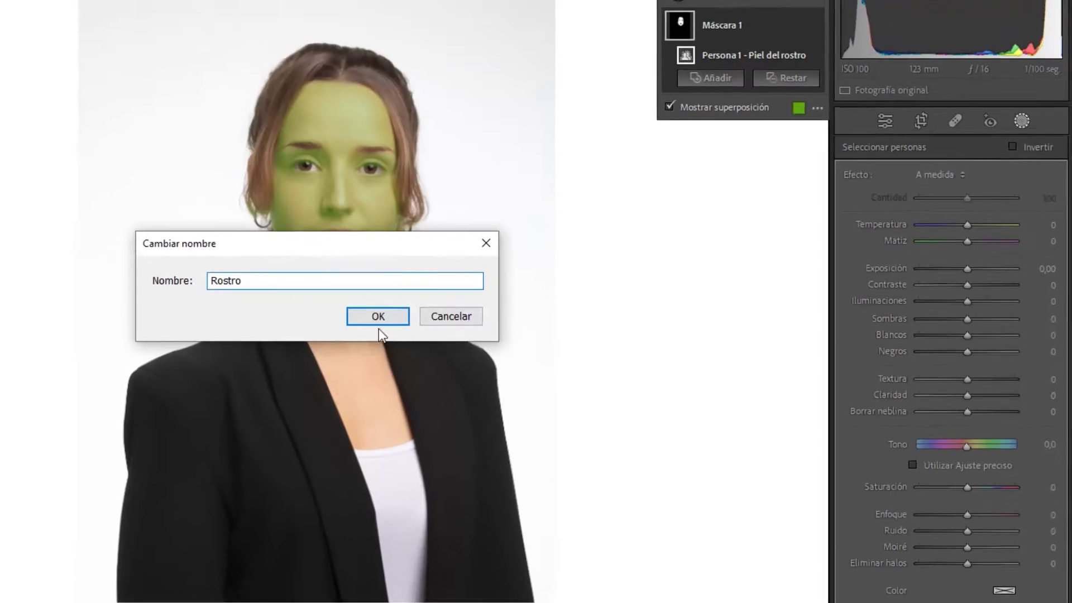
click(378, 324)
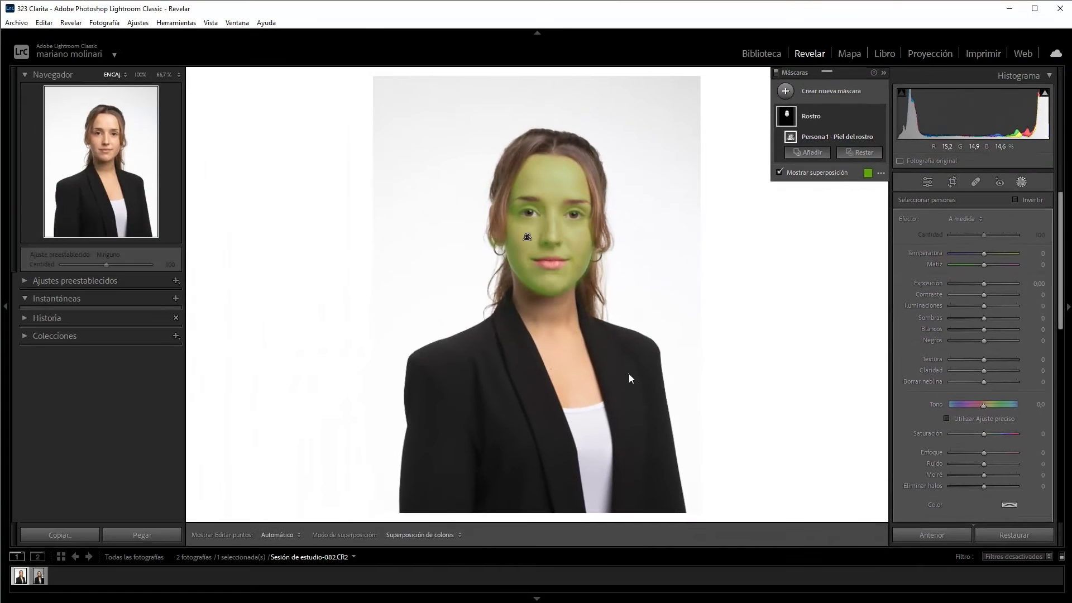
- Hide the overlay, zoom on the face and set the Rostro mask's Textura to −36
click(779, 172)
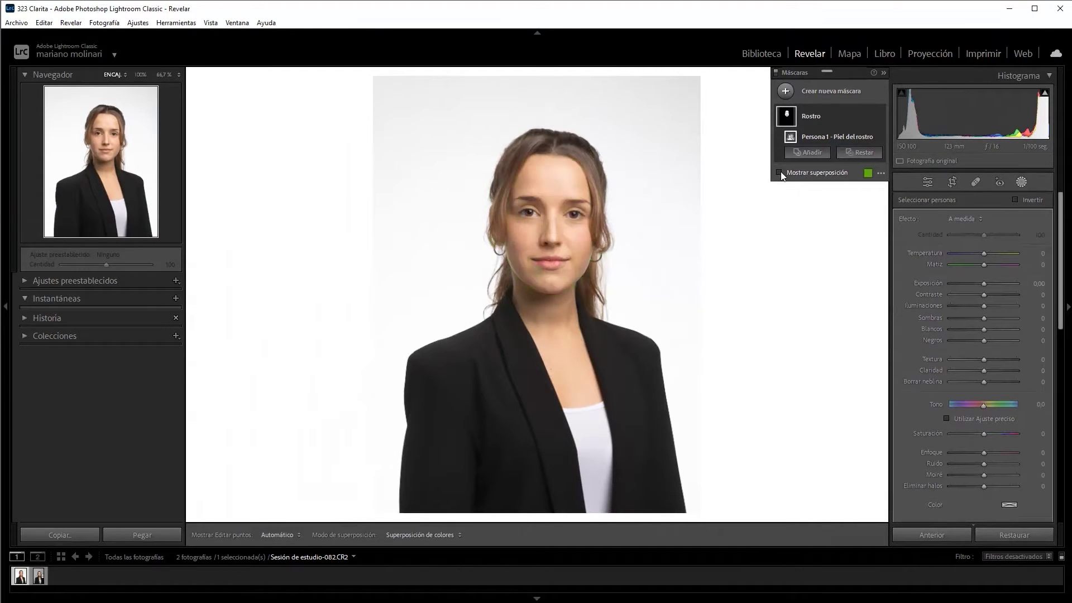
click(585, 250)
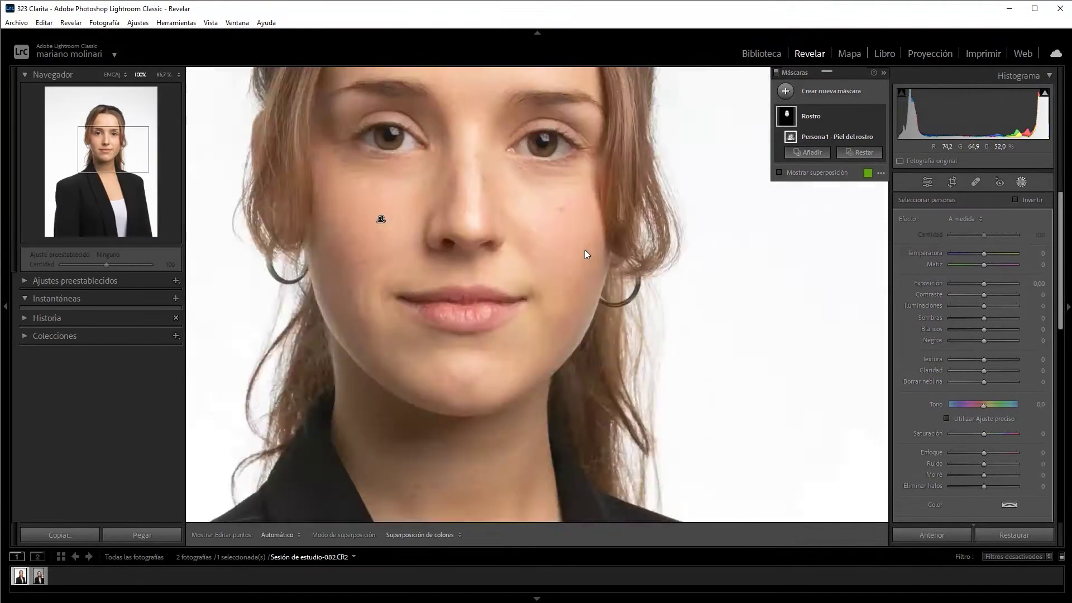
mouse_move(430, 179)
mouse_down()
mouse_move(661, 335)
mouse_move(679, 377)
mouse_move(640, 350)
mouse_up()
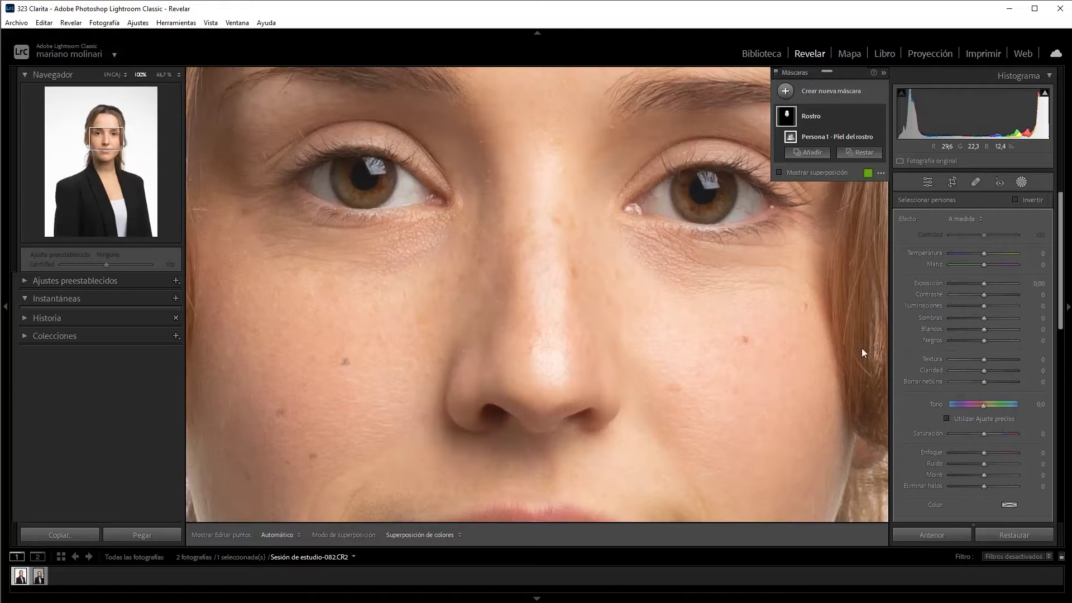
click(964, 360)
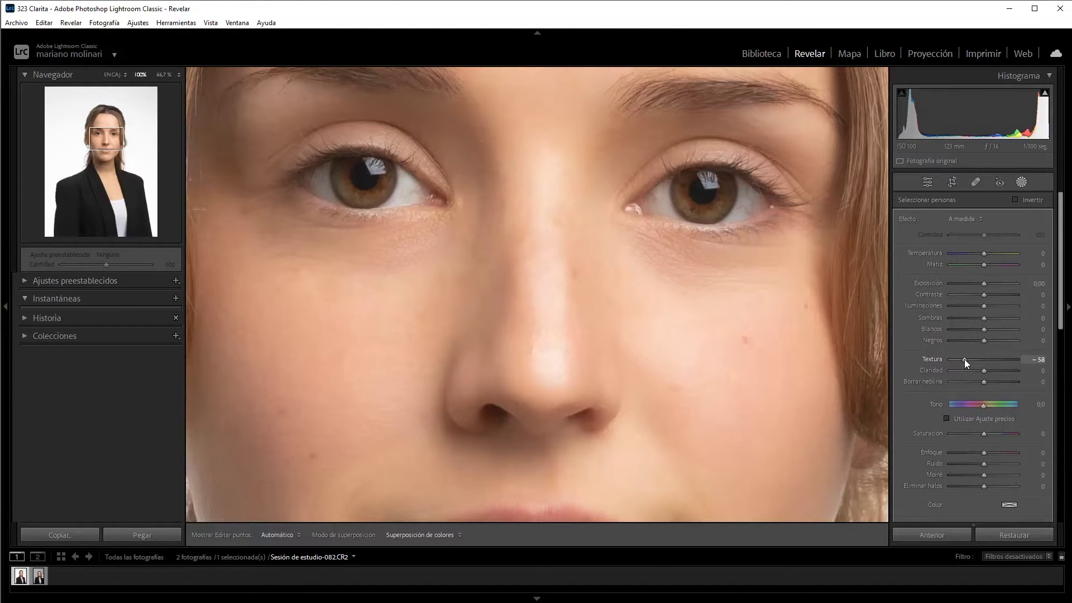
drag(963, 360, 944, 363)
drag(967, 360, 985, 361)
drag(975, 368, 971, 365)
- Lower the Rostro mask's Enfoque (sharpness) to −8
scroll(1063, 320, down, 2)
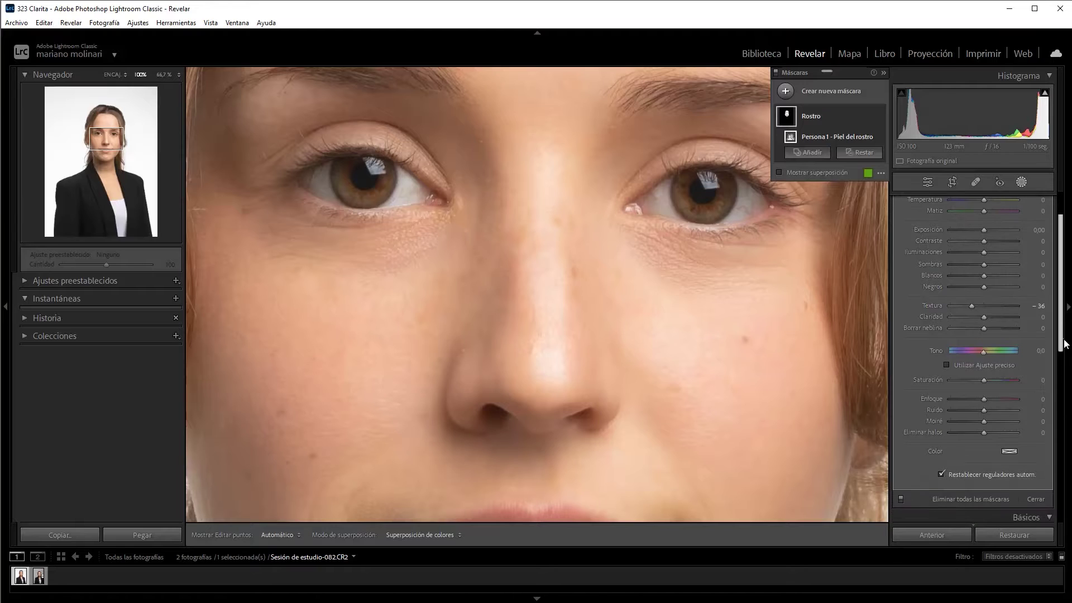
scroll(1062, 319, up, 2)
scroll(1055, 345, down, 2)
scroll(1055, 345, down, 2)
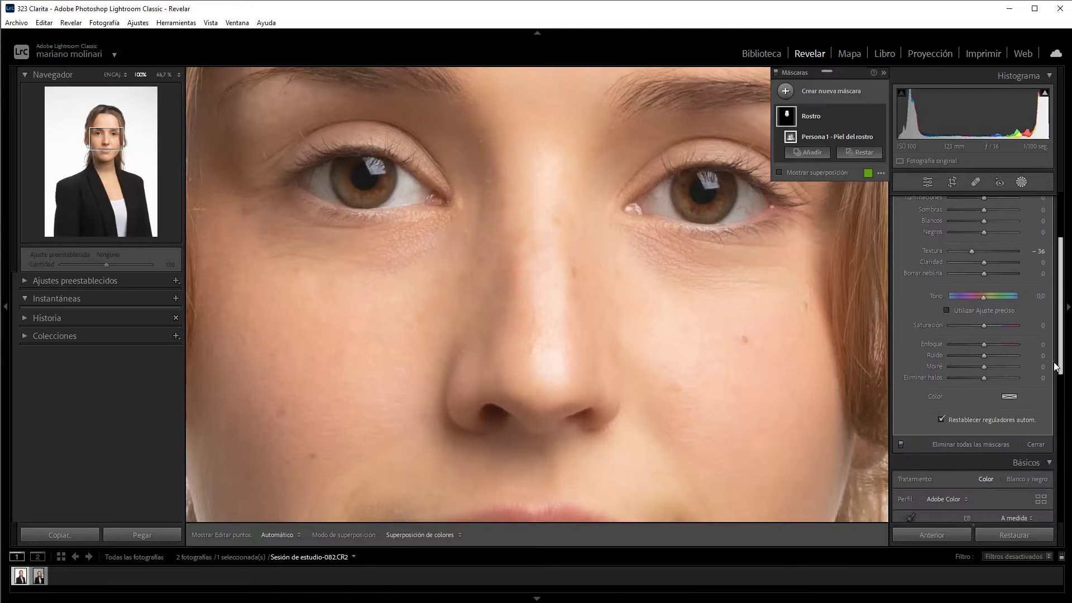
click(975, 345)
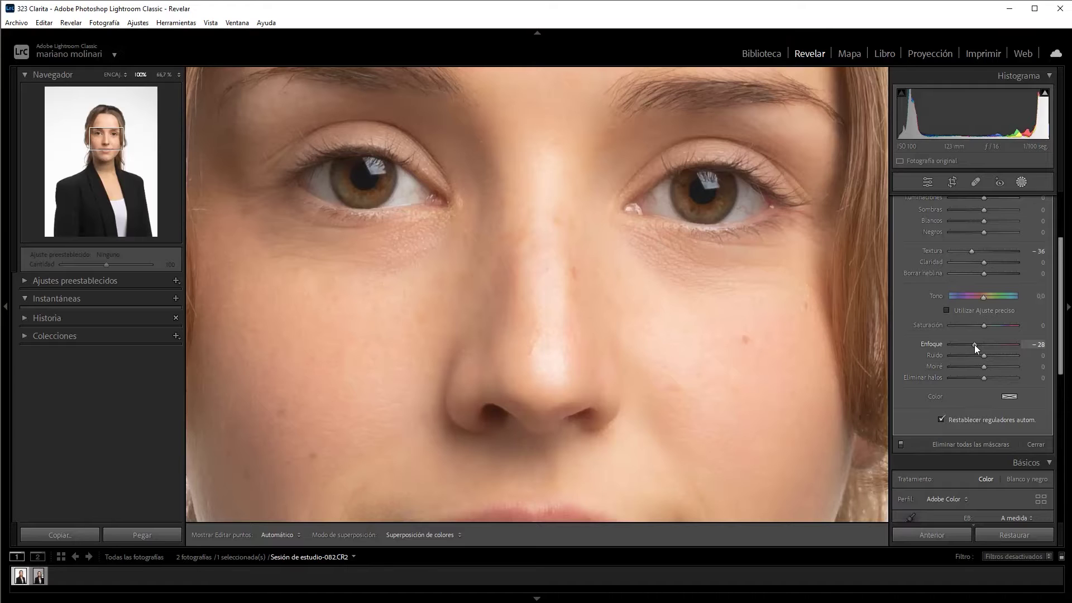
mouse_move(974, 347)
mouse_down()
mouse_move(943, 351)
mouse_move(977, 350)
mouse_up()
drag(980, 354, 982, 354)
- Set the Rostro mask's Claridad to −38, checking the eyes and lips
click(981, 263)
drag(977, 263, 983, 265)
drag(977, 263, 972, 270)
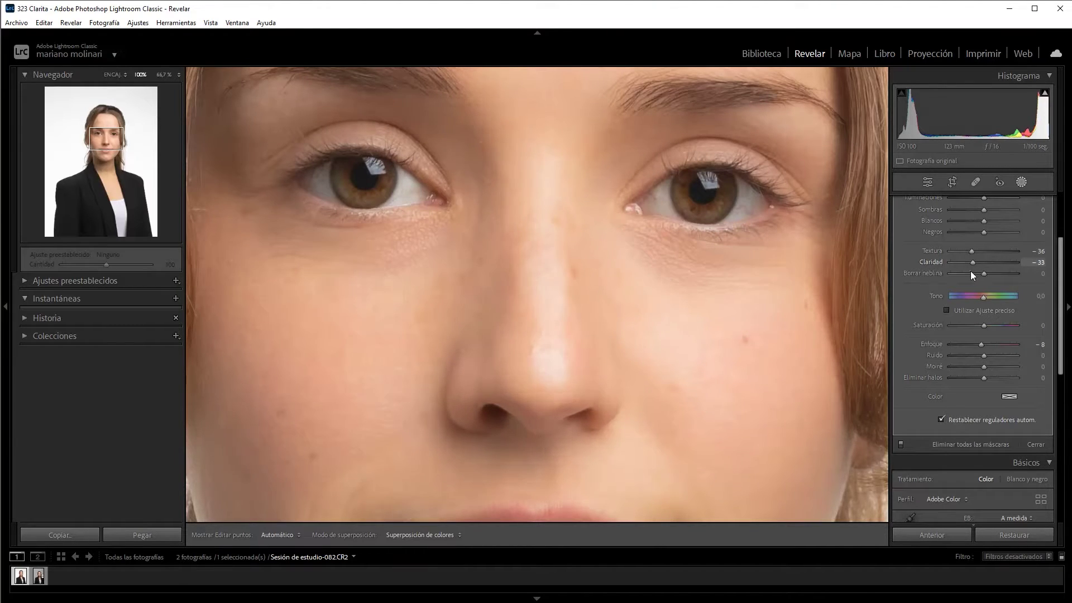
mouse_move(622, 142)
mouse_down()
mouse_move(640, 296)
mouse_move(703, 299)
mouse_up()
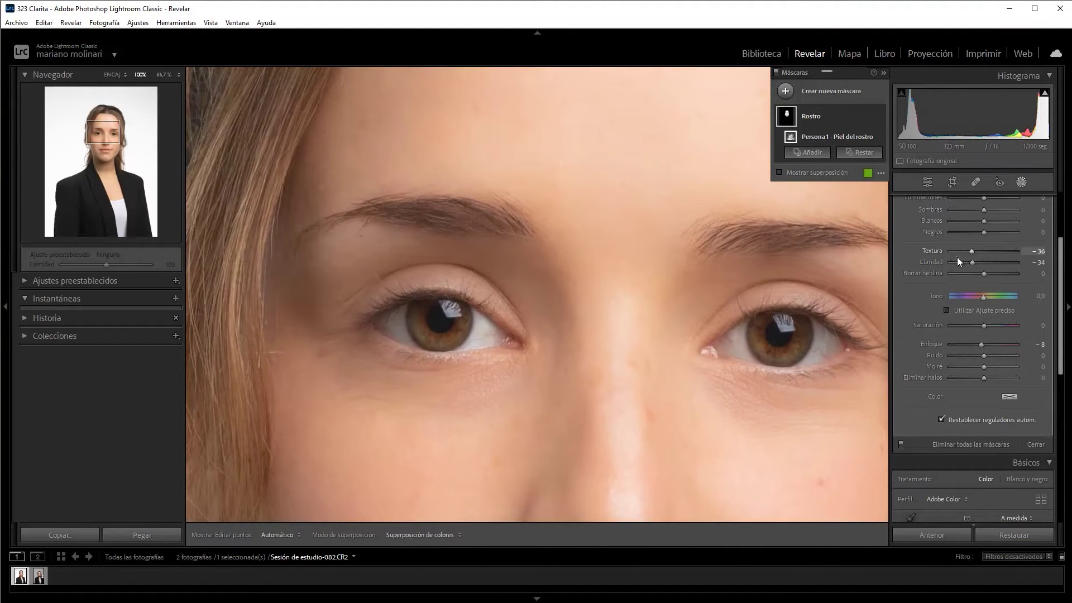
drag(964, 260, 971, 262)
drag(692, 436, 689, 154)
mouse_move(692, 193)
mouse_down()
mouse_move(651, 115)
mouse_move(670, 267)
mouse_up()
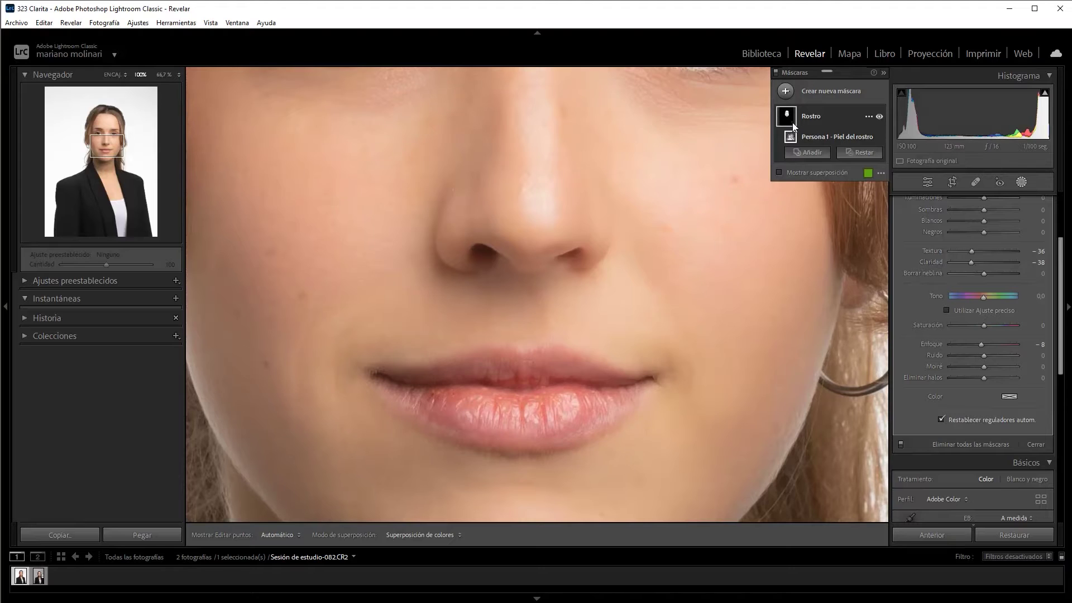
- Deselect the Rostro mask, leave masking and zoom out to the full portrait
click(777, 72)
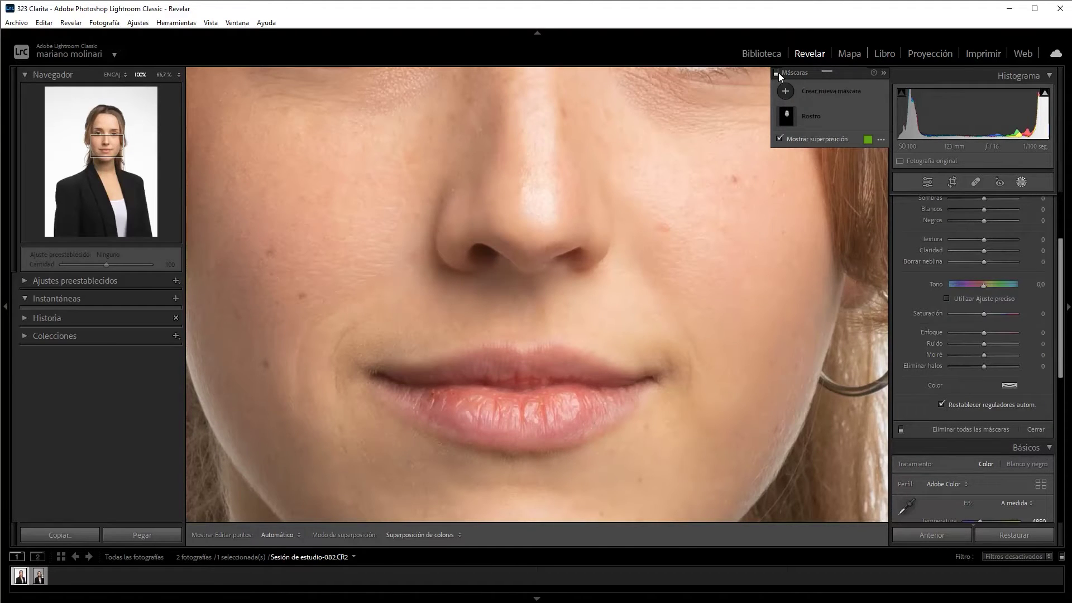
drag(674, 182, 674, 296)
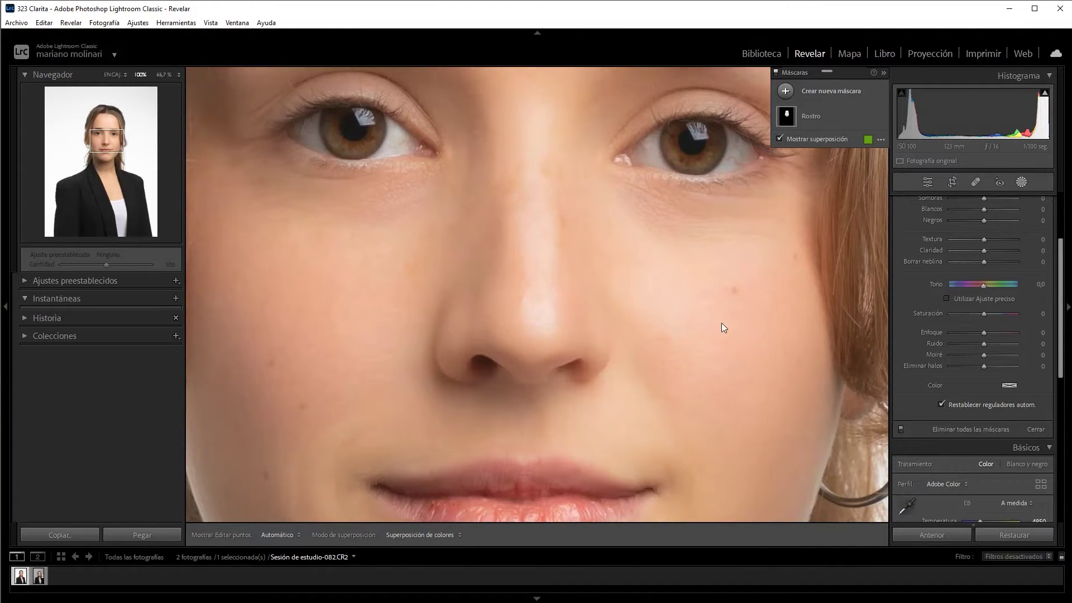
click(1025, 181)
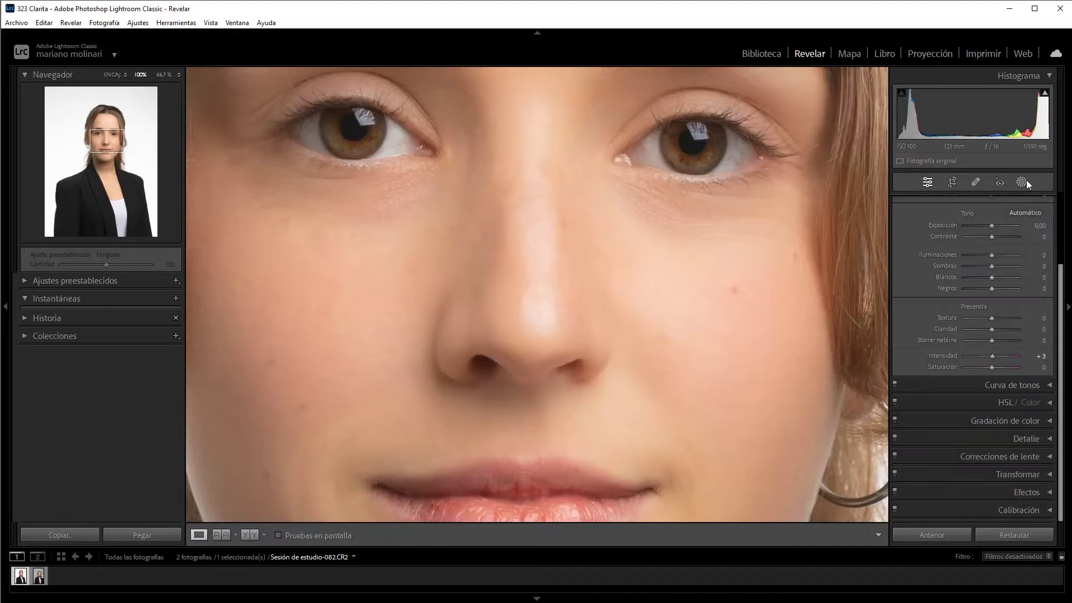
click(1022, 182)
- Create a new person mask covering only Persona 1's eyebrows, not the whole person
click(816, 95)
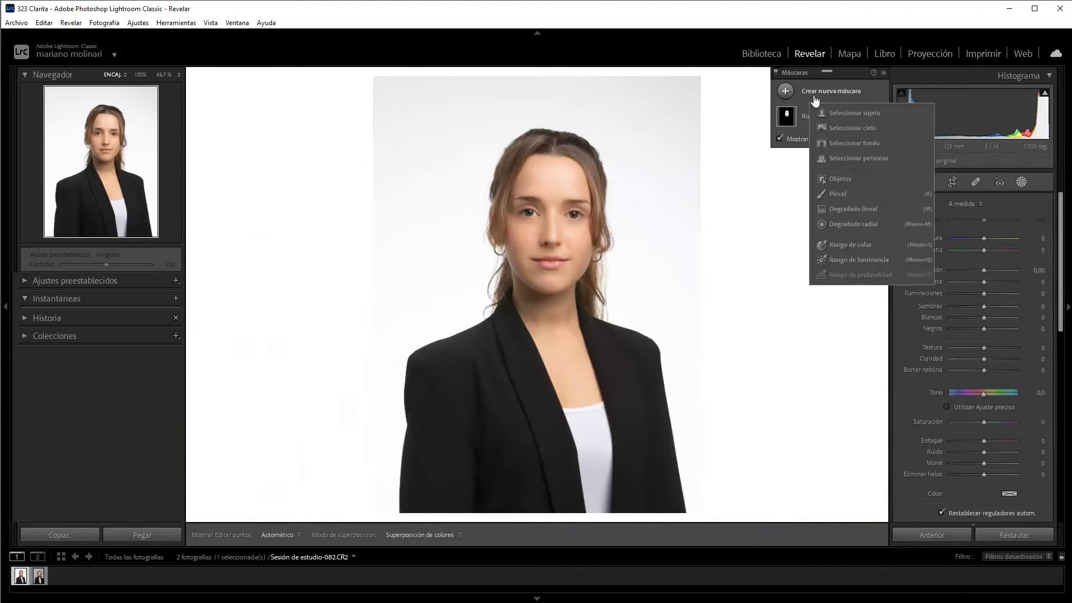
click(849, 159)
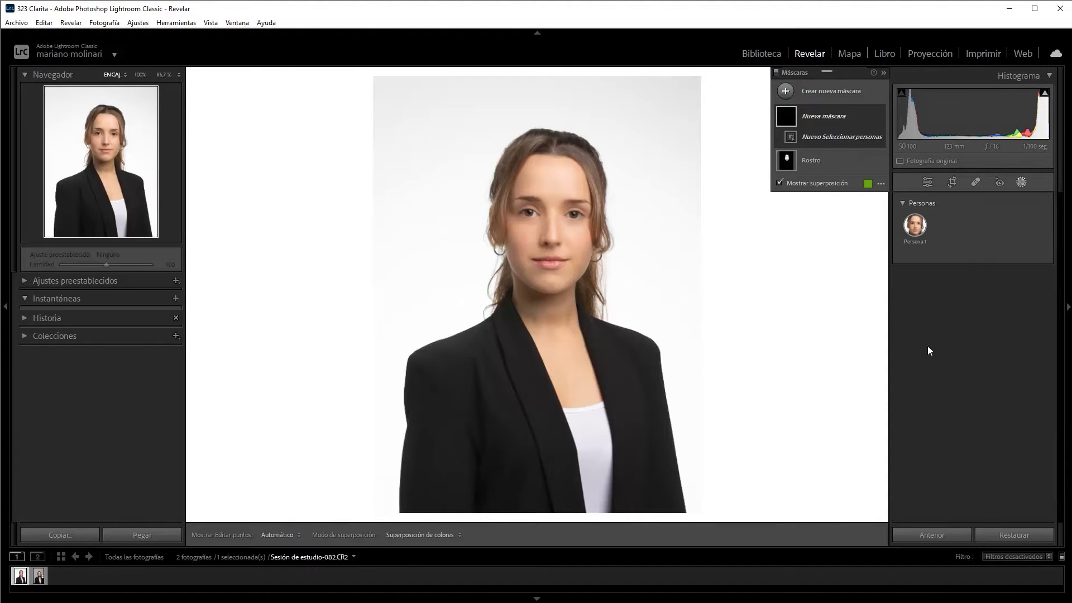
click(915, 226)
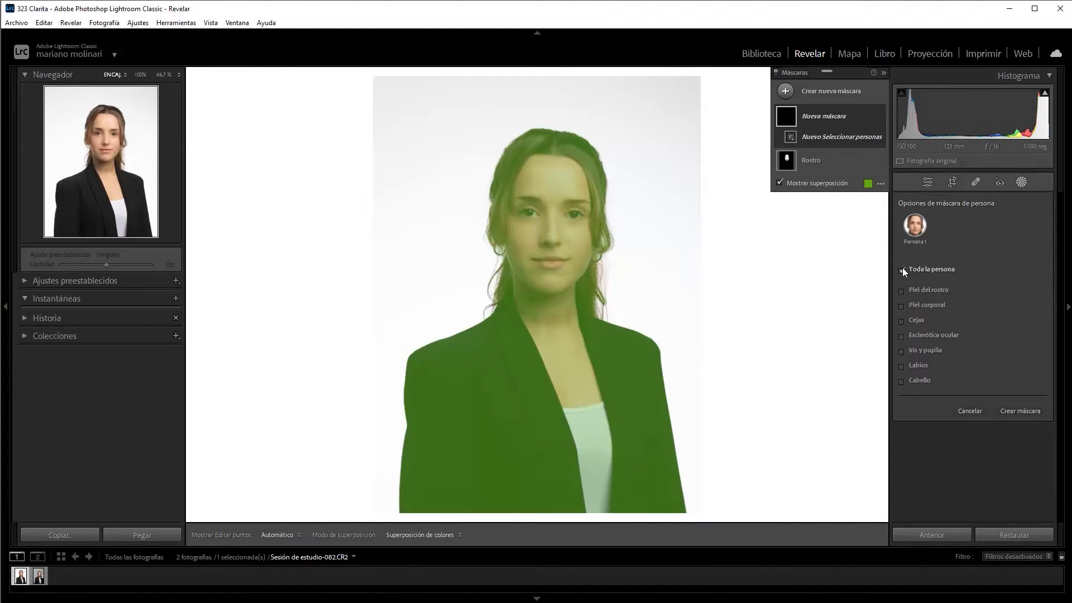
click(902, 270)
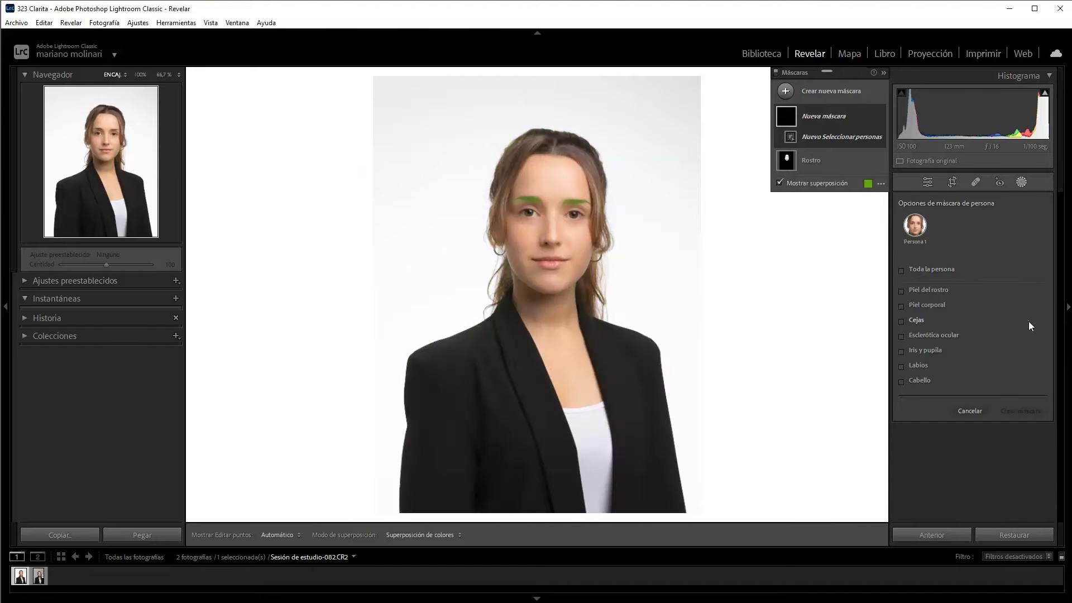
click(910, 321)
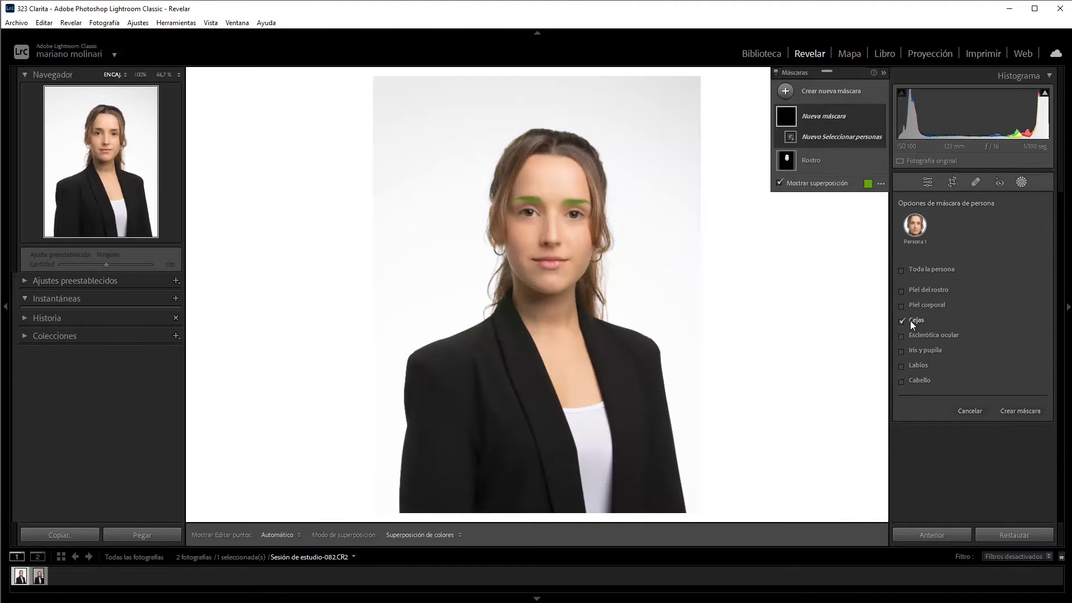
click(1012, 412)
- Rename the eyebrow mask 'Cejas' and hide its green overlay
right_click(815, 117)
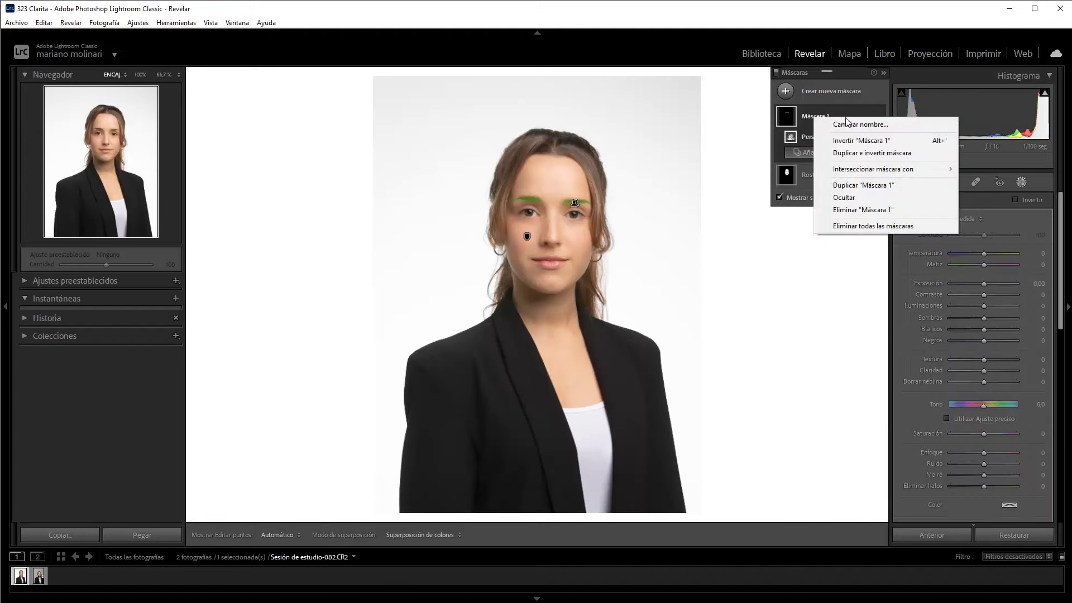
click(862, 126)
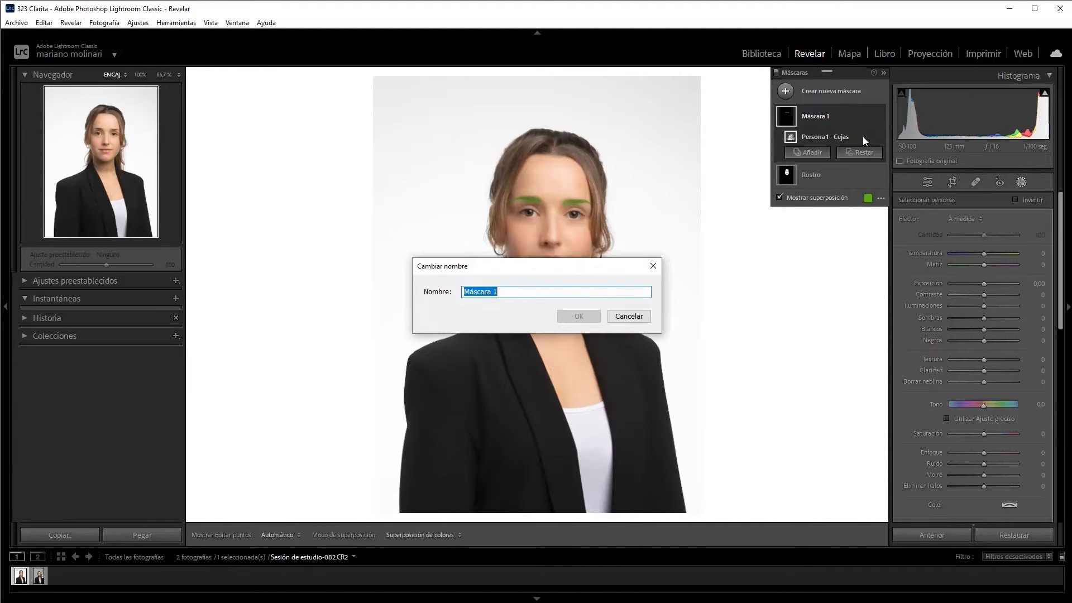
text(Cejas)
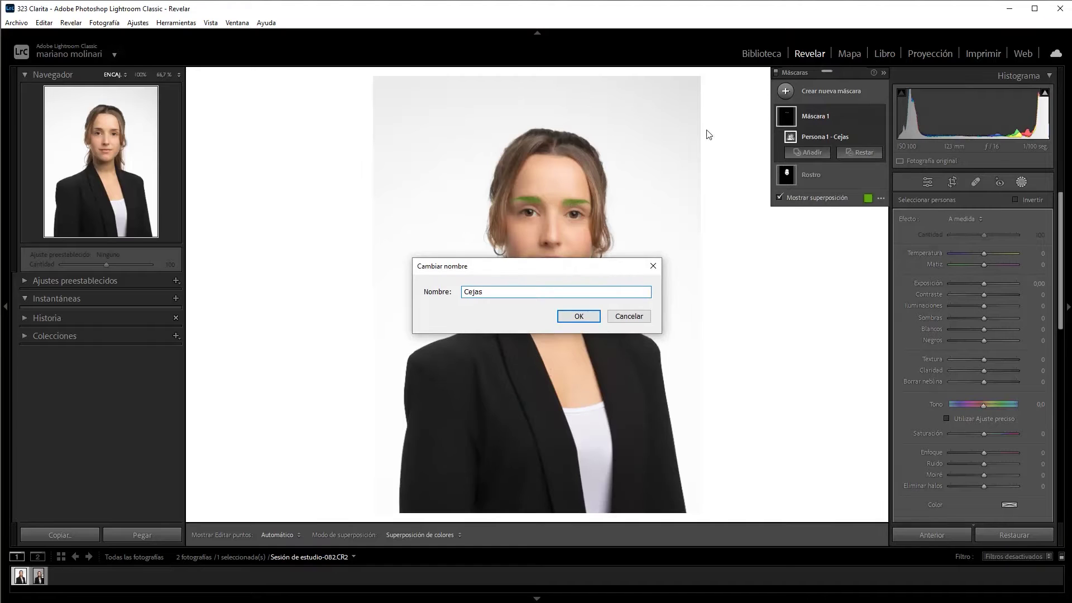
click(584, 316)
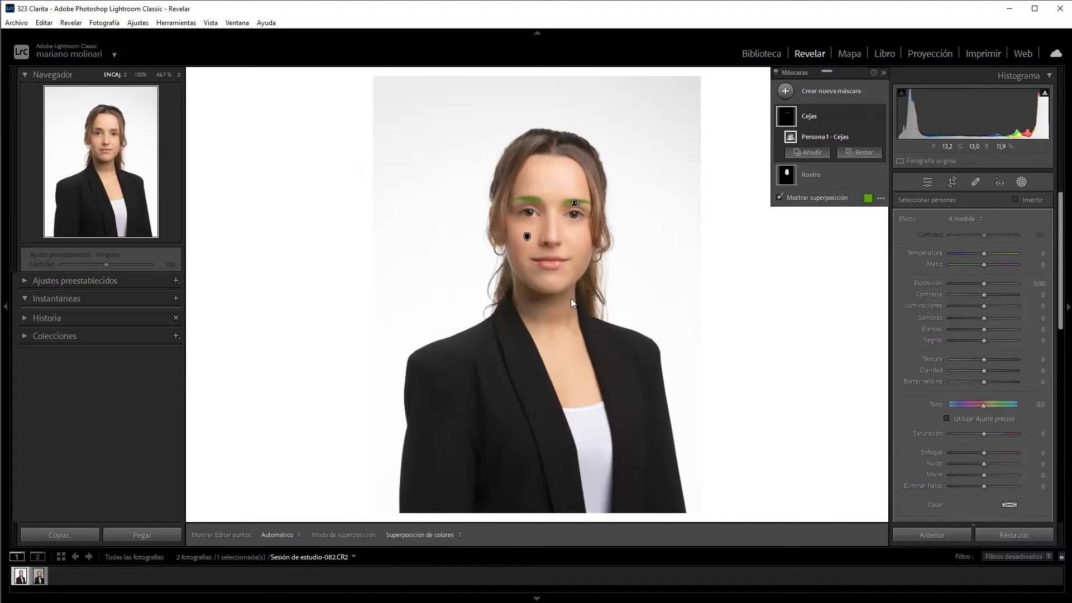
click(779, 198)
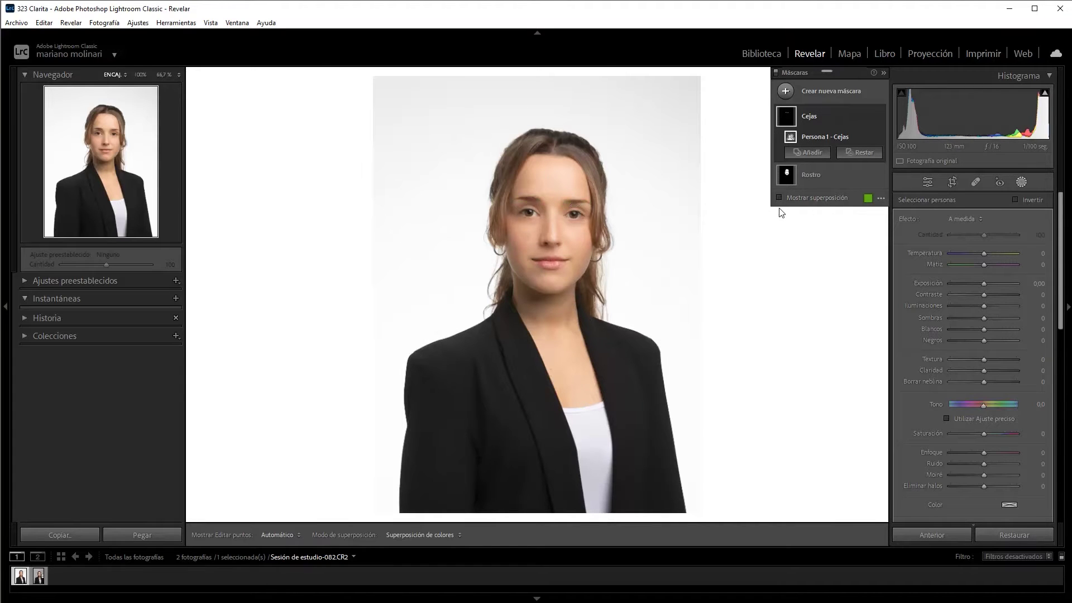
- Zoom on the eyebrows and give the Cejas mask Textura +24, Claridad +13, Negros −11
click(553, 220)
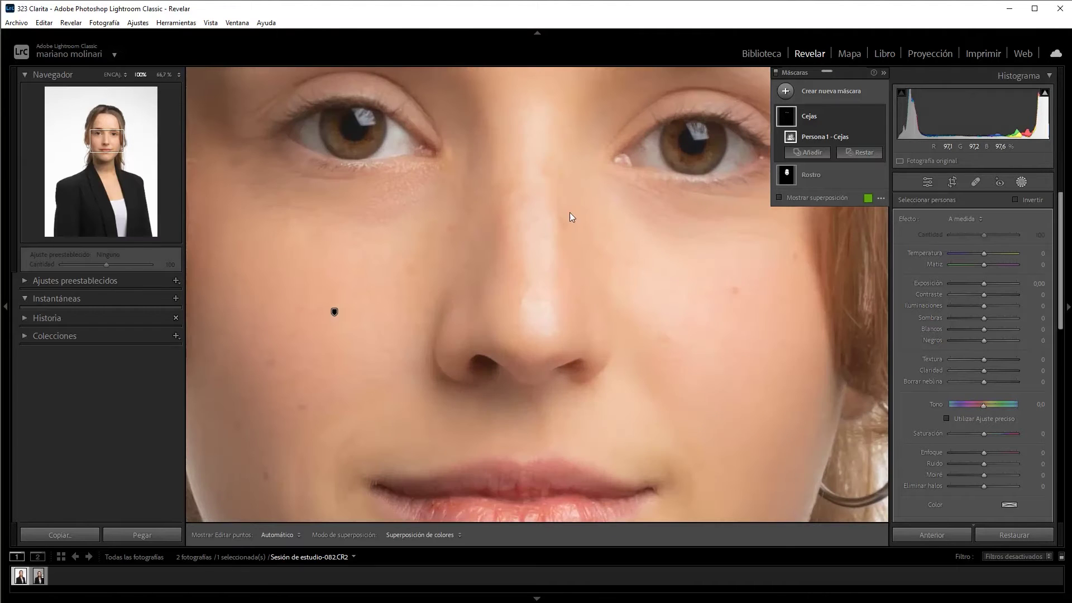
mouse_move(548, 179)
mouse_down()
mouse_move(572, 339)
mouse_move(548, 311)
mouse_up()
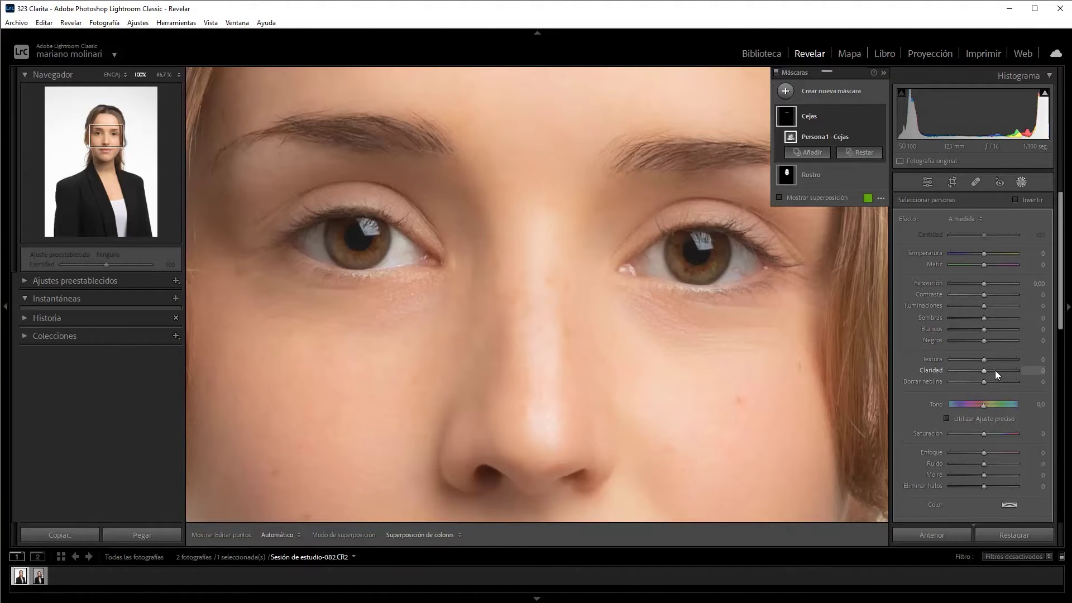
mouse_move(995, 370)
mouse_down()
mouse_move(1009, 369)
mouse_move(992, 373)
mouse_move(993, 360)
mouse_move(987, 382)
mouse_move(997, 384)
mouse_up()
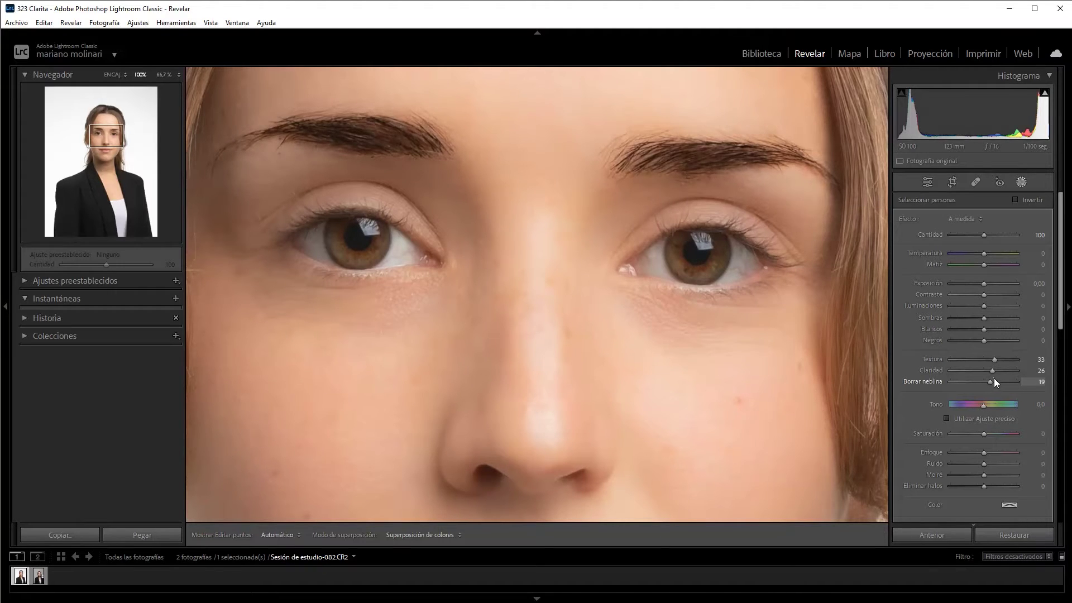
drag(993, 381, 987, 382)
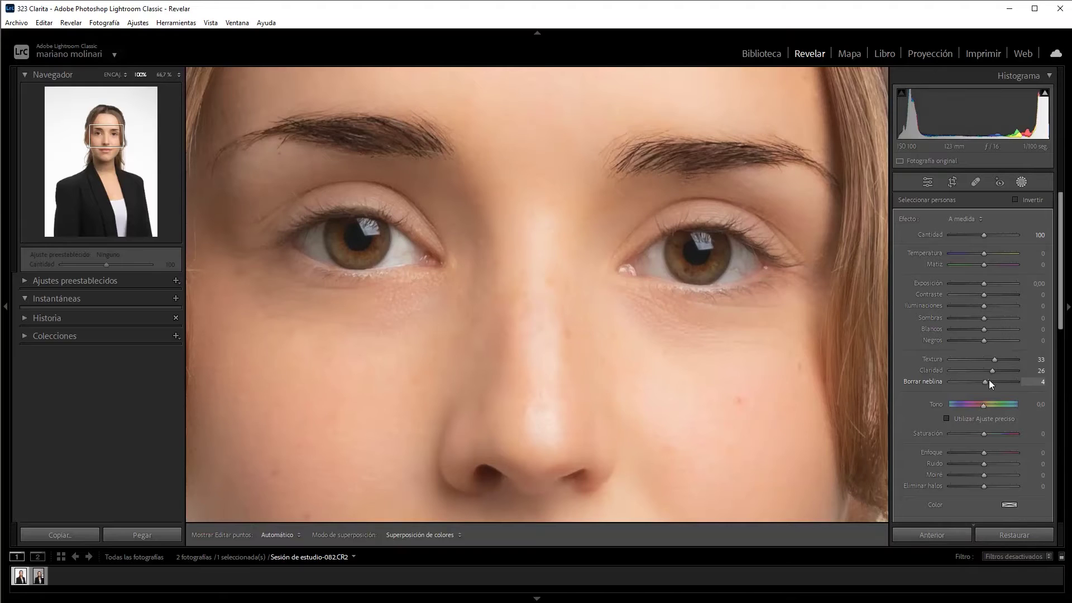
double_click(940, 383)
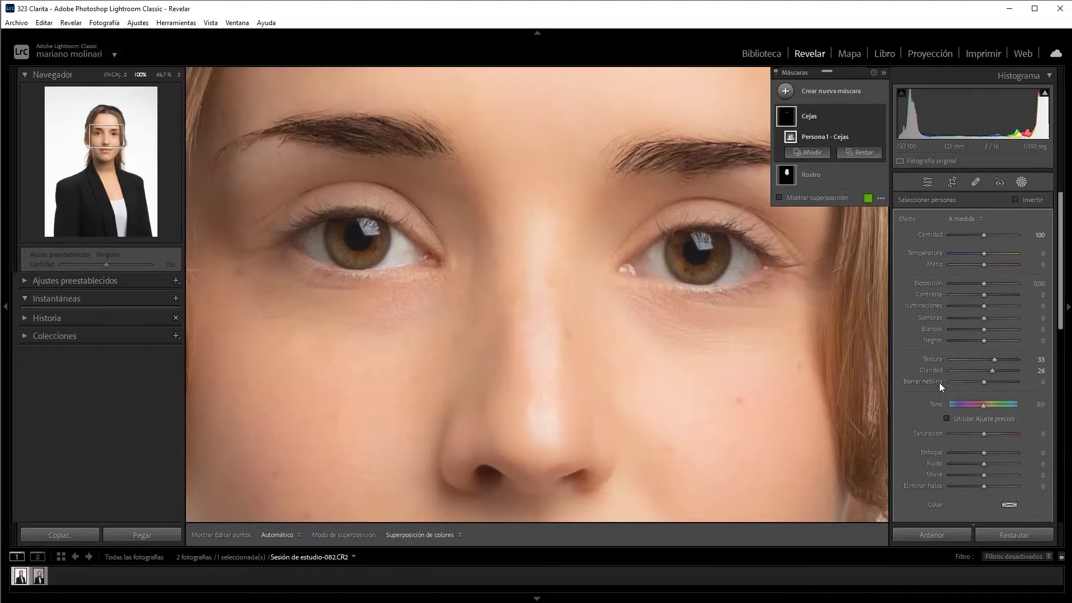
click(976, 340)
drag(976, 340, 980, 340)
click(880, 116)
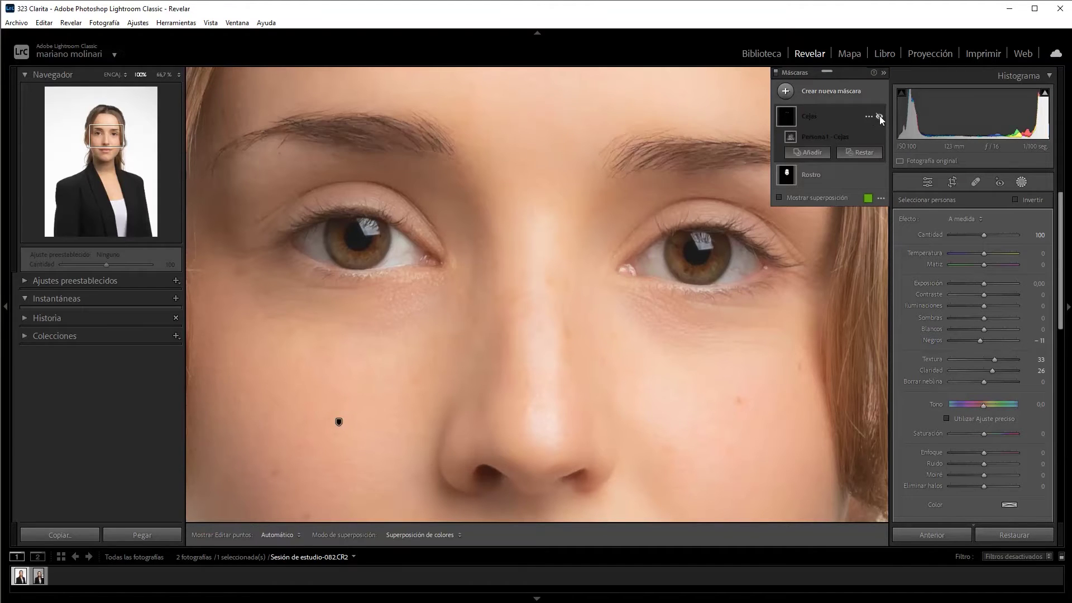
click(879, 116)
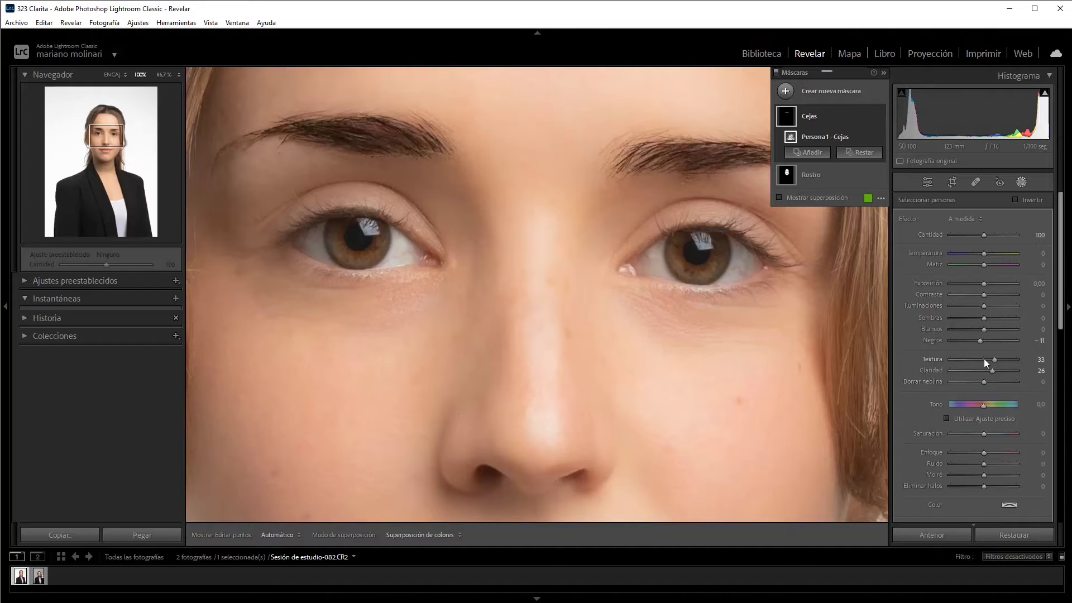
drag(991, 361, 987, 371)
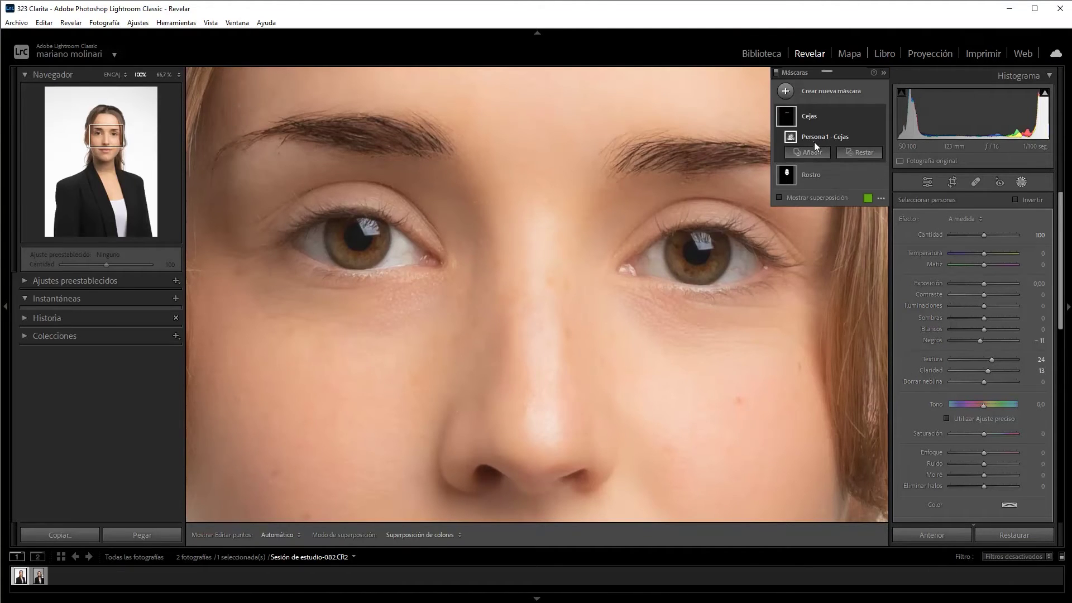
key(k)
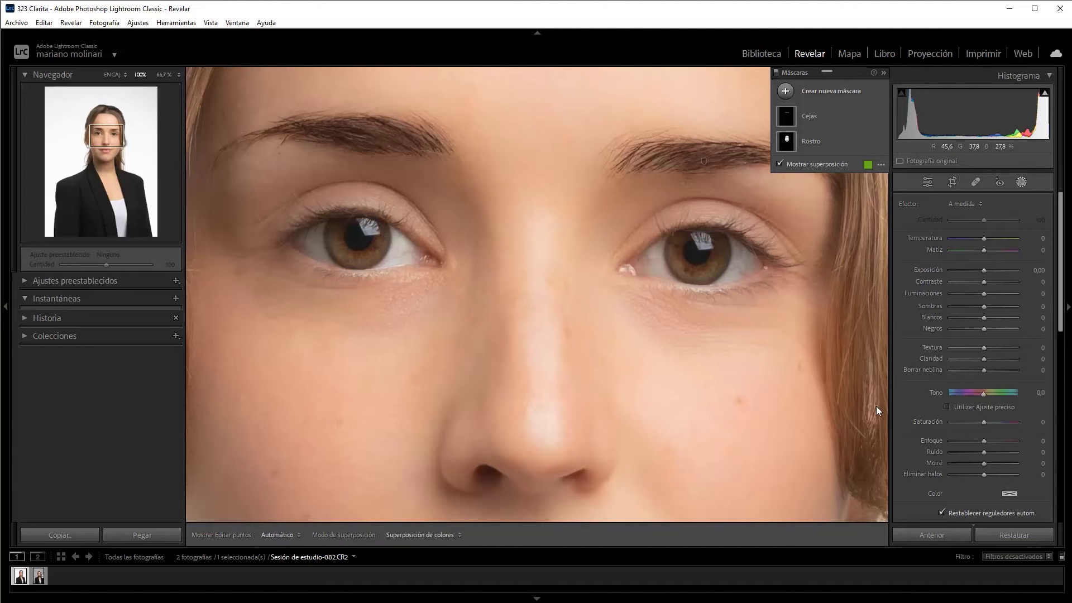
- Create a new person mask limited to the whites of the eyes
click(1020, 181)
click(1020, 181)
click(819, 92)
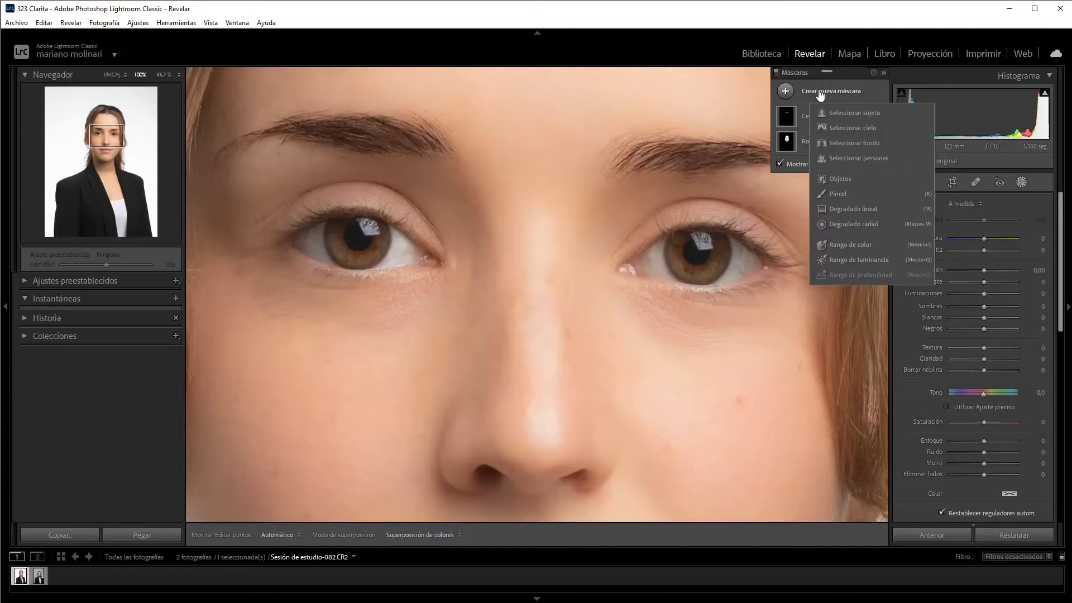
click(835, 158)
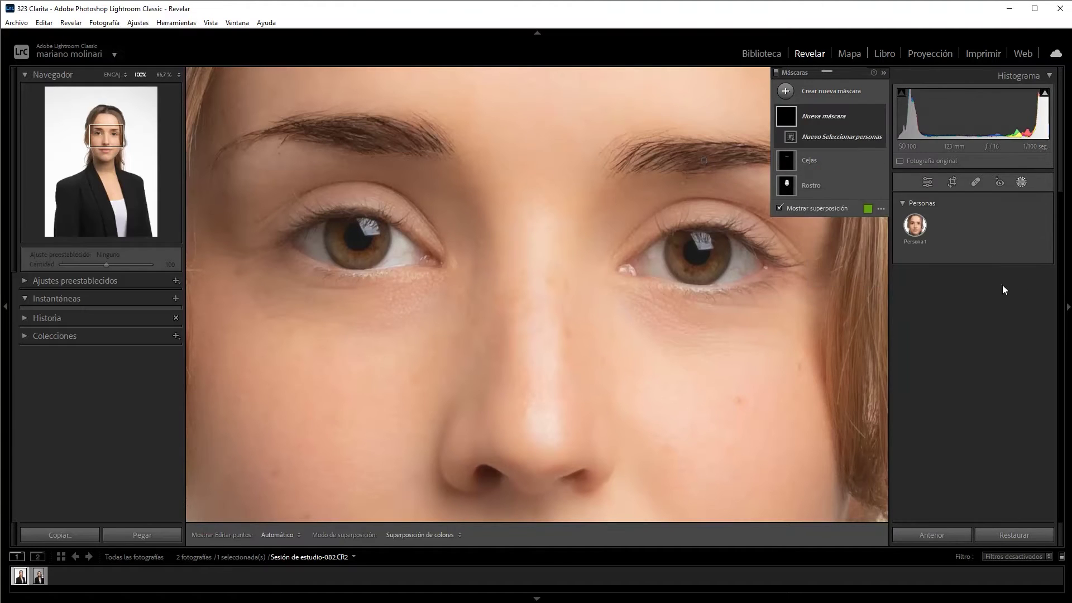
click(914, 225)
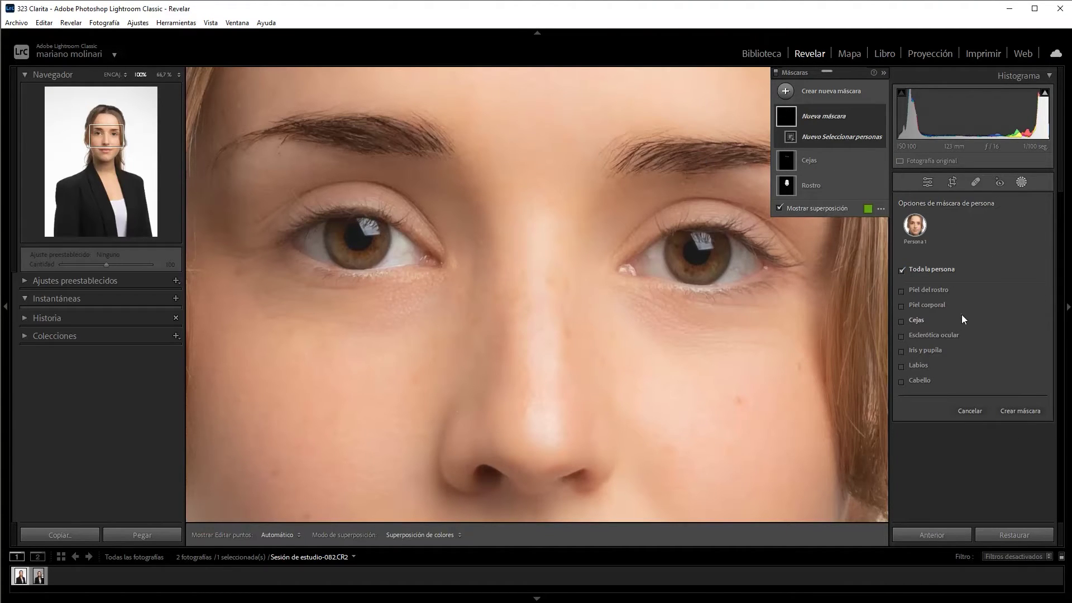
click(901, 336)
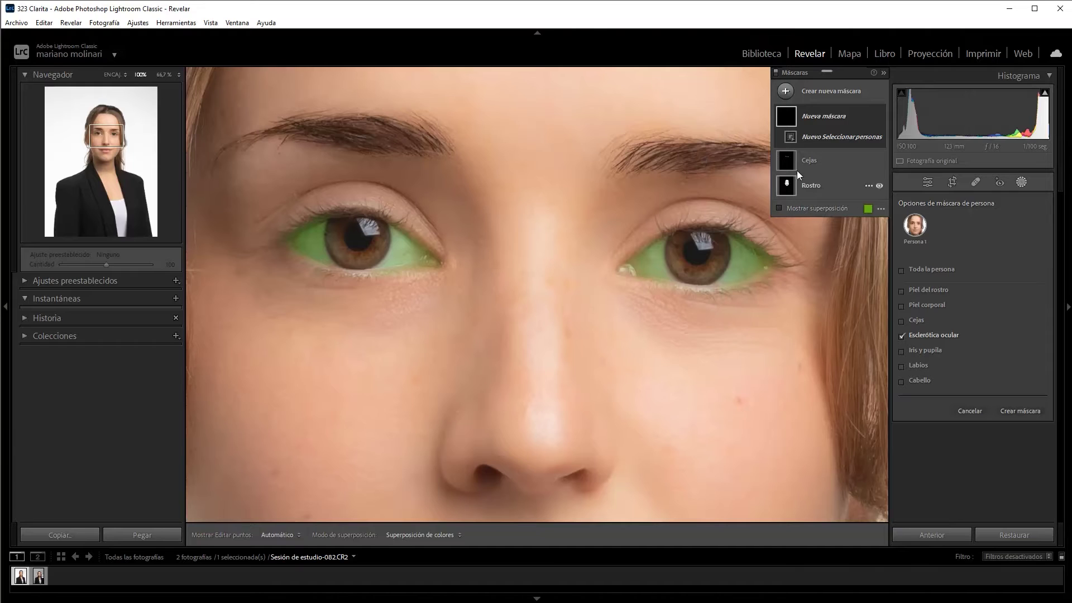
click(826, 116)
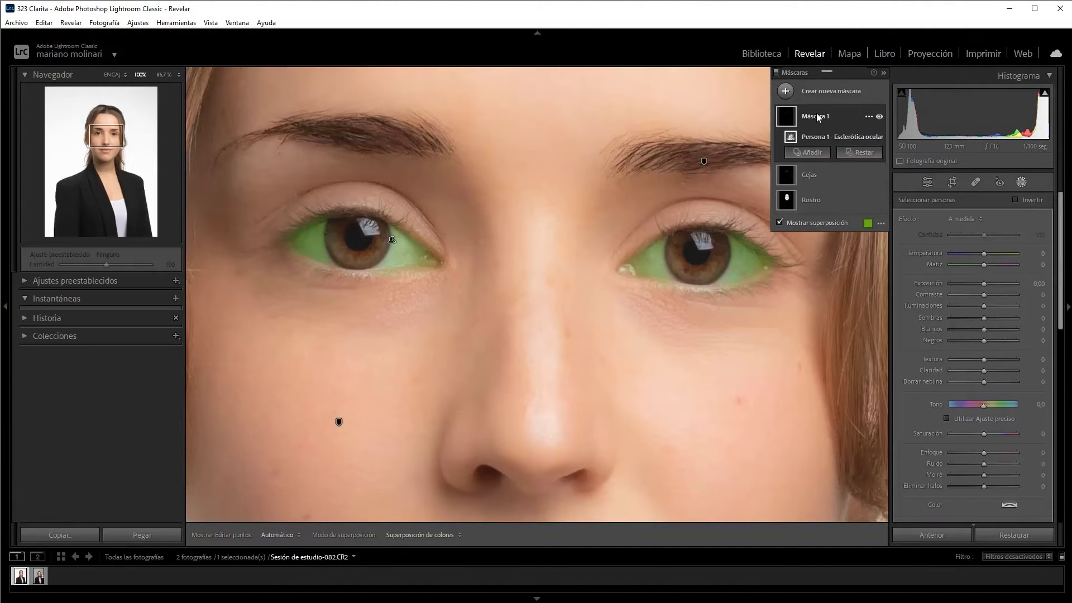
- Start renaming the eye-whites mask and enter 'Blanco de ojos'
click(817, 116)
click(816, 116)
right_click(817, 116)
click(840, 122)
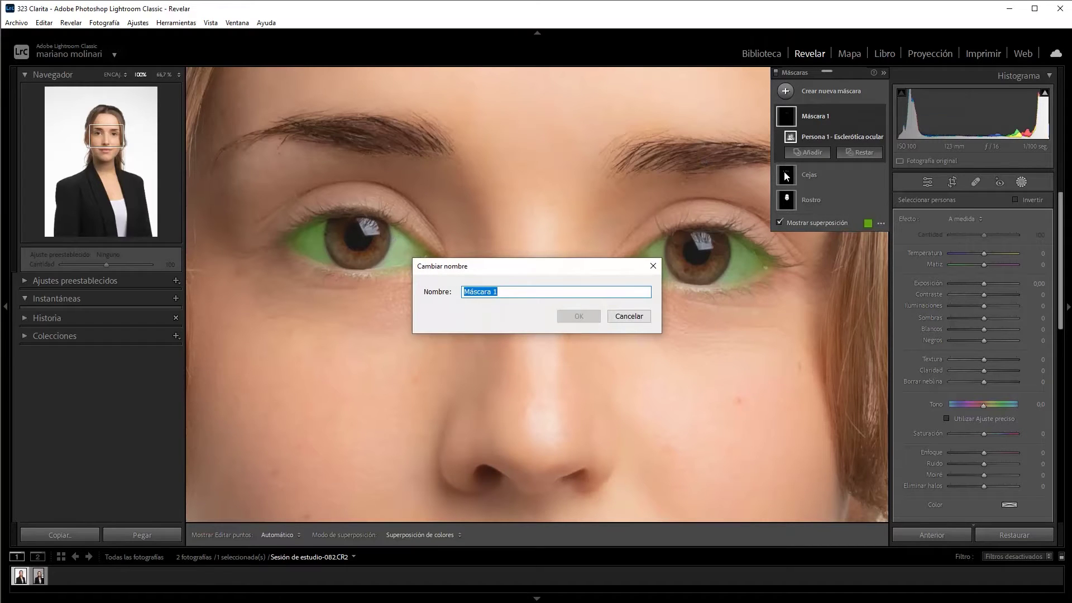
text(Blanco)
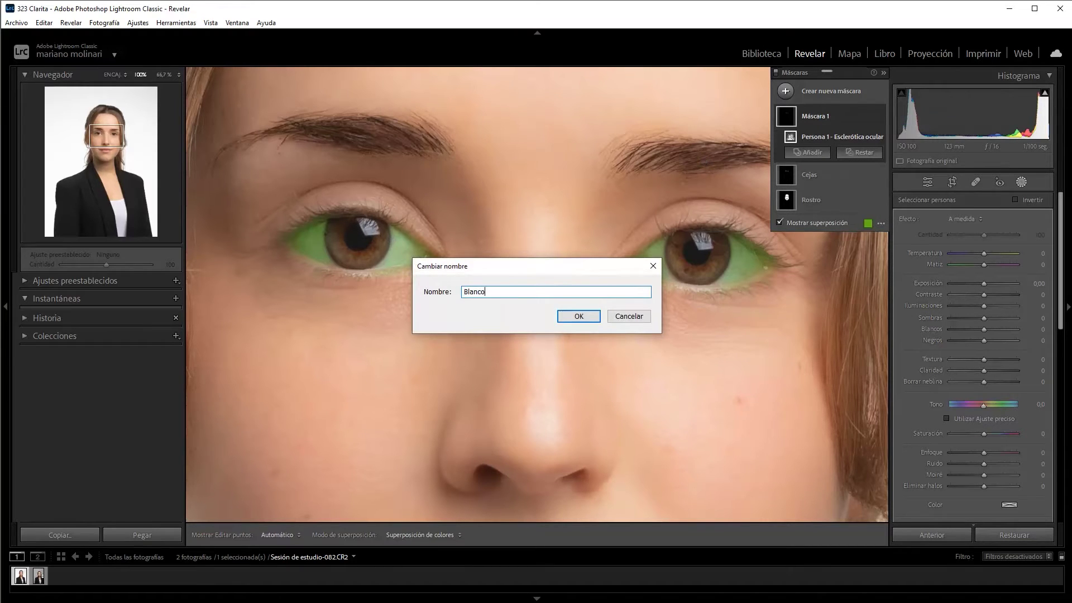
text( de ojos)
- Confirm the Blanco de ojos name, hide the overlay and roughly brighten the eye-white exposure
click(580, 316)
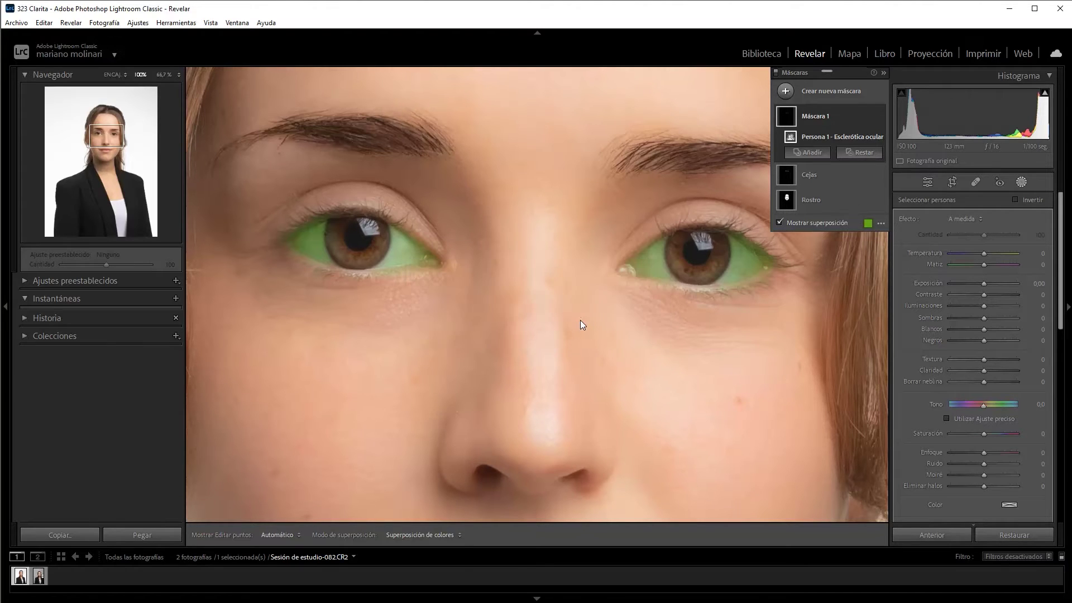
click(780, 222)
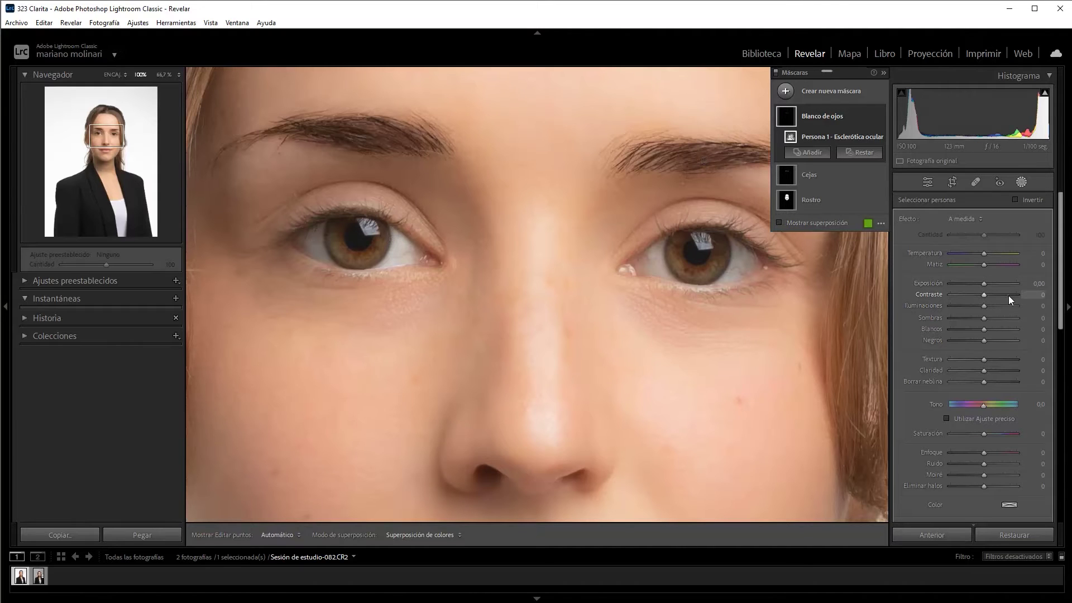
drag(993, 283, 1001, 283)
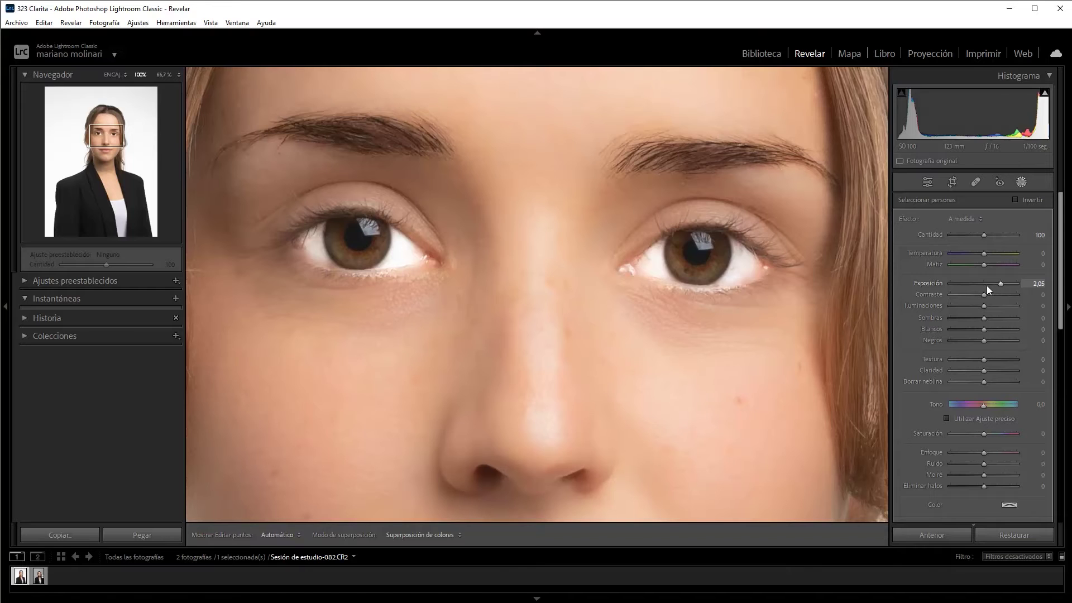
click(986, 286)
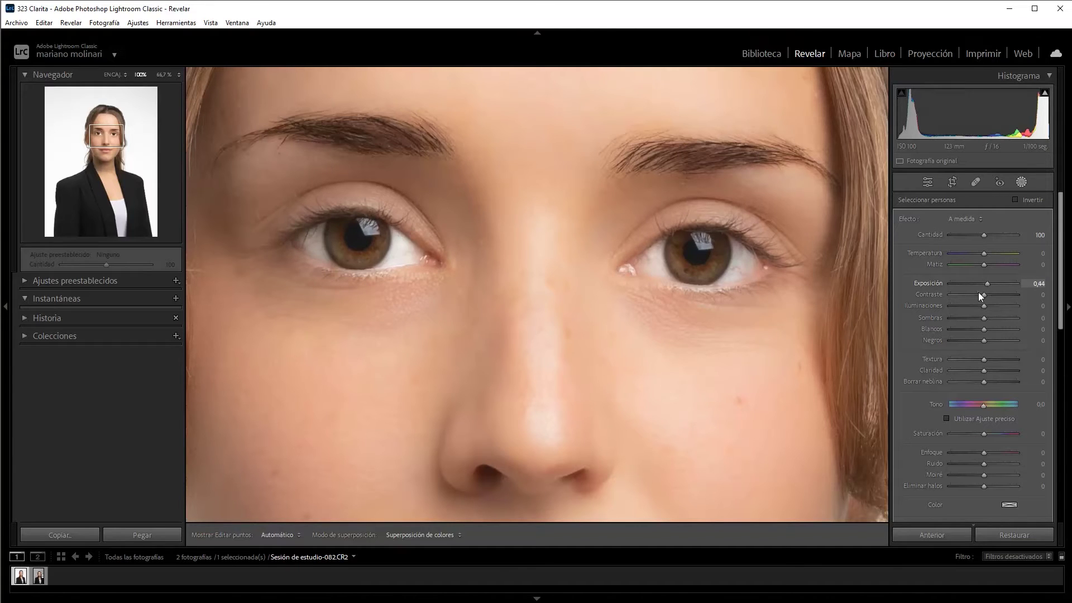
drag(978, 293, 987, 296)
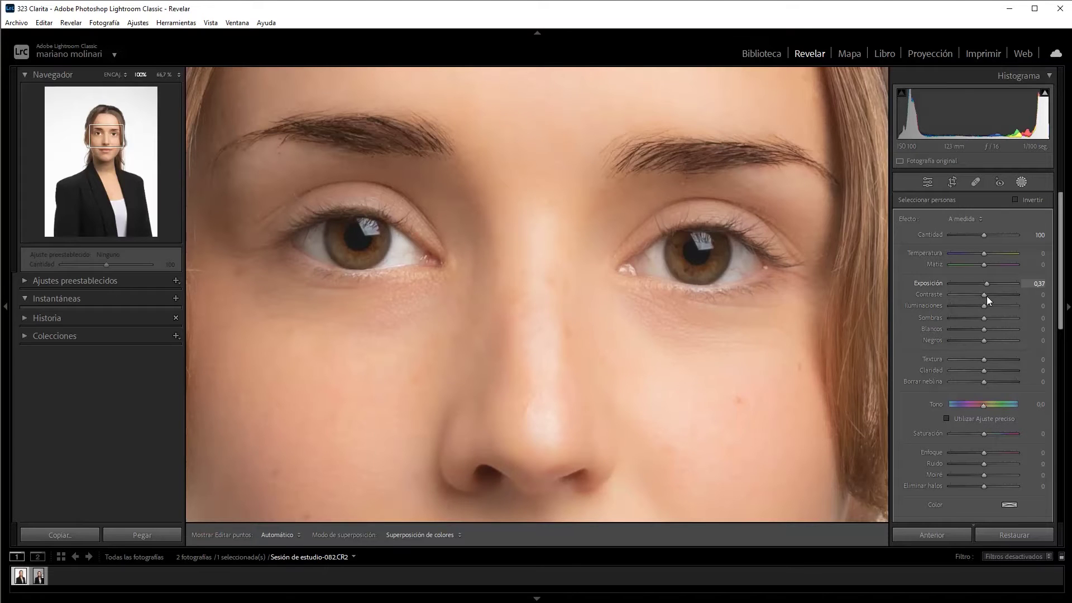
- Enter an exact Exposición of 0,20 for the eye whites and close masking
click(1033, 284)
key(Right)
key(BackSpace)
key(BackSpace)
key(BackSpace)
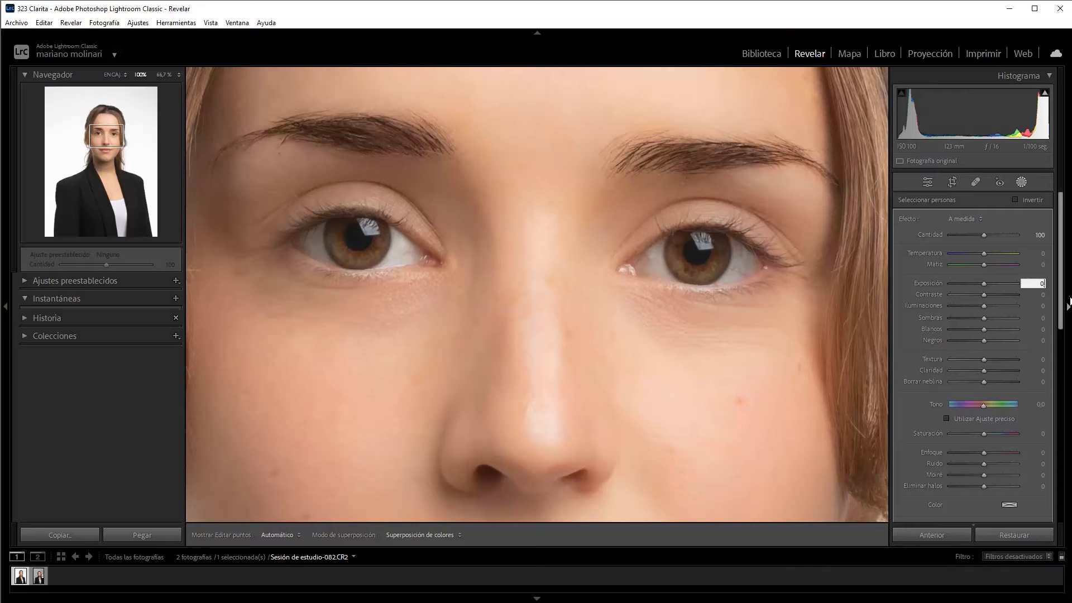
text(,20)
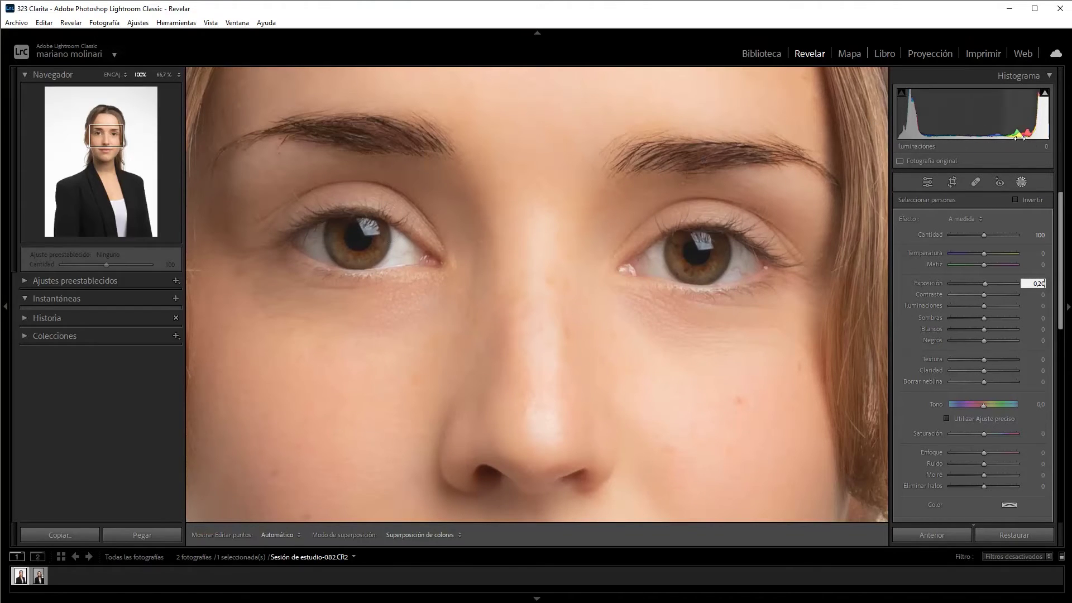
click(1020, 180)
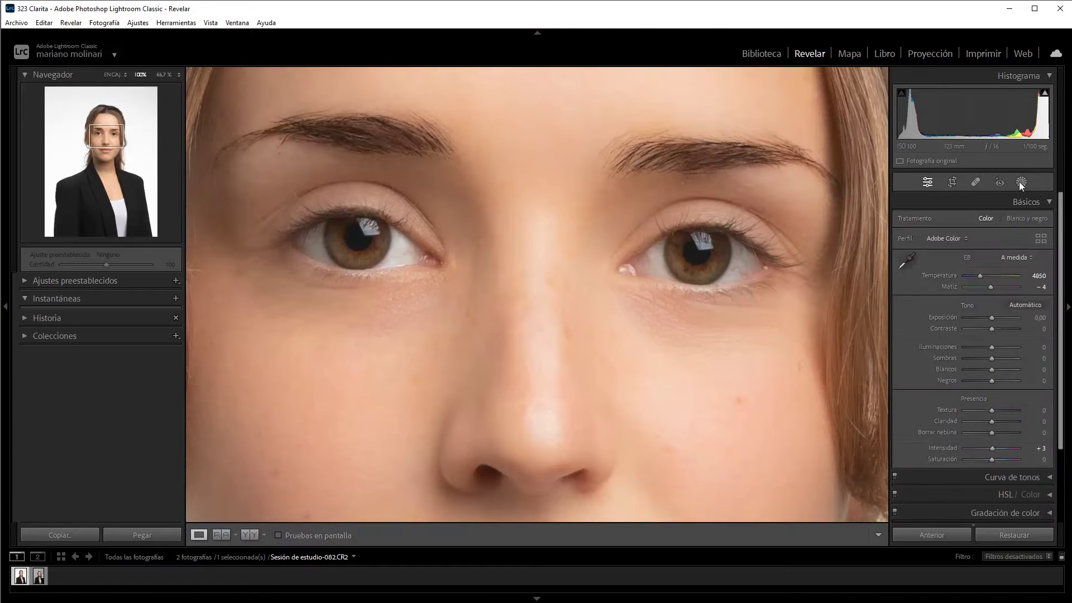
- Reopen masking and toggle the Blanco de ojos adjustment off and on to compare the eyes
click(1020, 182)
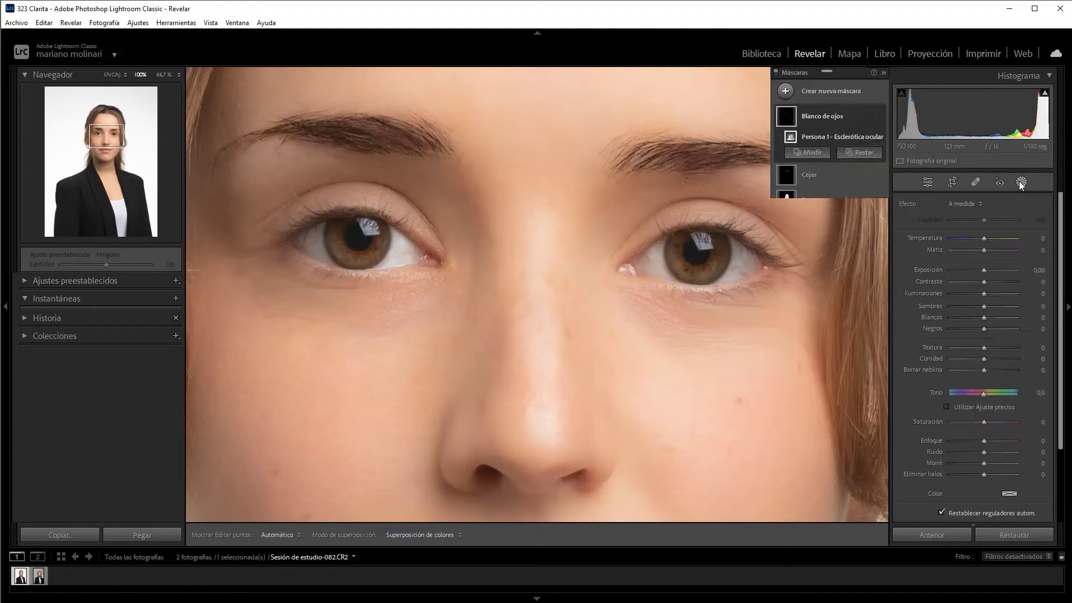
click(877, 116)
click(878, 117)
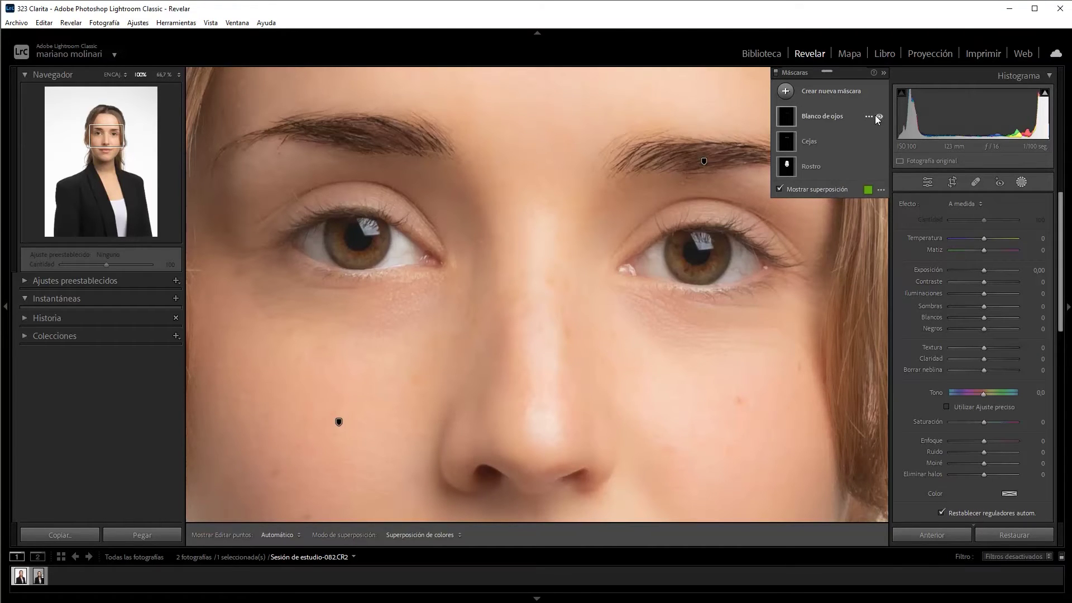
click(877, 117)
click(876, 116)
click(877, 116)
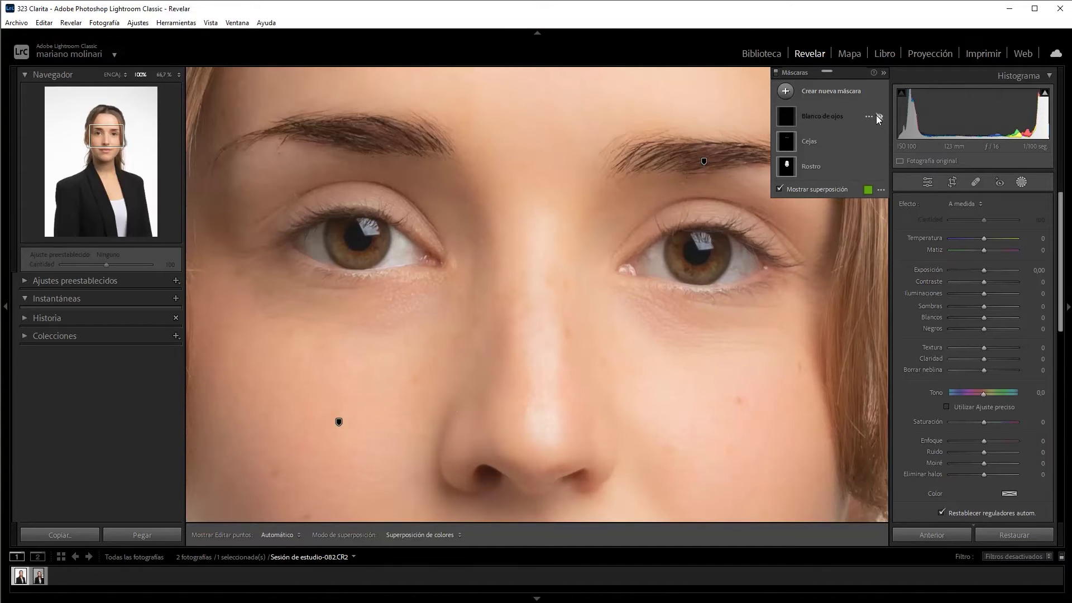
click(876, 116)
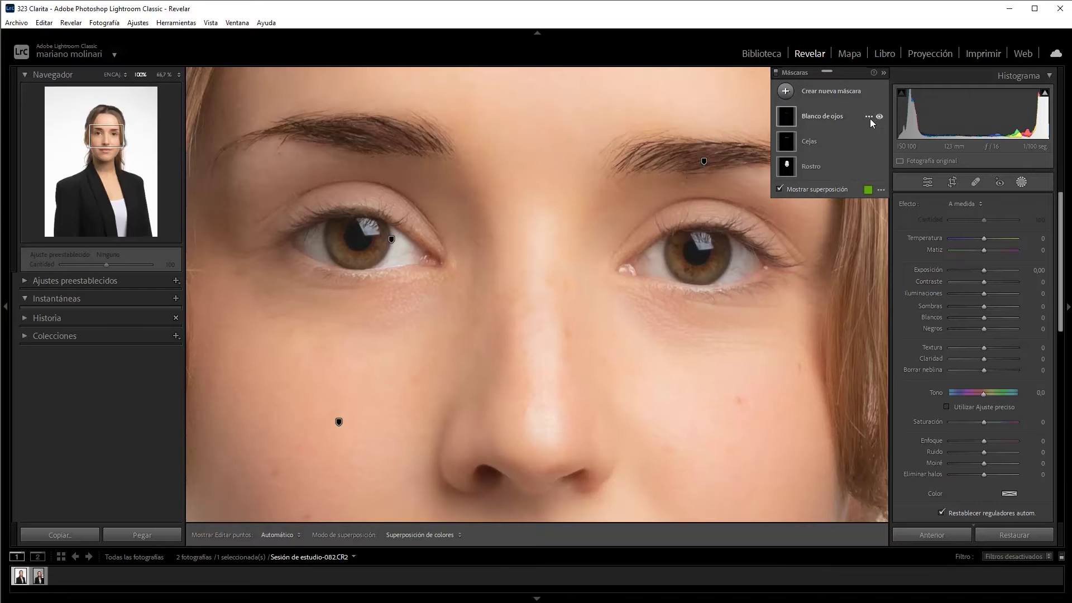
- Lower the eye whites' Saturación to −28 and reselect the expanded Blanco de ojos mask
drag(983, 423, 976, 422)
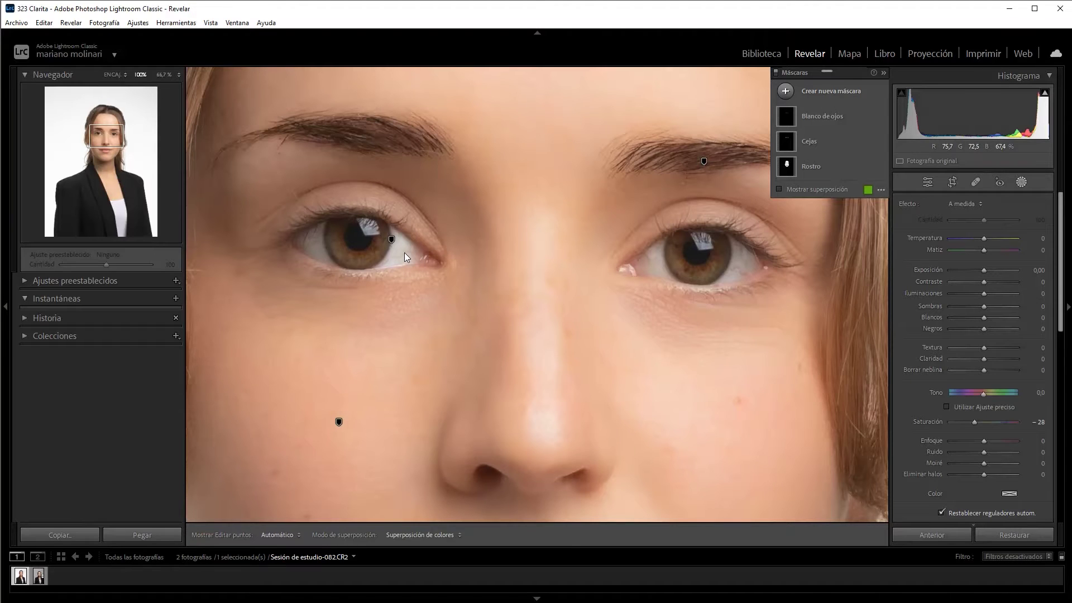
mouse_move(820, 116)
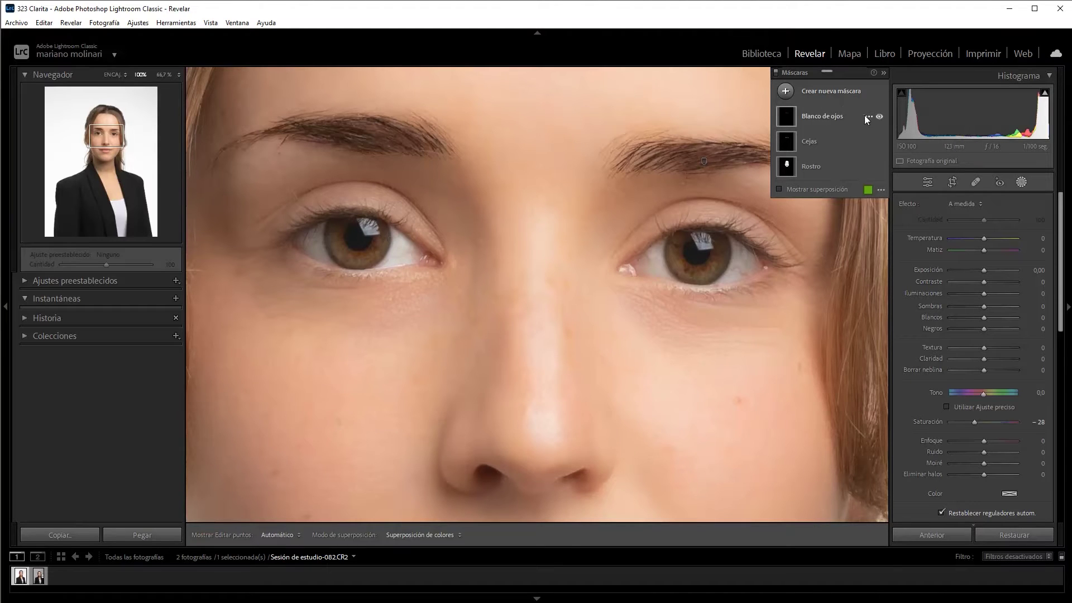
click(867, 116)
click(834, 113)
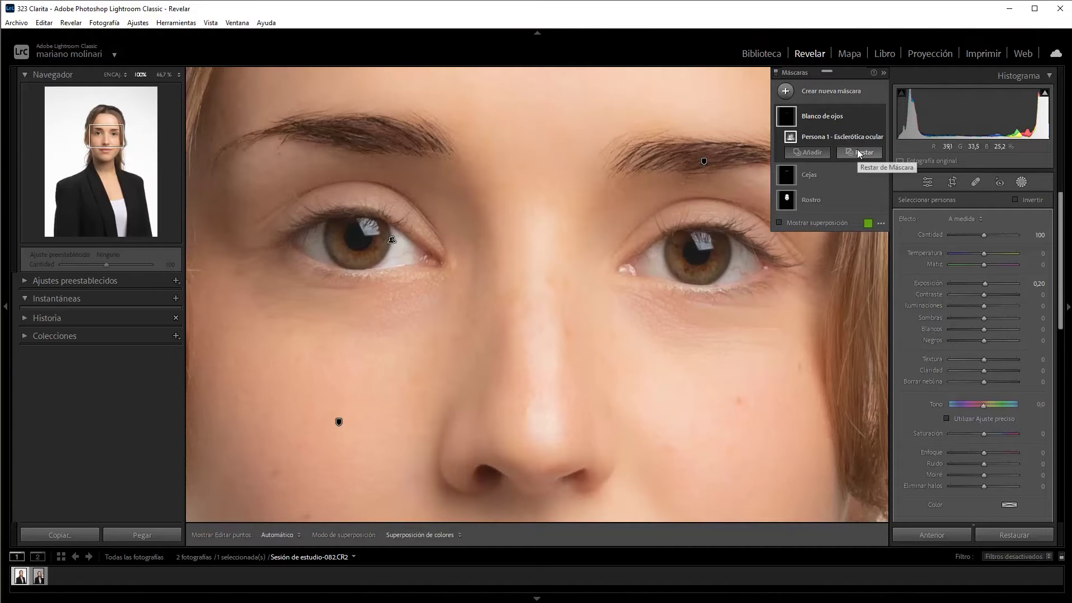
- Add a Restar brush to Blanco de ojos with Máscara automática off and the green overlay shown
click(859, 154)
click(879, 260)
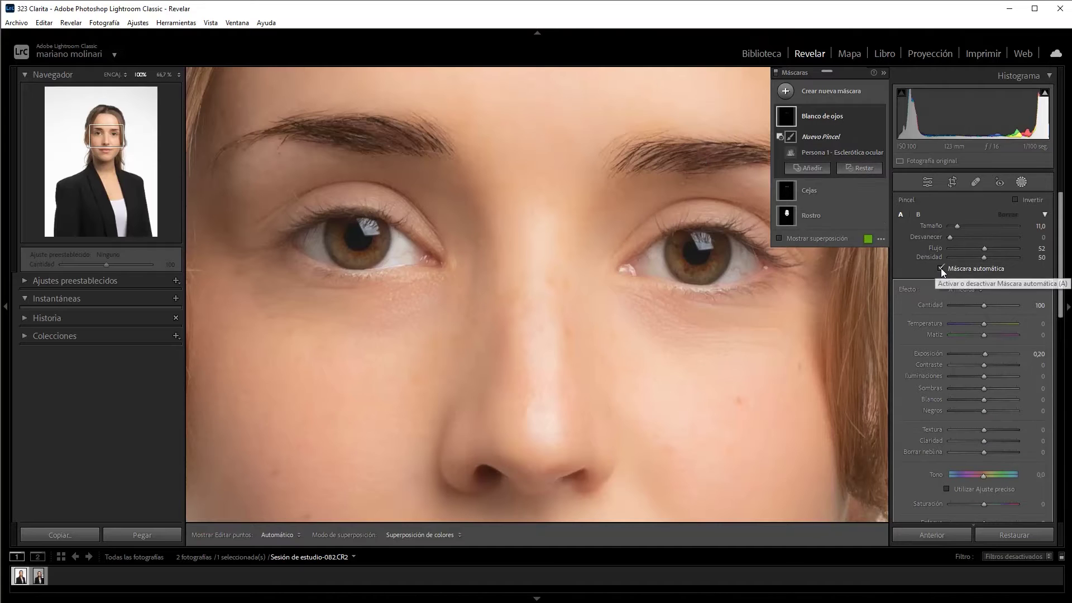
click(941, 268)
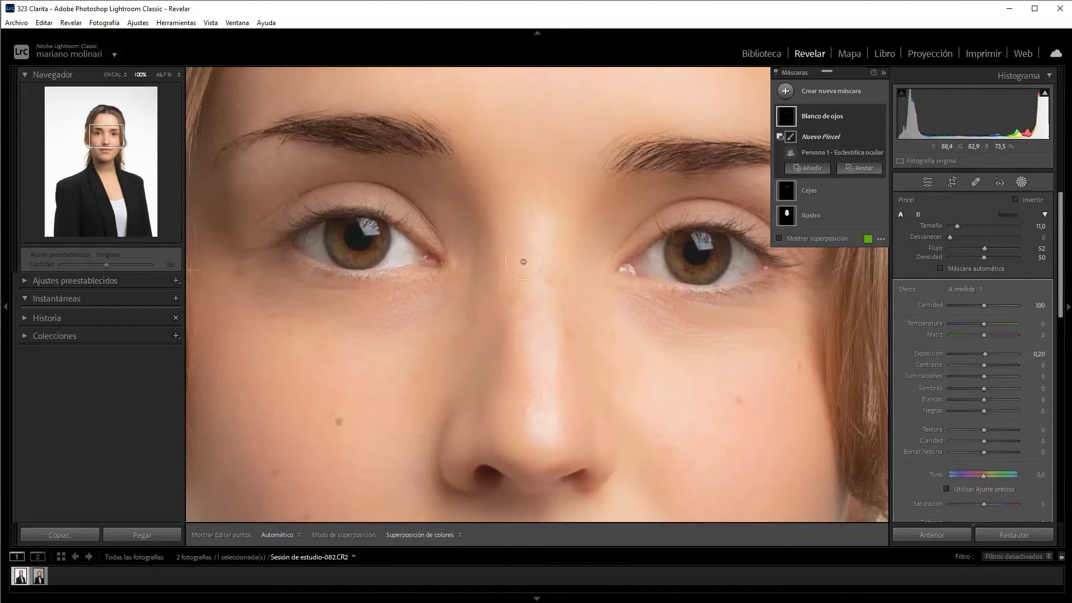
scroll(687, 199, up, 2)
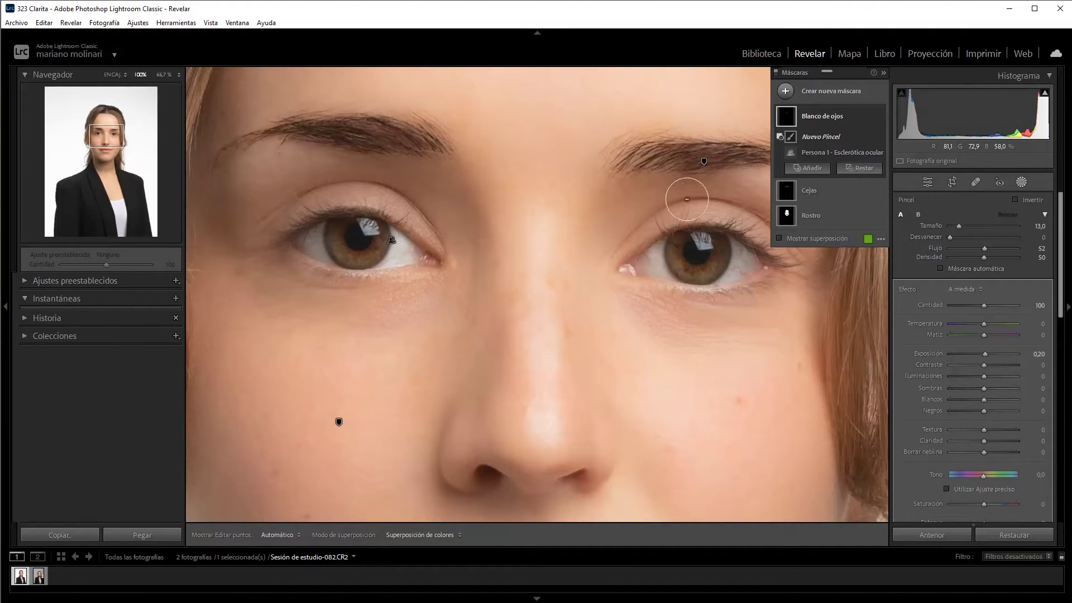
click(781, 240)
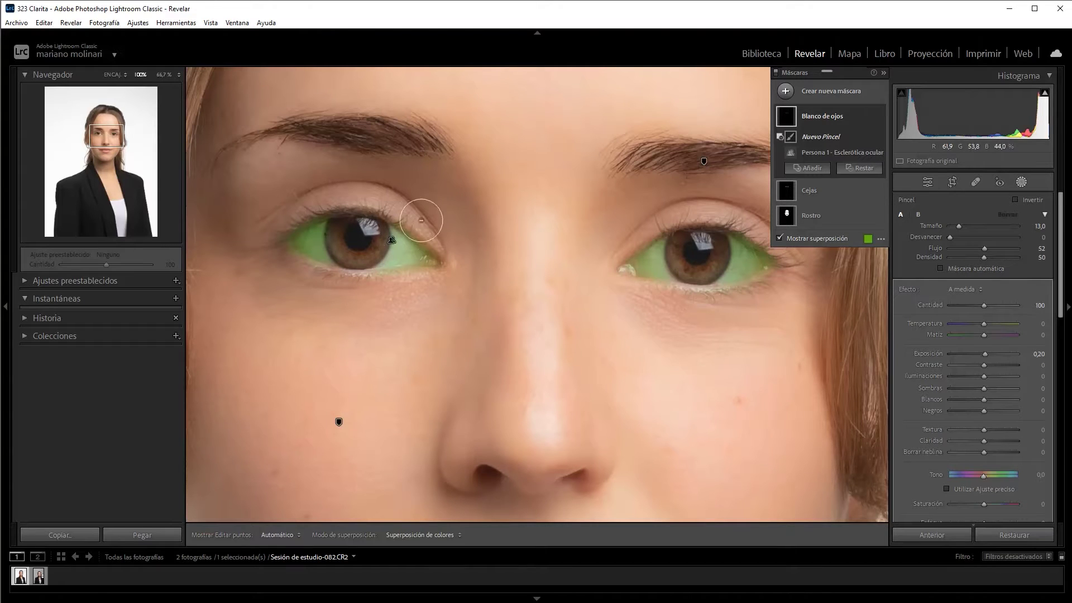
key(h)
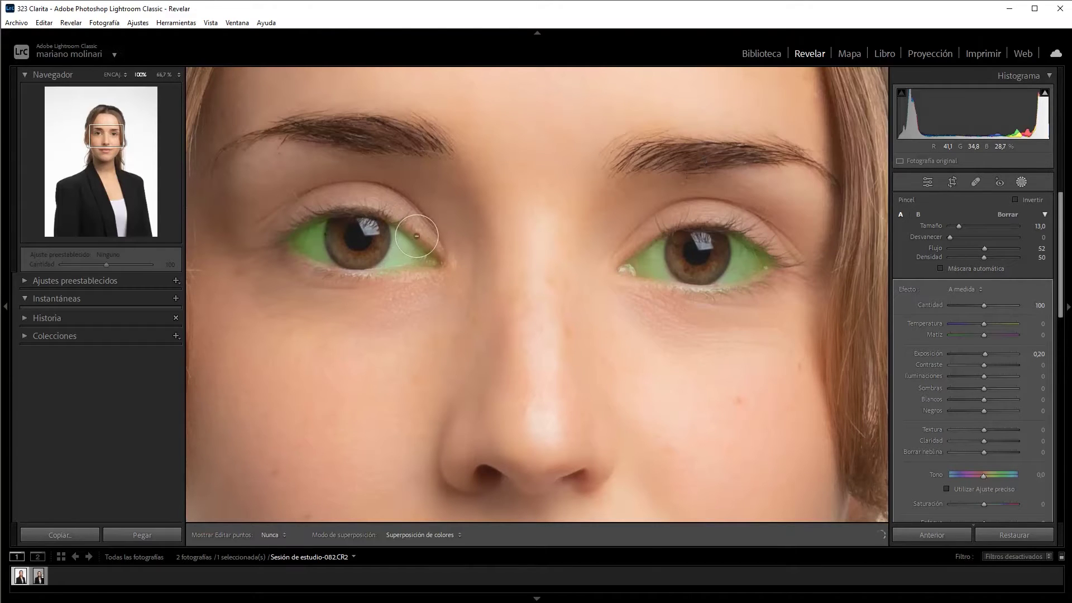
key(h)
key(h)
key(h)
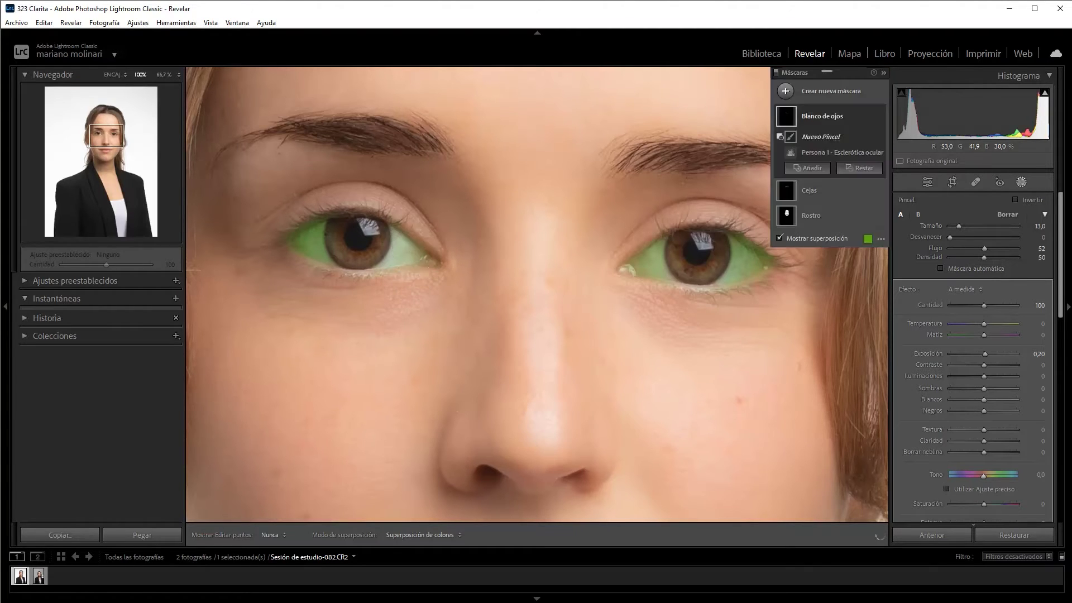
key(h)
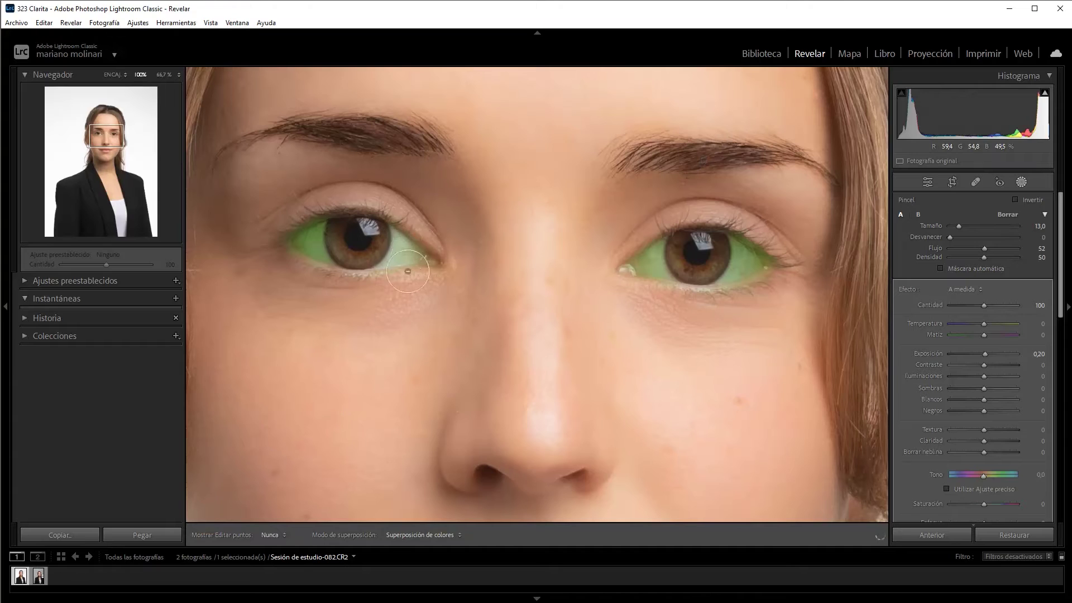
- Set the erasing brush's Flujo, Densidad and Desvanecer all to 100
key(h)
click(1015, 248)
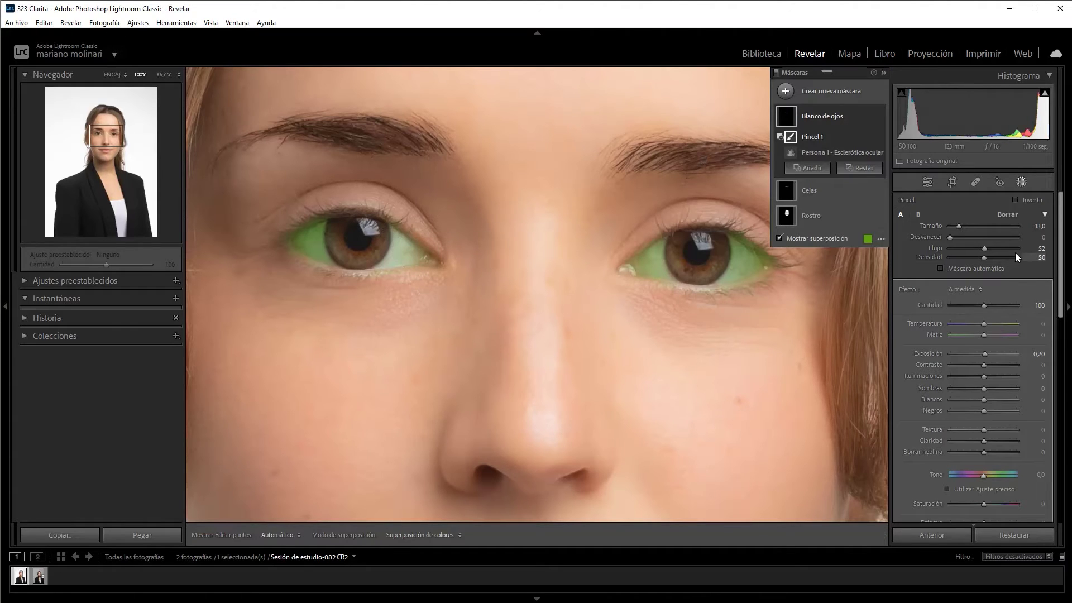
click(1019, 257)
drag(1018, 251, 1024, 249)
key(h)
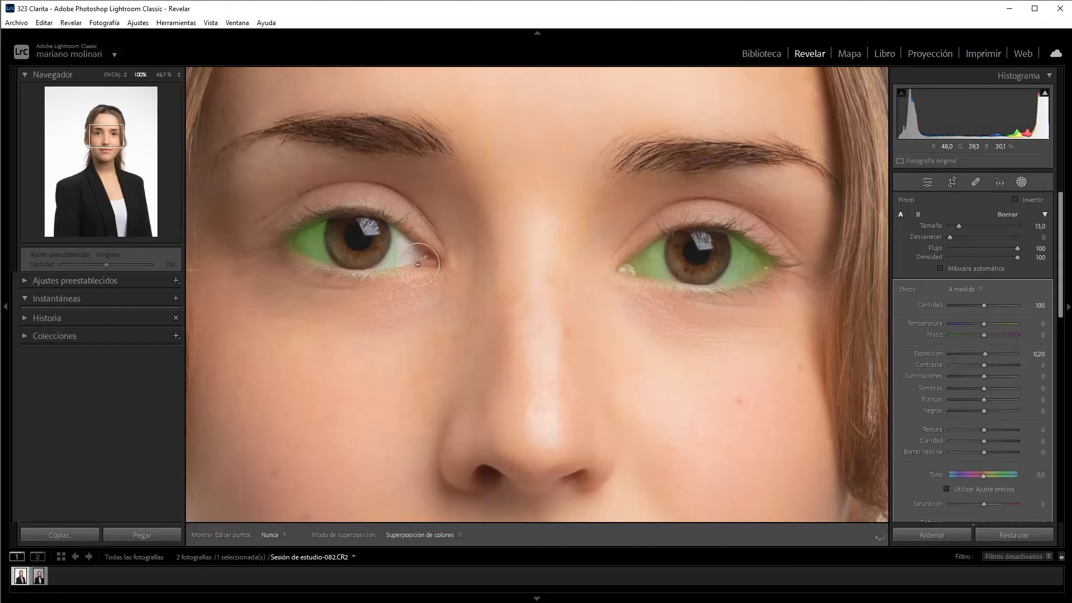
key(h)
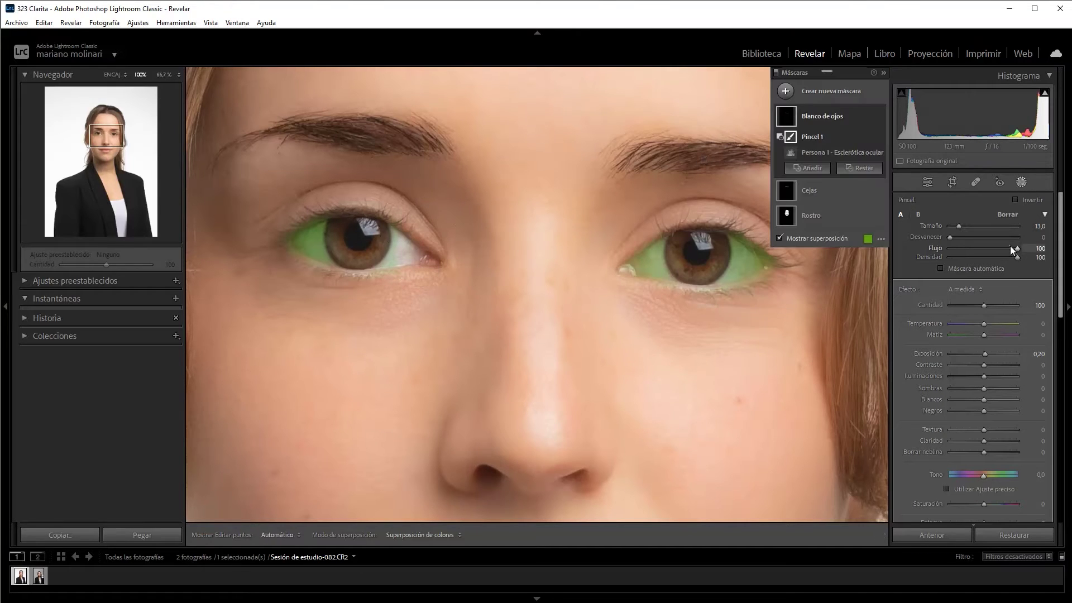
click(1017, 237)
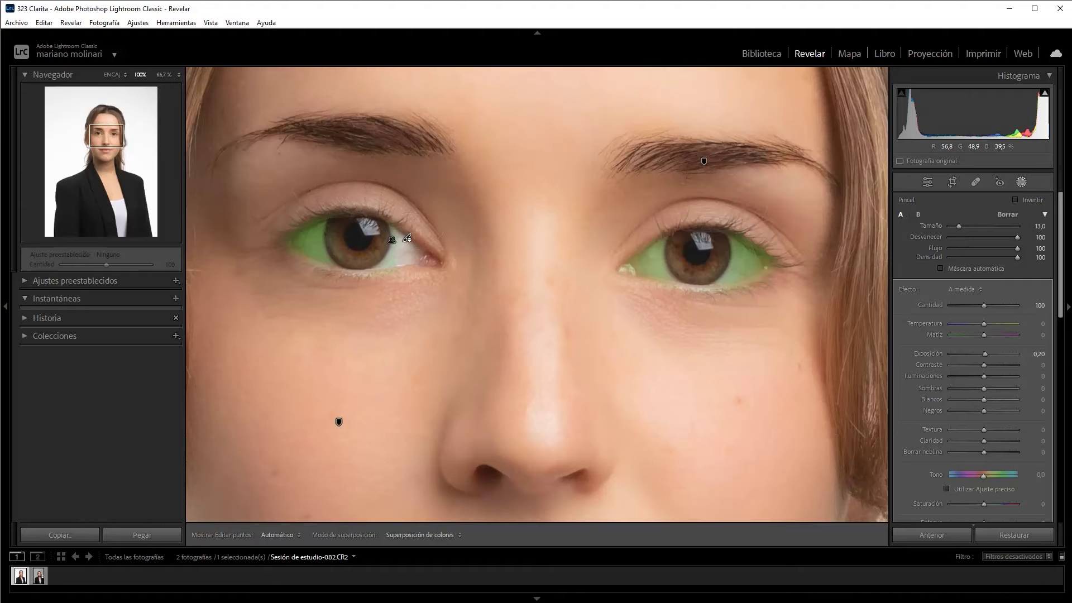
key(h)
key(h)
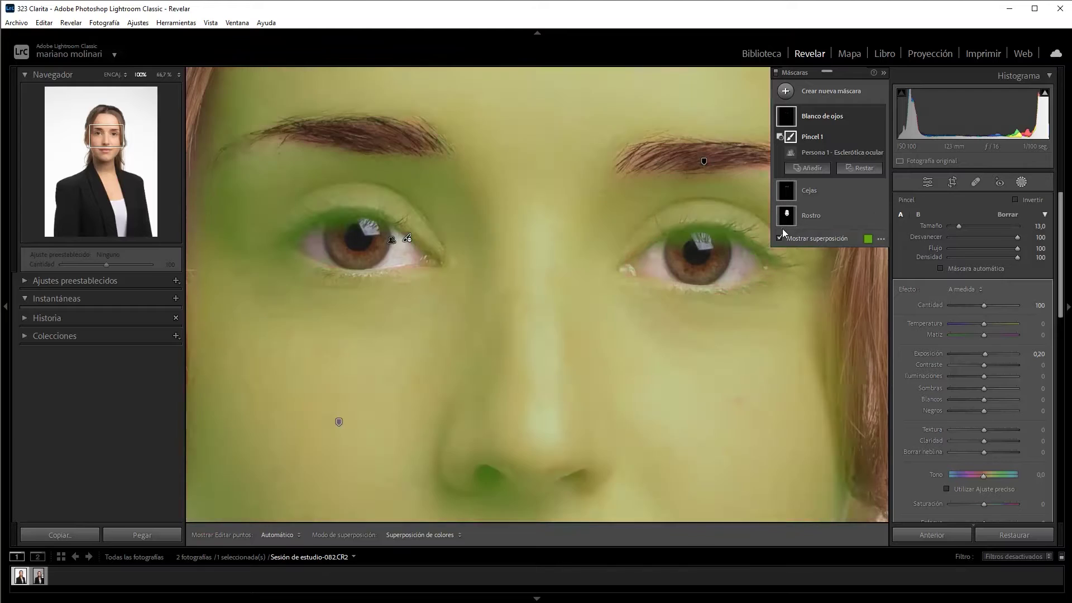
- Hide the overlay and toggle the Blanco de ojos adjustment off and on to compare
click(779, 238)
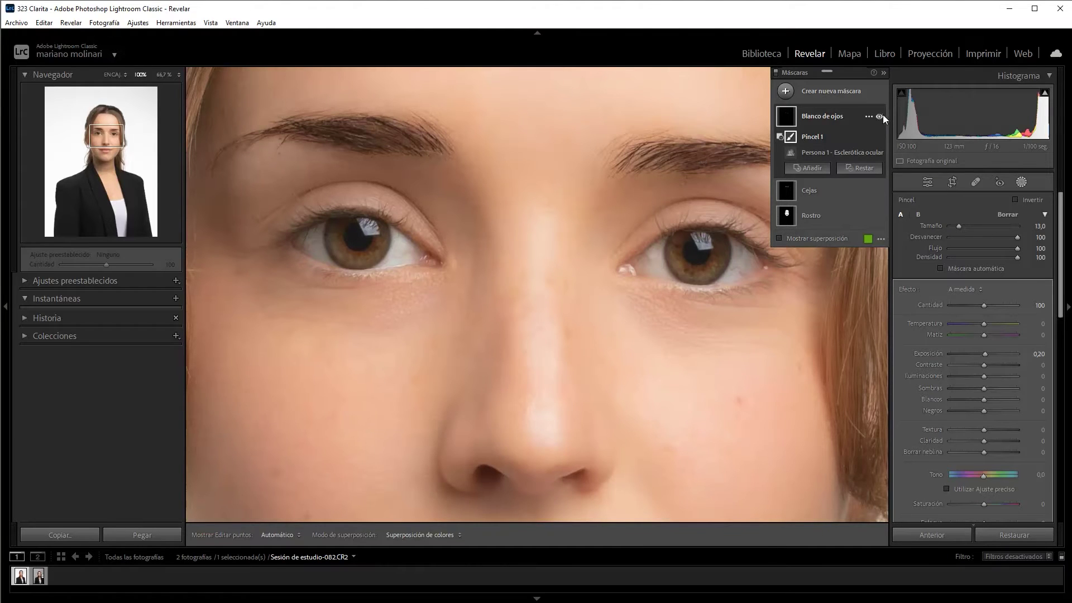
click(879, 115)
click(880, 116)
click(879, 116)
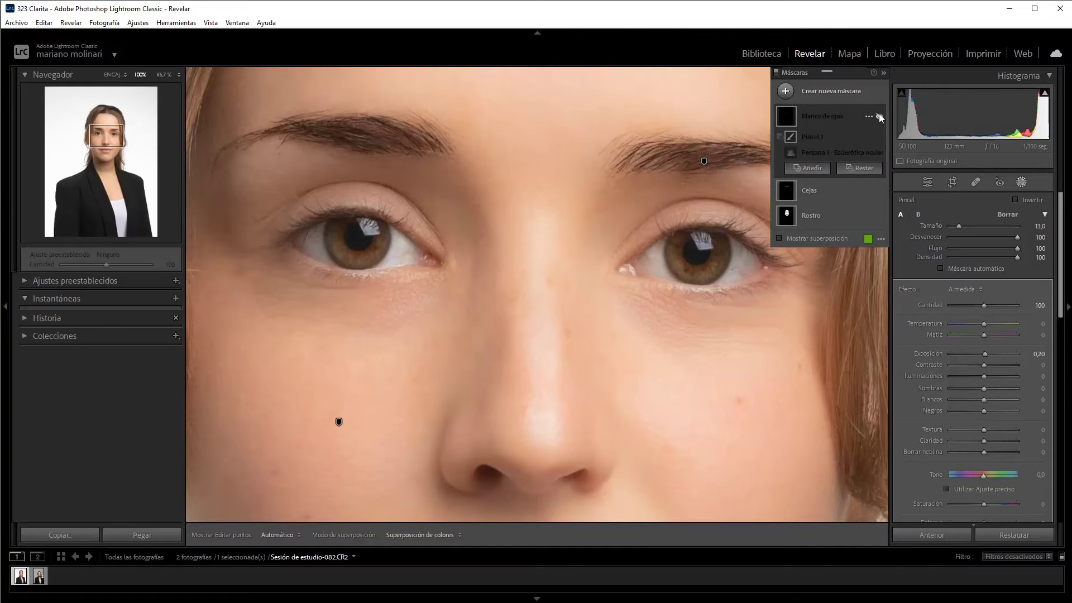
click(879, 115)
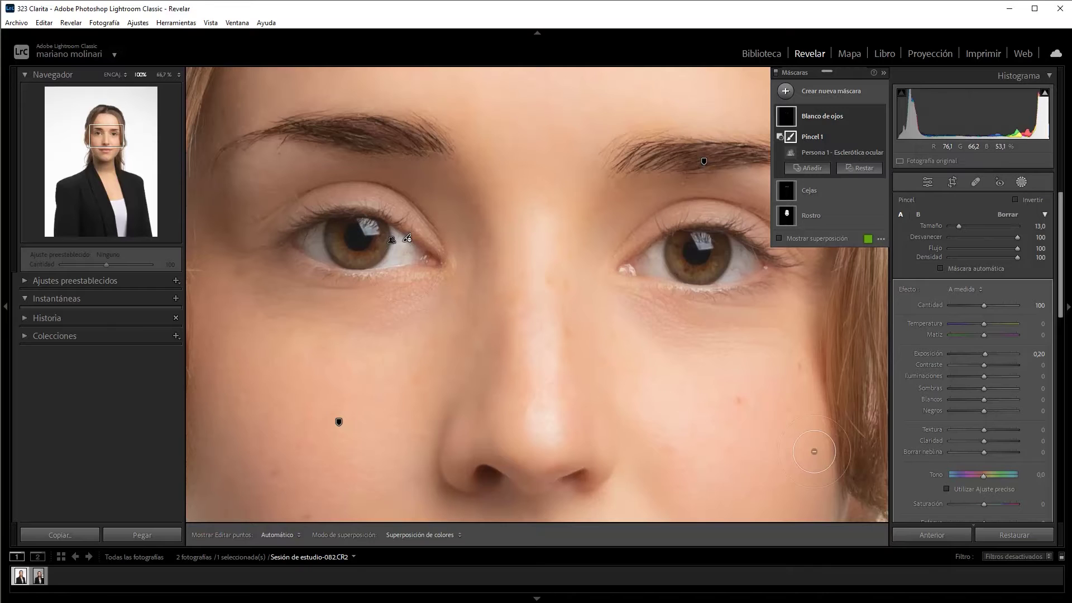
- Create a Persona 1 people mask limited to Iris y pupila
click(845, 92)
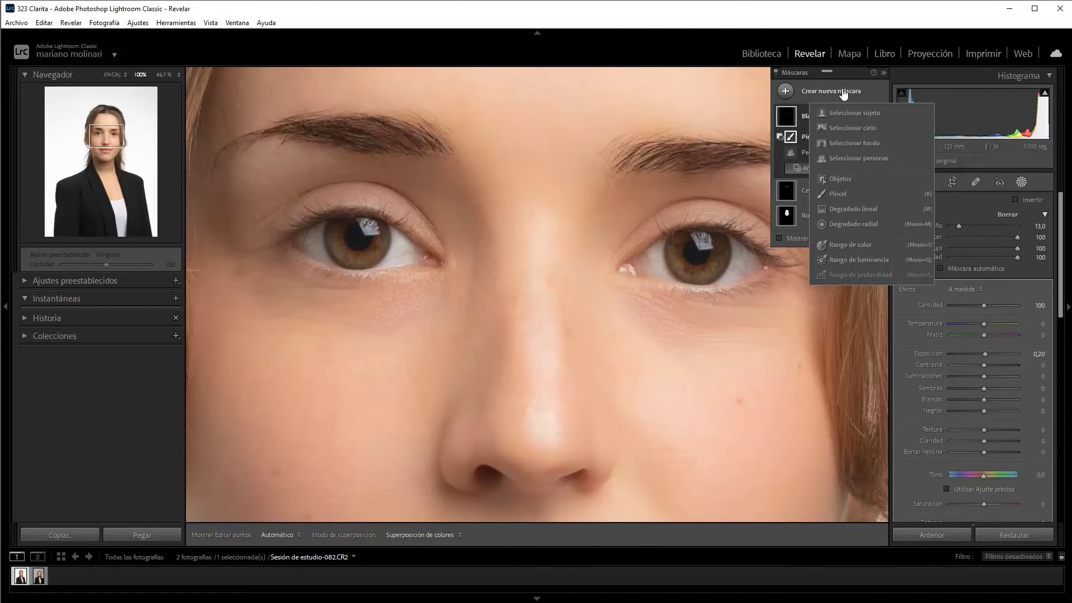
click(881, 159)
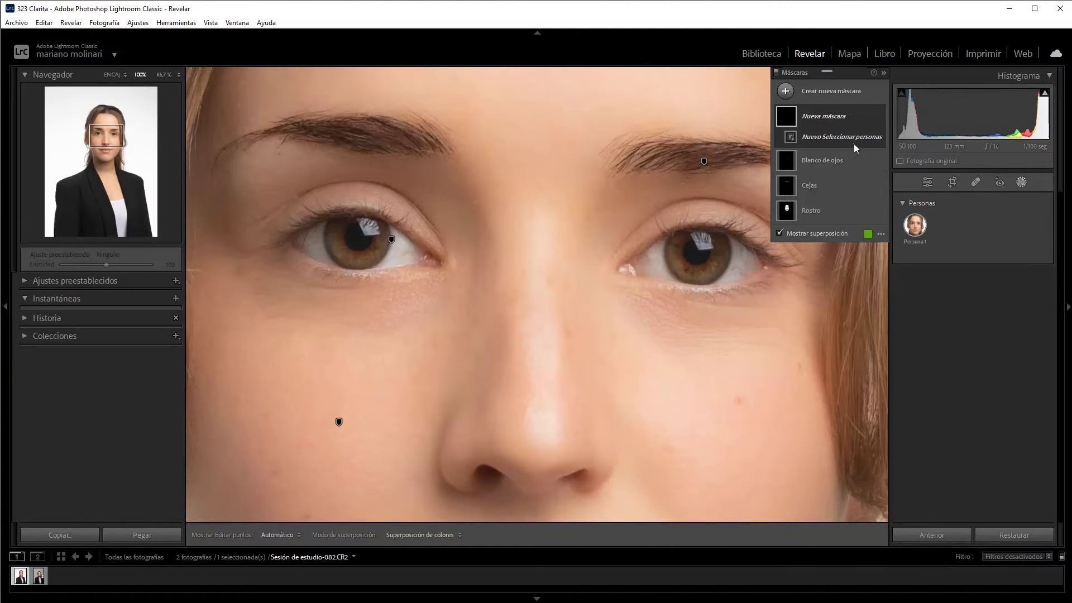
click(915, 225)
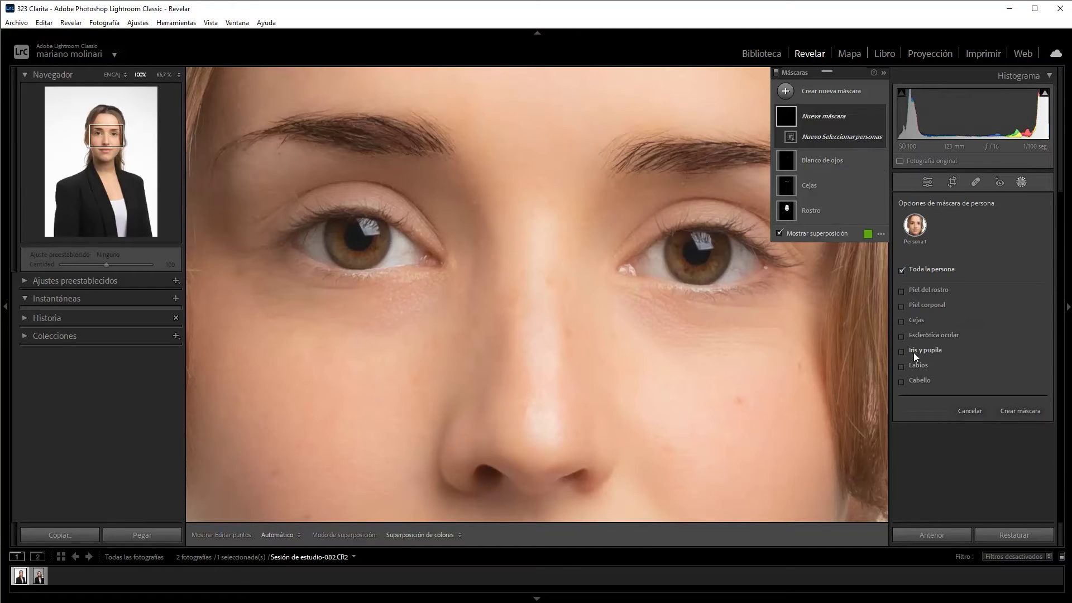
click(901, 352)
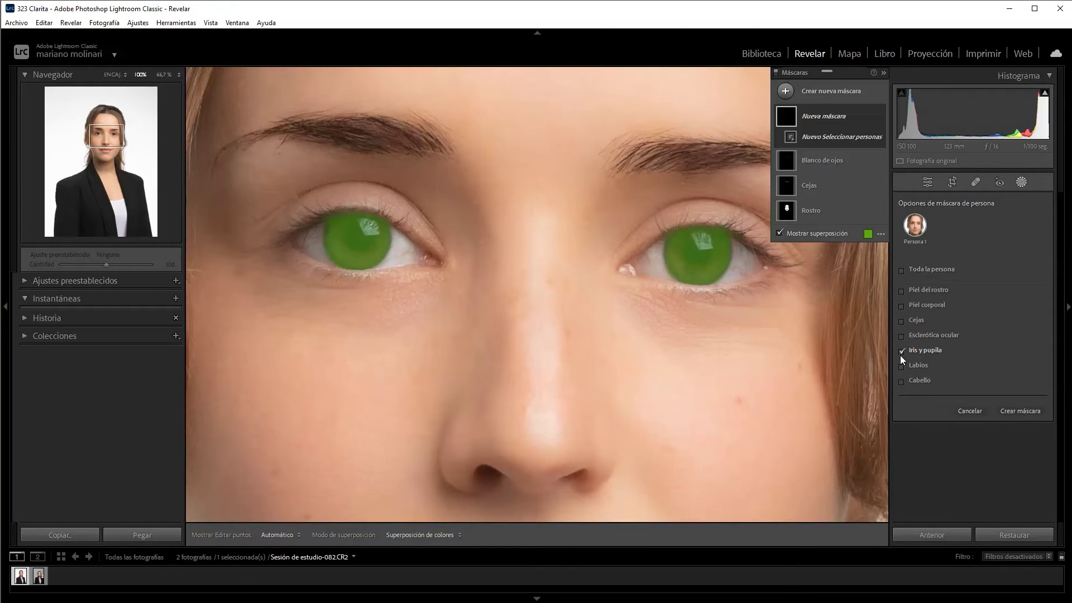
click(780, 234)
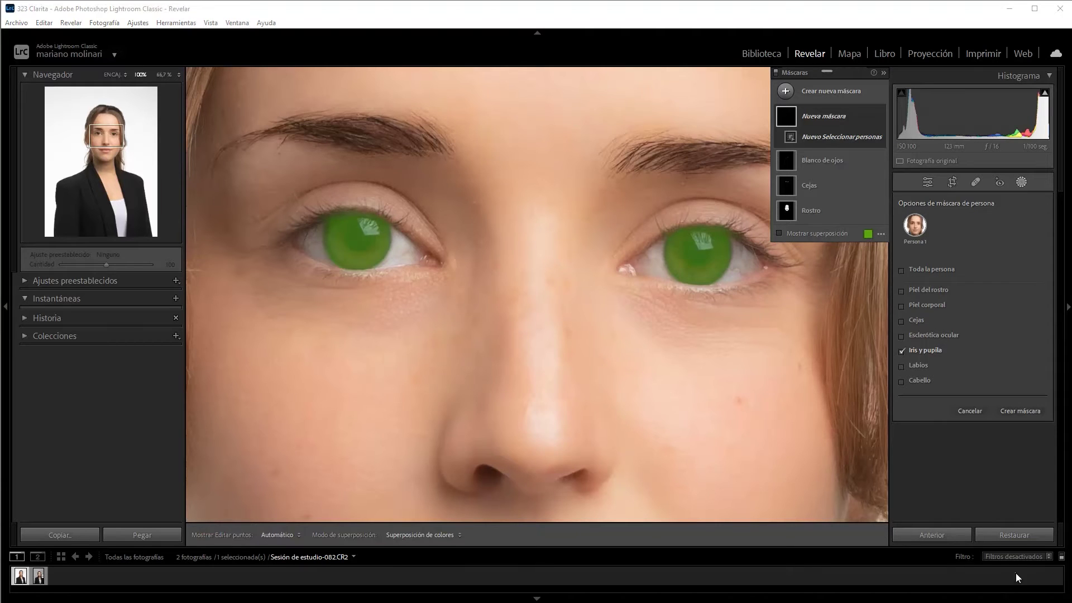
click(1005, 412)
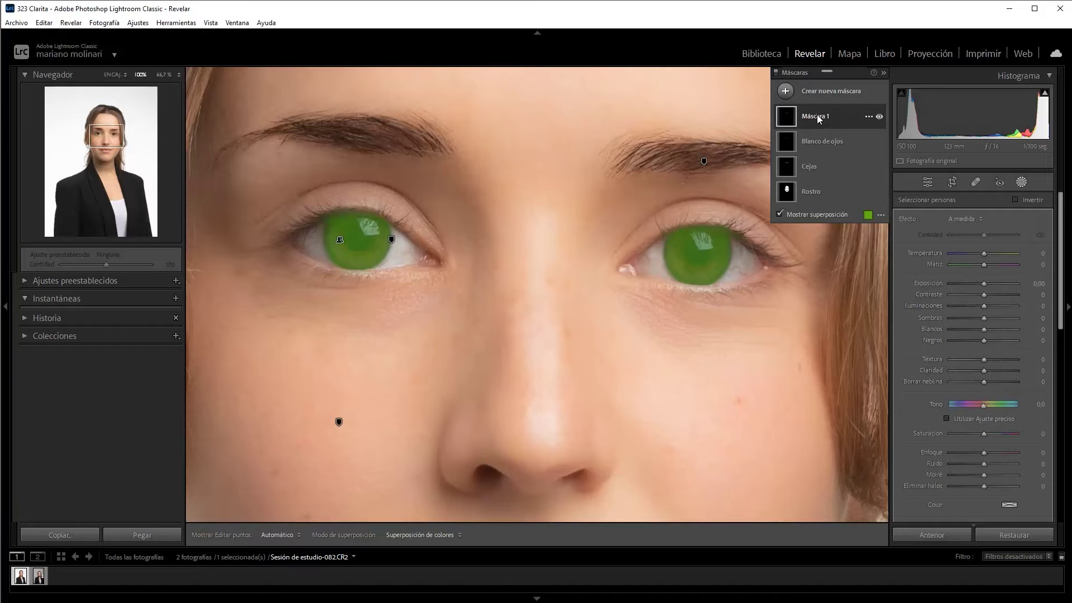
- Rename the new Máscara 1 to 'pupila' and turn off its green overlay
click(816, 115)
right_click(817, 114)
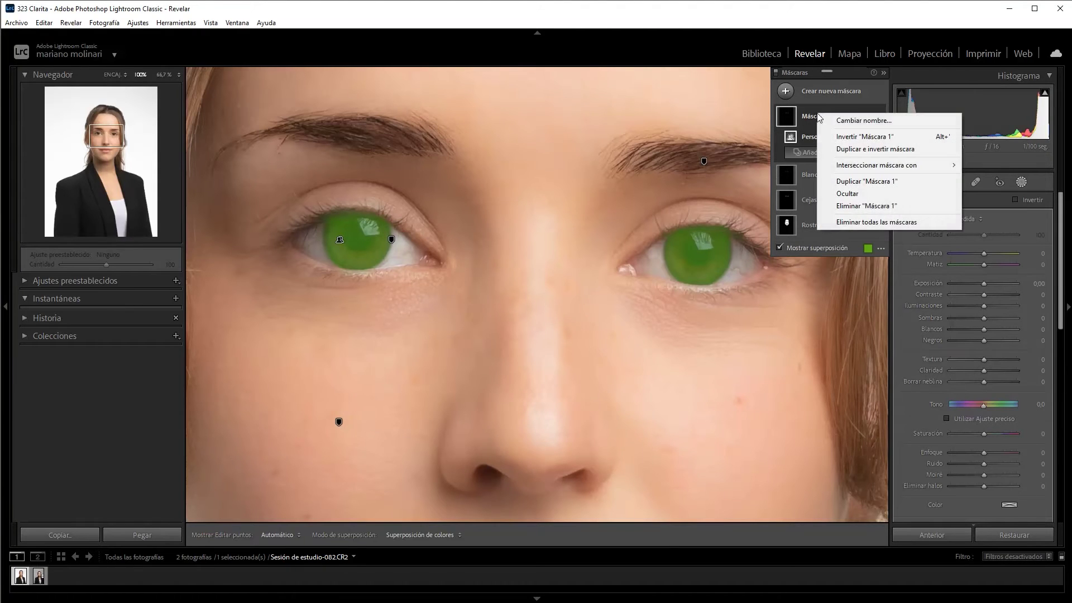
click(861, 120)
key(BackSpace)
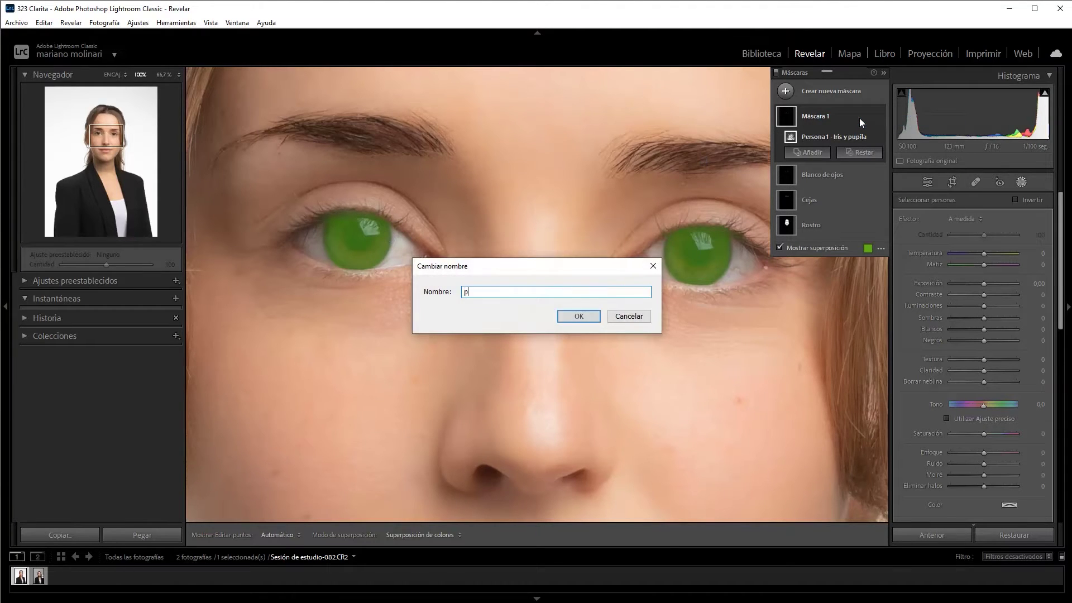
text(u)
text(pila)
click(589, 317)
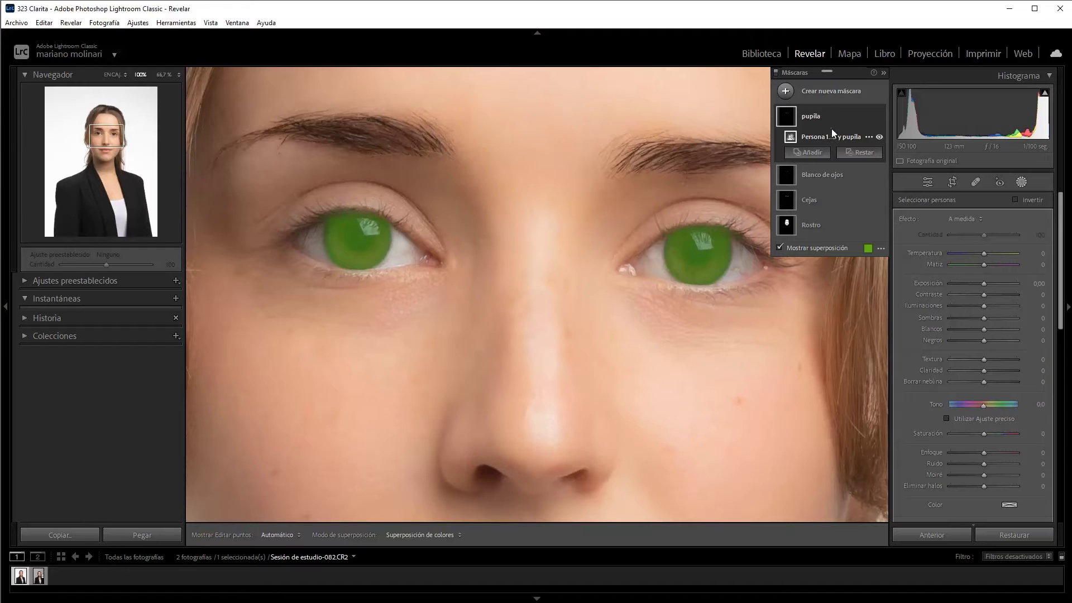
click(780, 247)
click(829, 116)
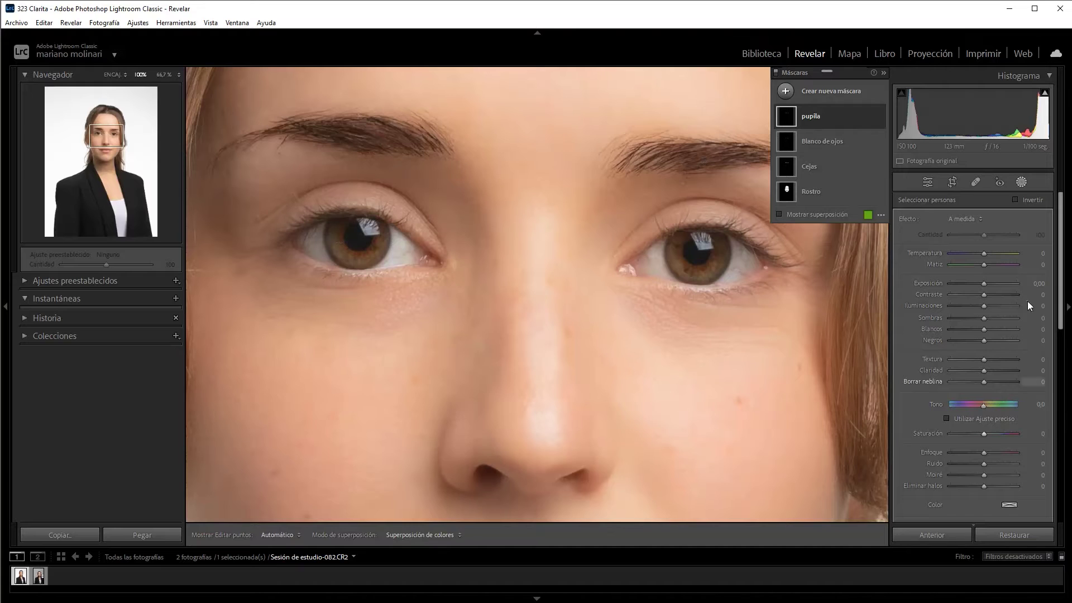
- Set the pupila mask to Iluminaciones 63, Blancos 31, Textura 36 and Enfoque 14
click(1006, 309)
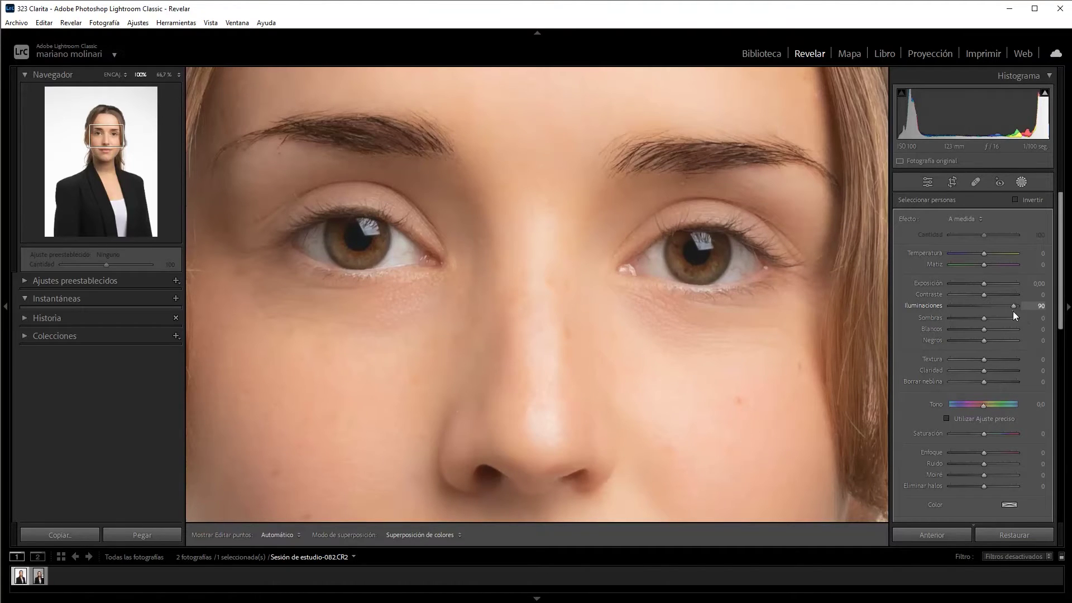
drag(1013, 311, 1003, 312)
click(997, 329)
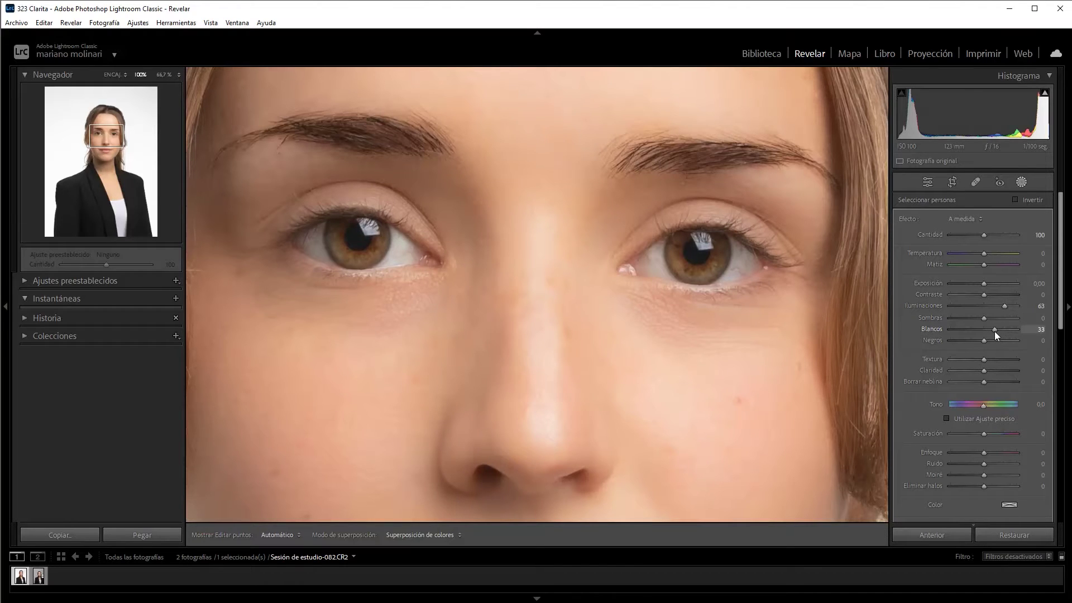
drag(996, 334, 994, 334)
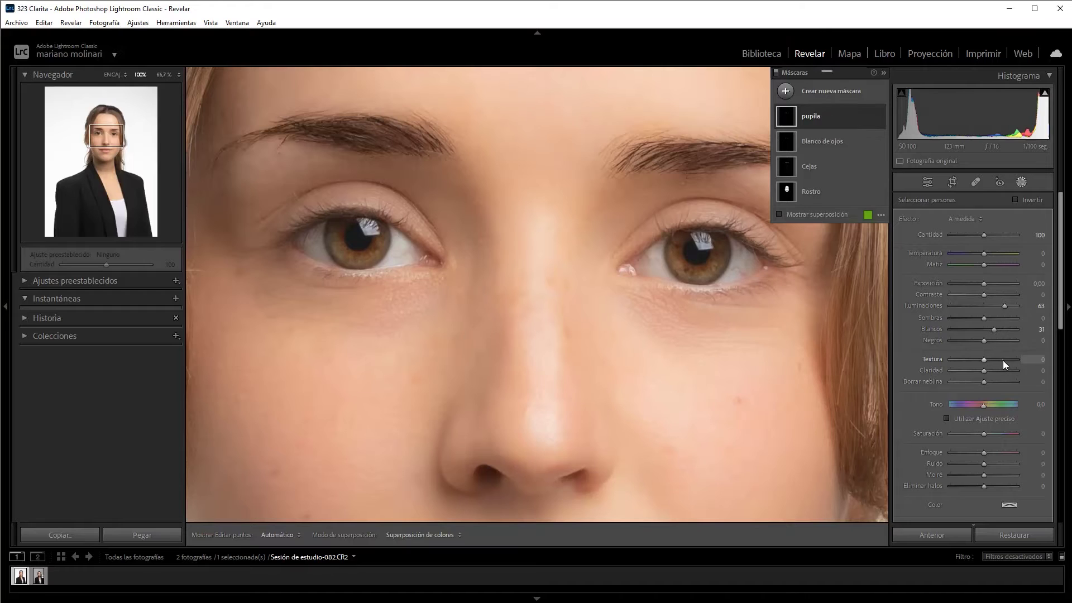
click(1003, 360)
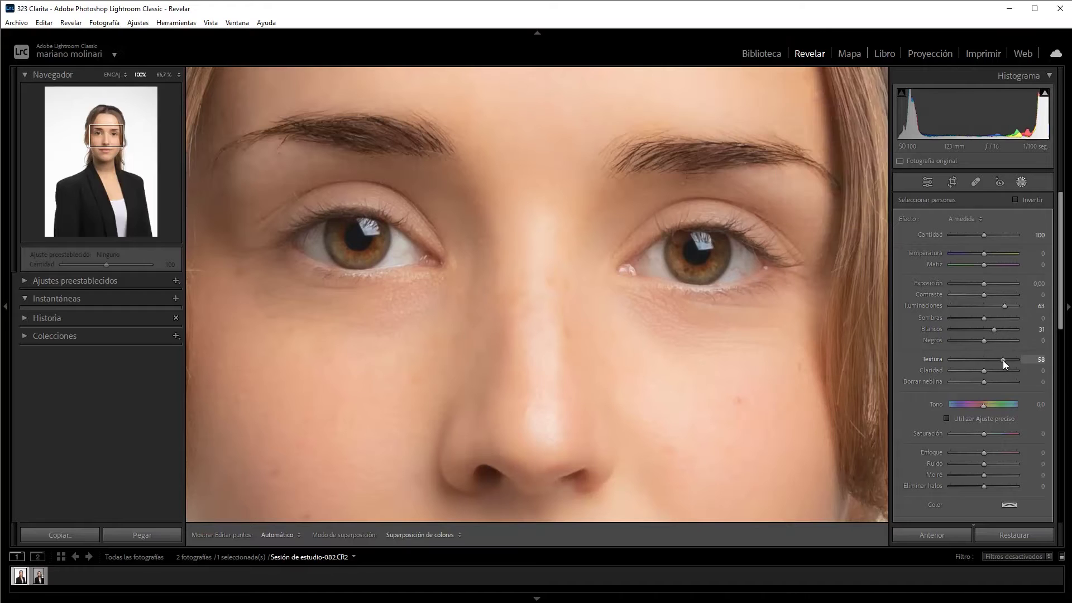
click(991, 453)
- Try Claridad and Borrar neblina on the irises, then reset both to 0
key(z)
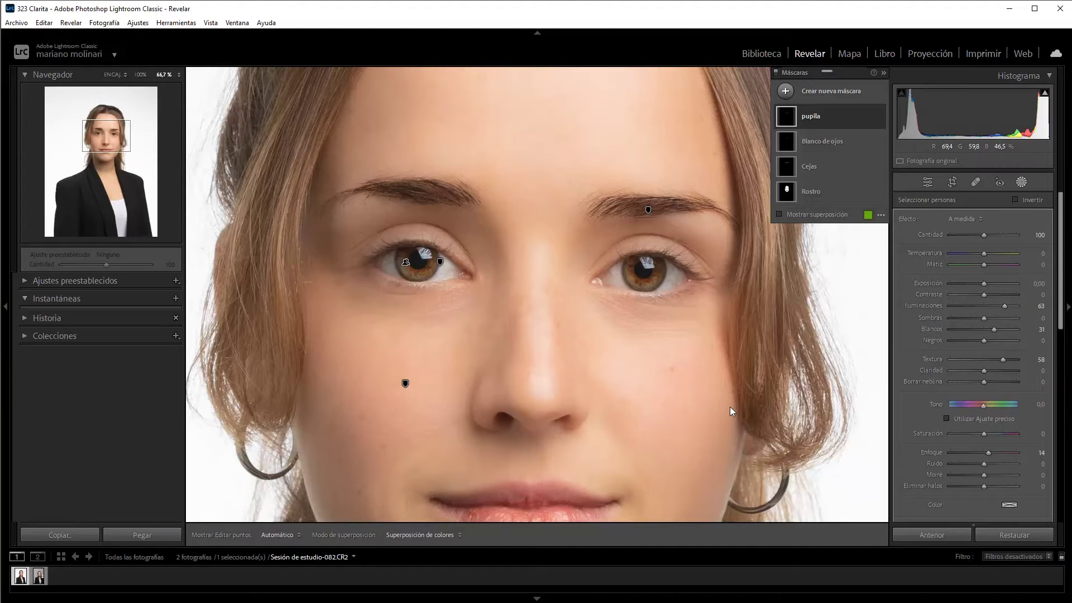
key(h)
click(818, 118)
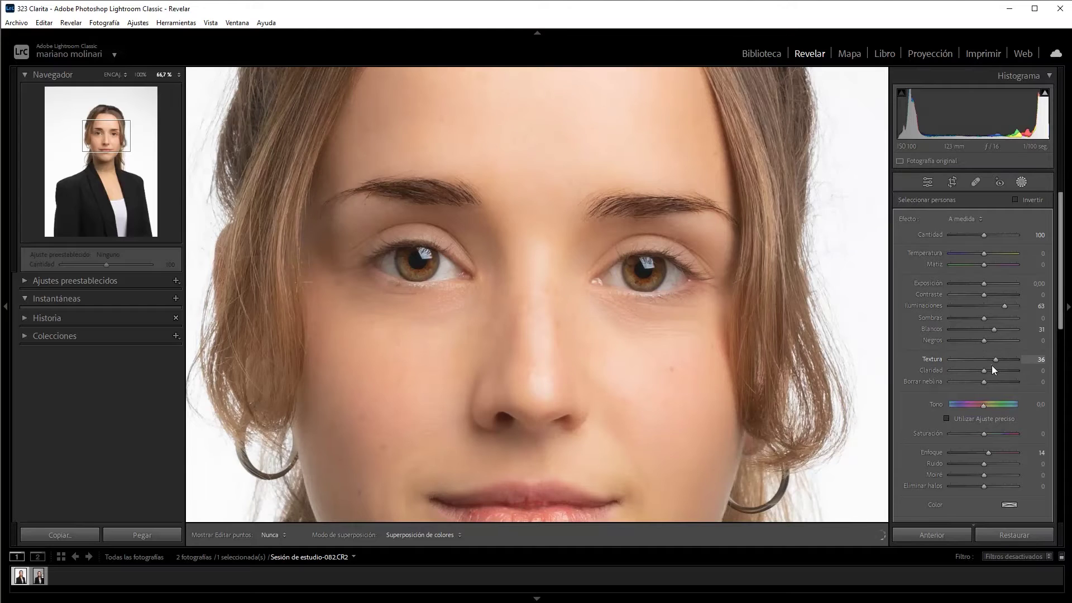
drag(984, 371, 987, 371)
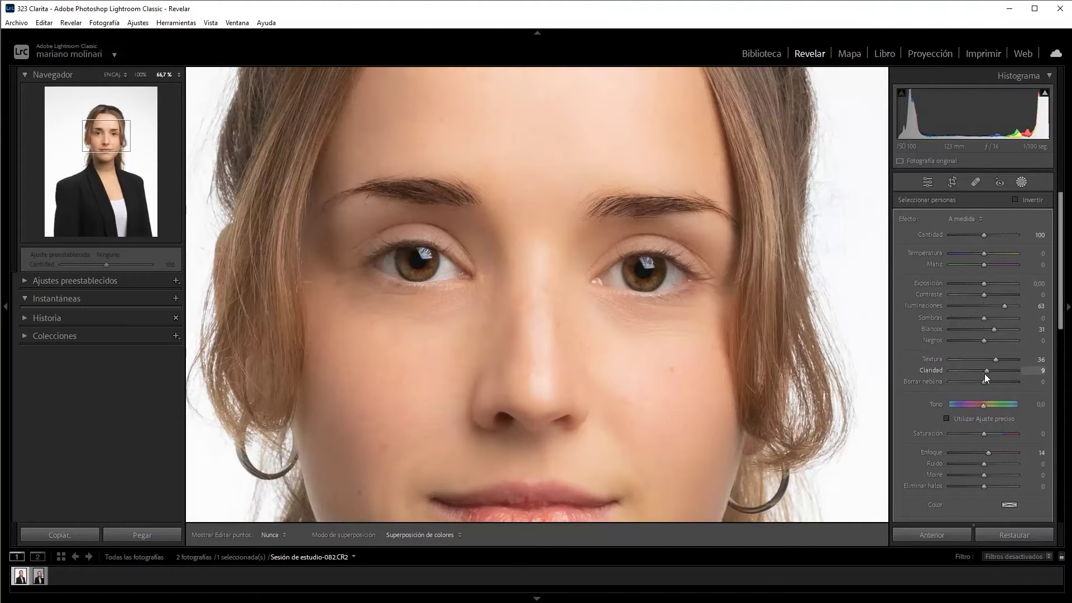
double_click(935, 370)
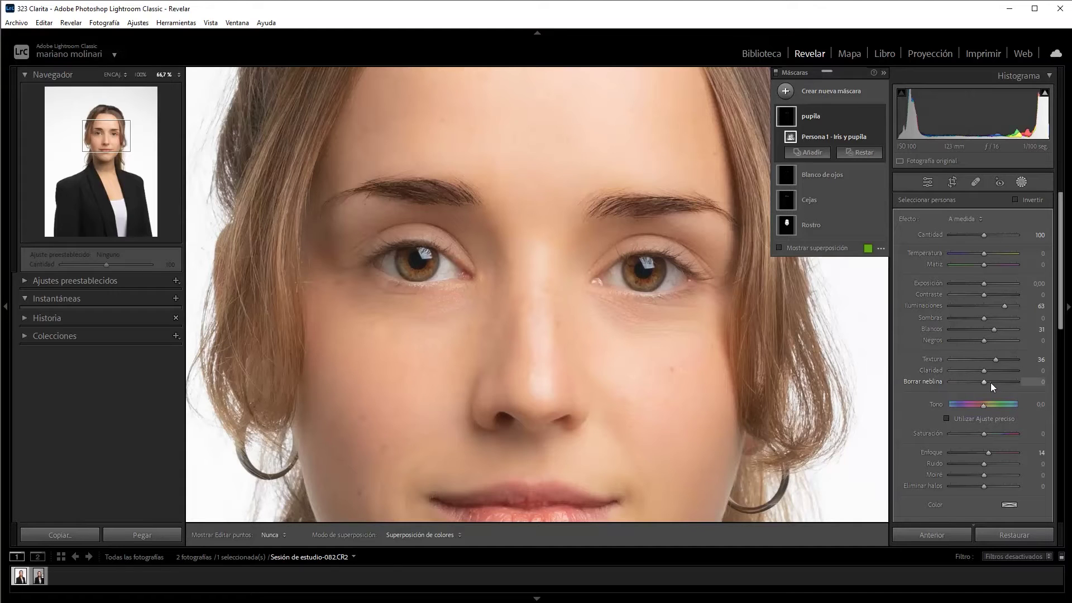
drag(991, 383, 991, 381)
double_click(931, 382)
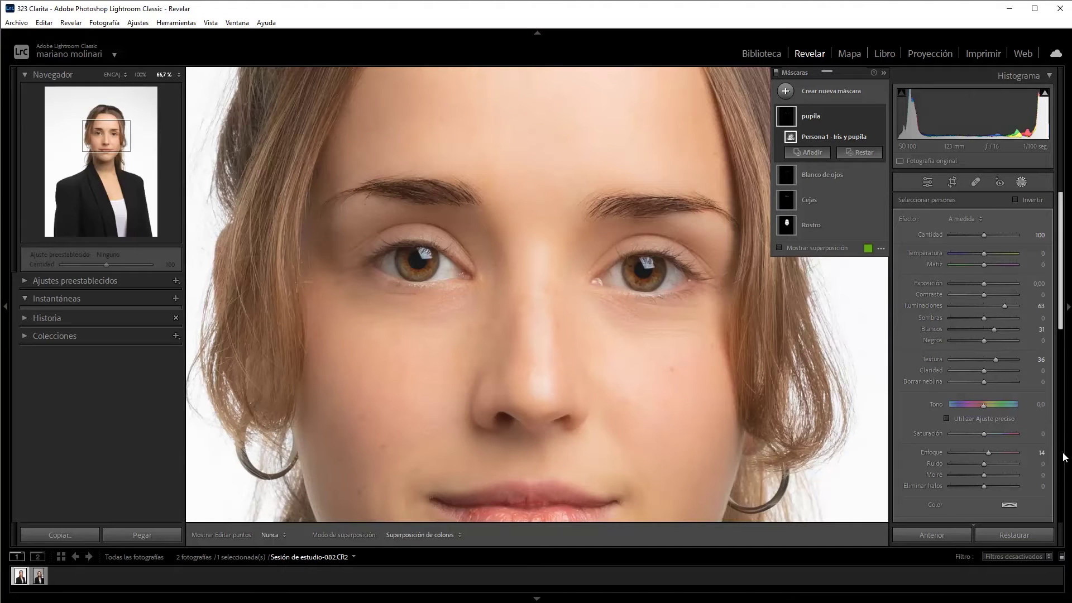
- Shift the pupila mask's Tono toward blue, then undo it via Historia to keep brown irises
click(776, 72)
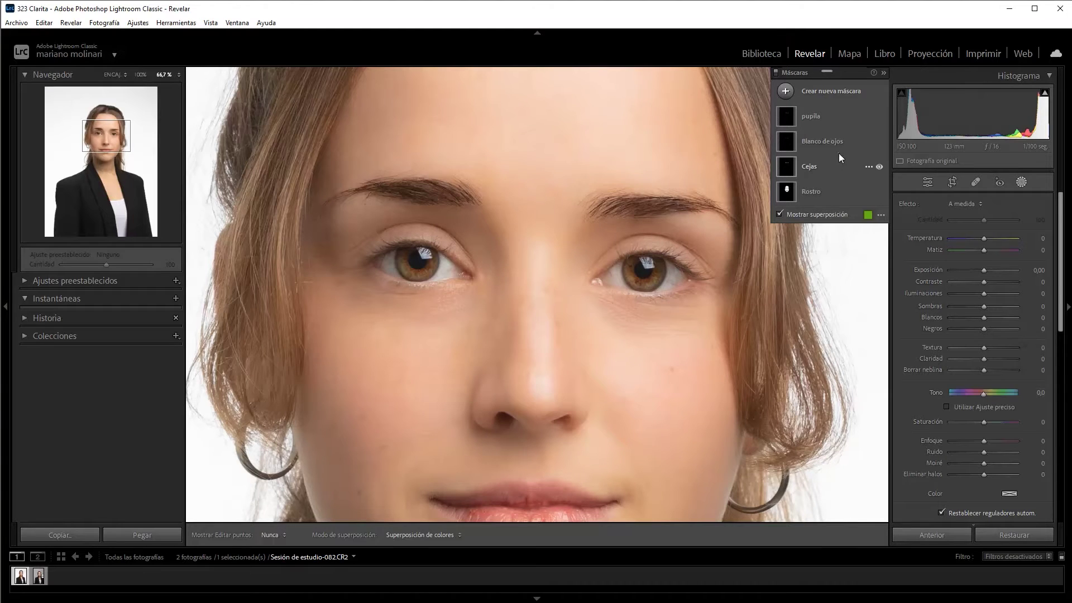
click(843, 126)
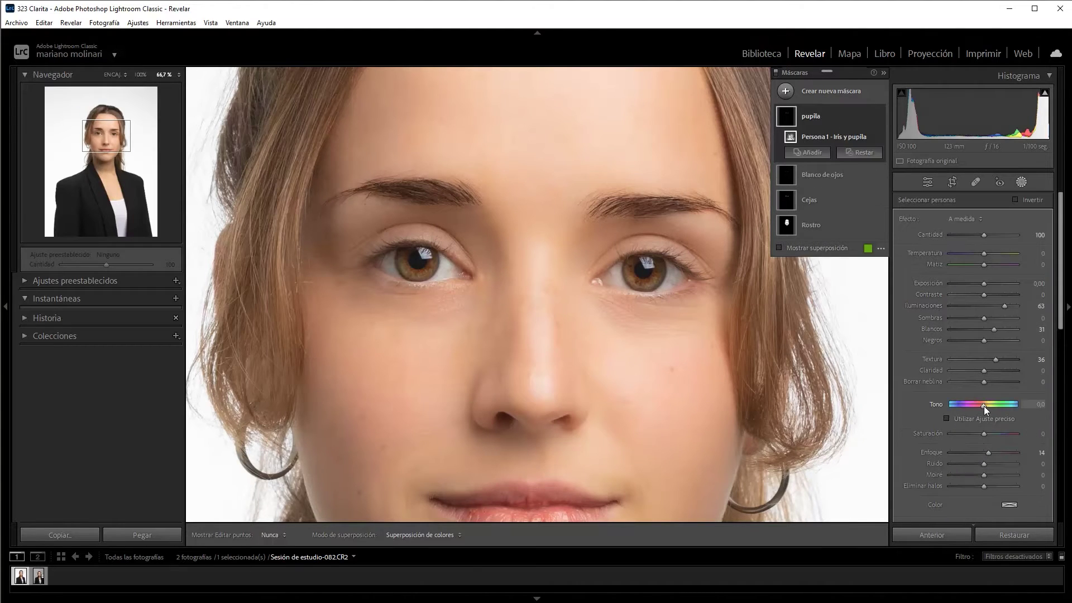
mouse_move(983, 406)
mouse_down()
mouse_move(950, 405)
mouse_move(1024, 422)
mouse_move(956, 416)
mouse_up()
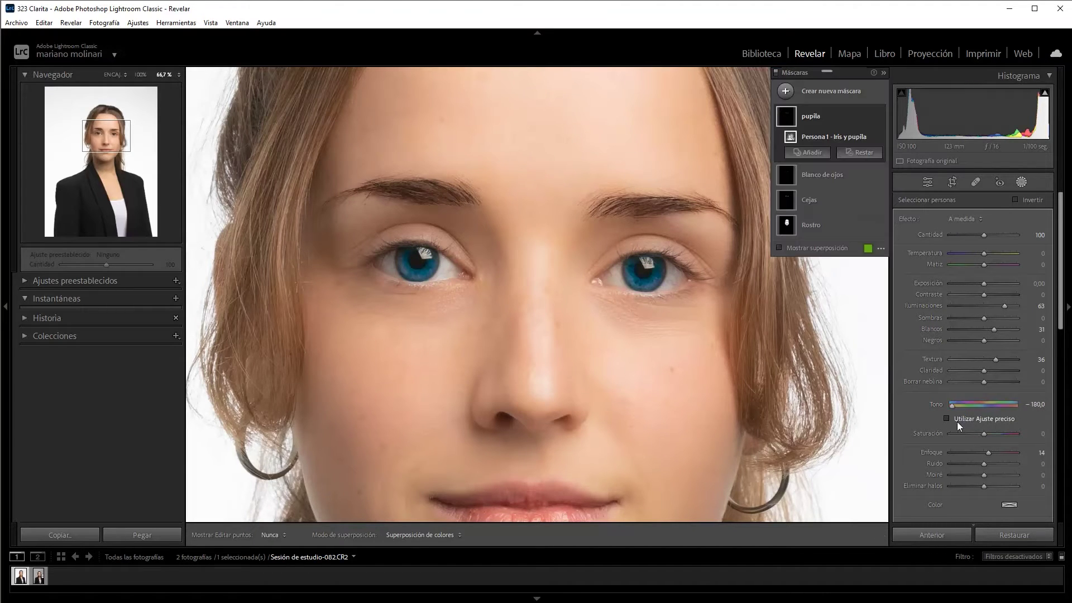
click(22, 318)
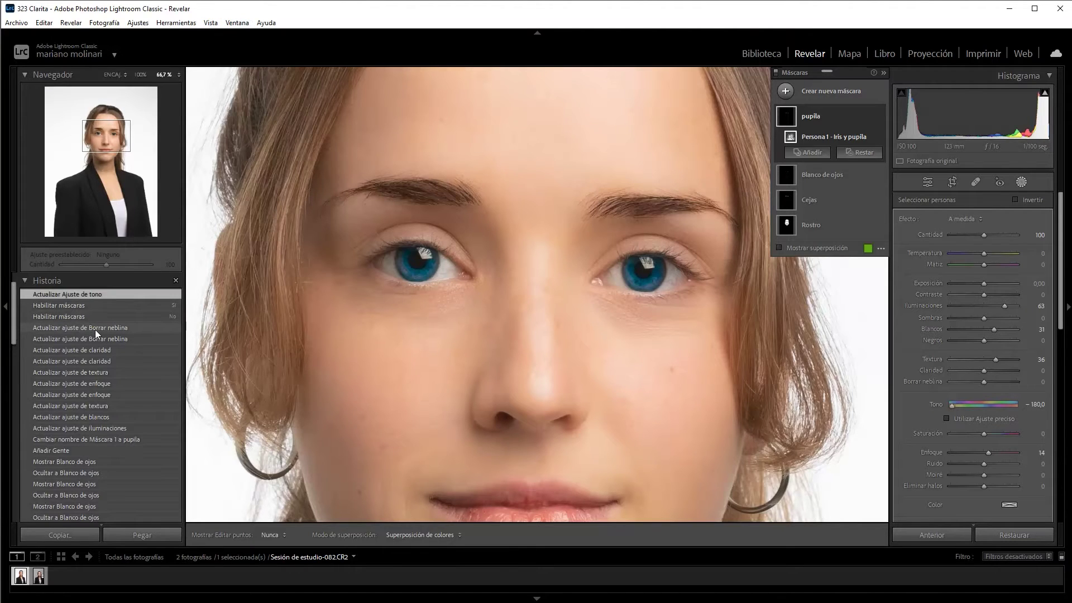
key(ctrl+z)
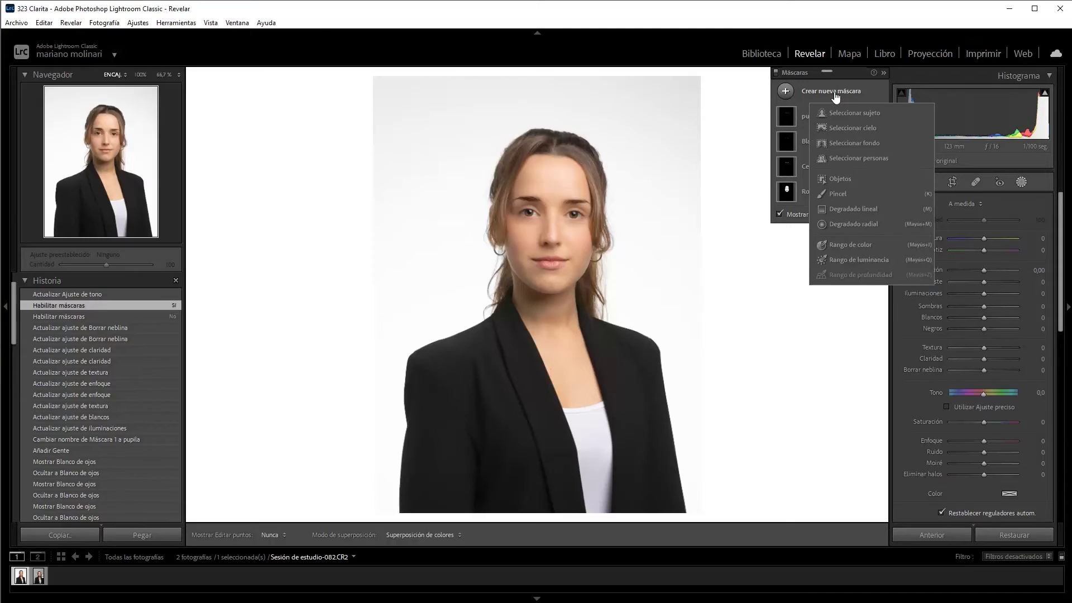
- Create a Persona 1 people mask restricted to body skin
click(839, 158)
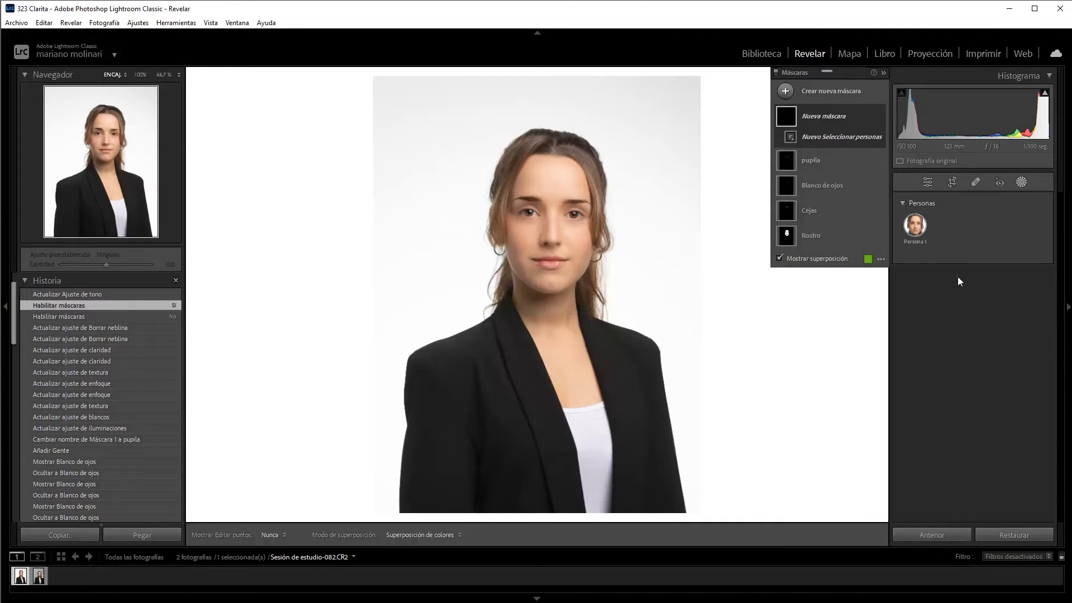
click(915, 228)
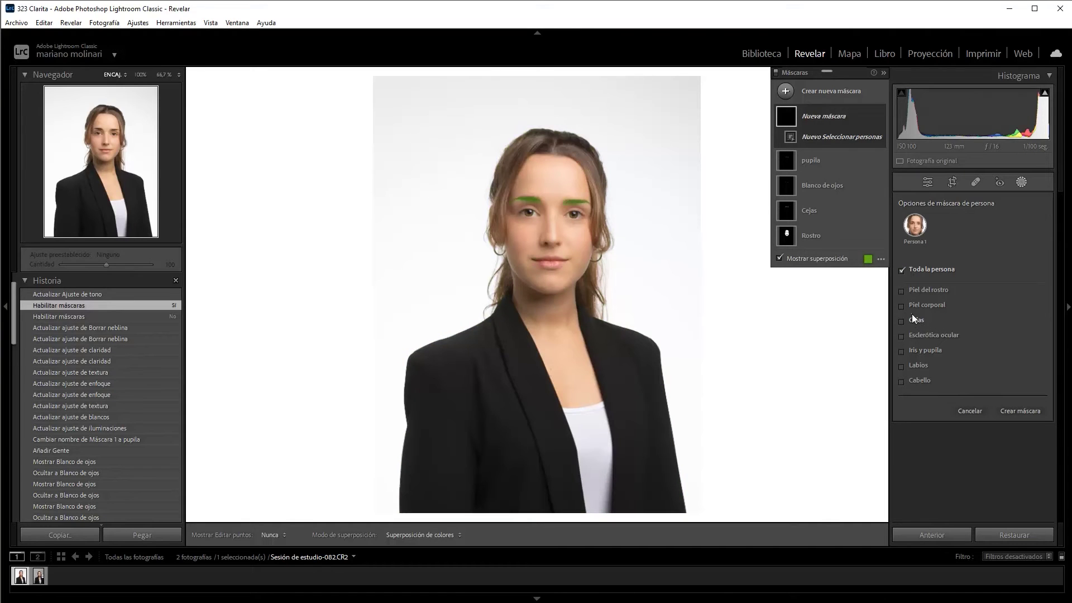
click(906, 308)
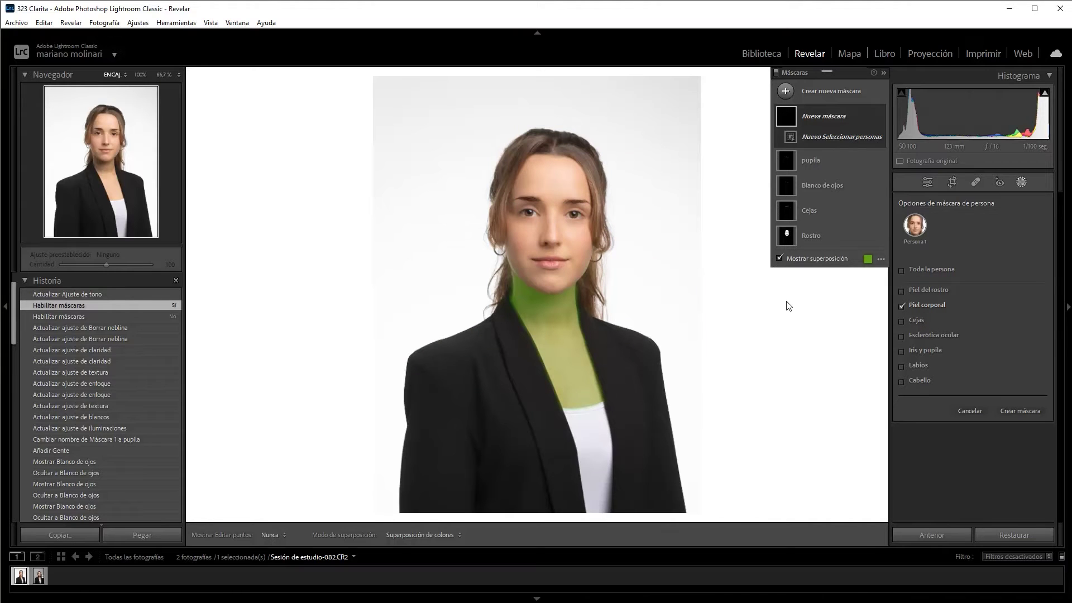
click(780, 258)
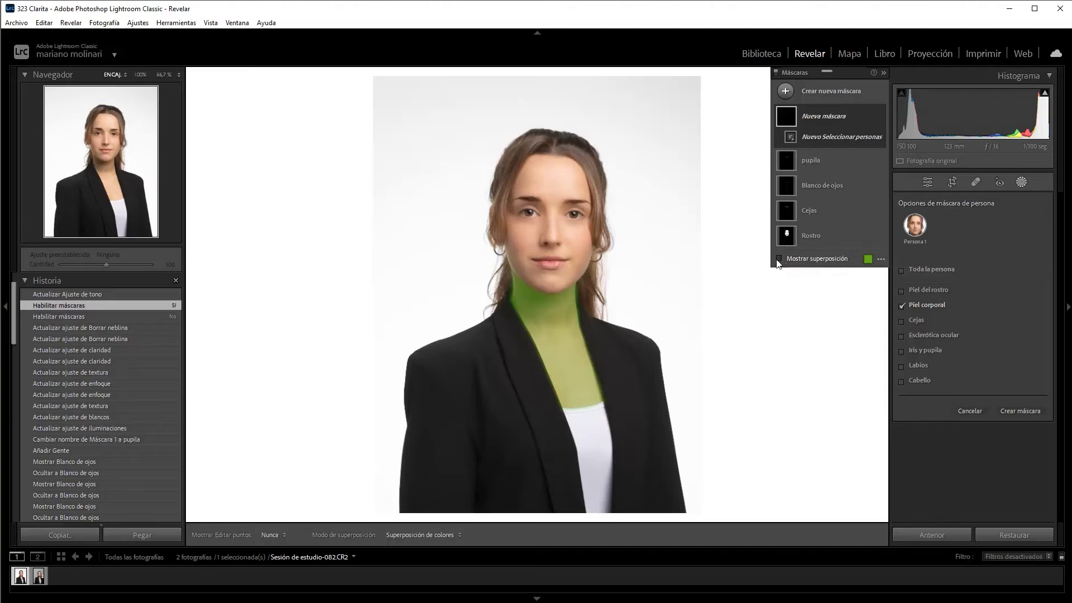
click(1017, 410)
- Rename the new mask 'Cuello' and hide its green overlay
double_click(820, 116)
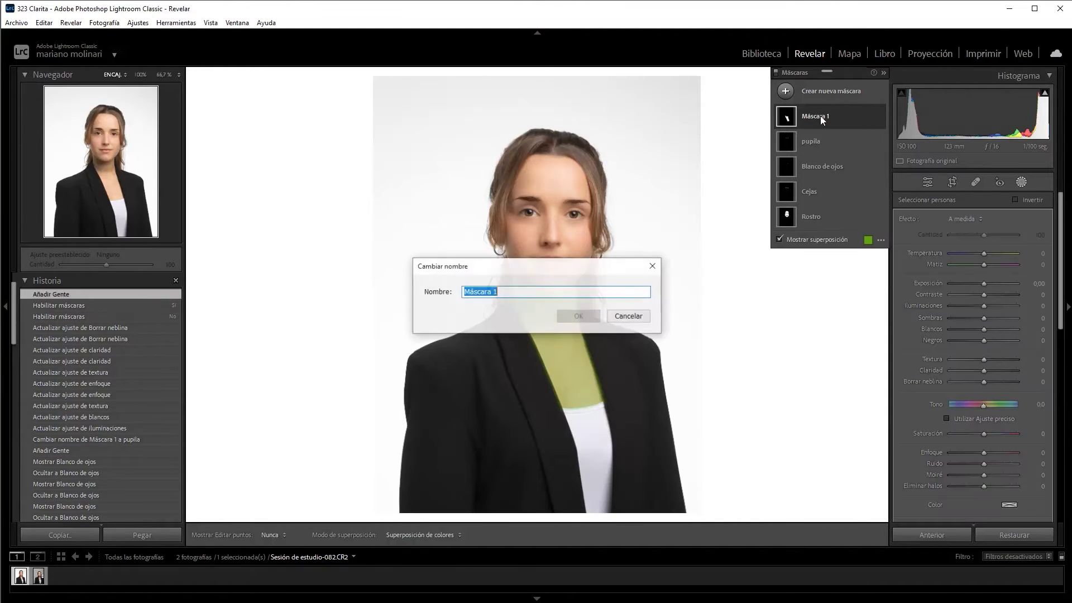
text(C)
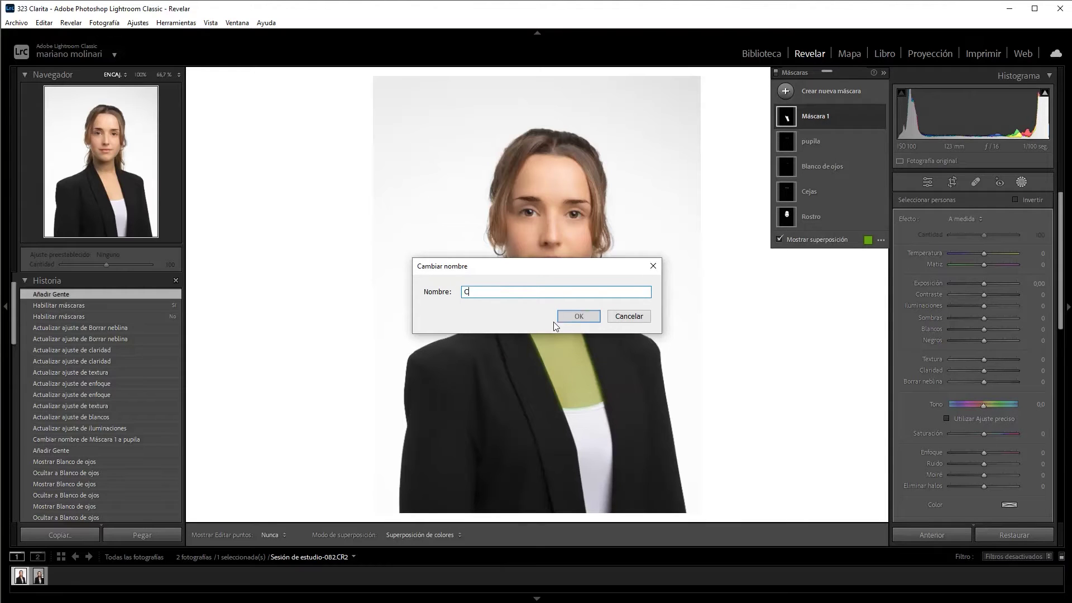
text(uello)
key(Return)
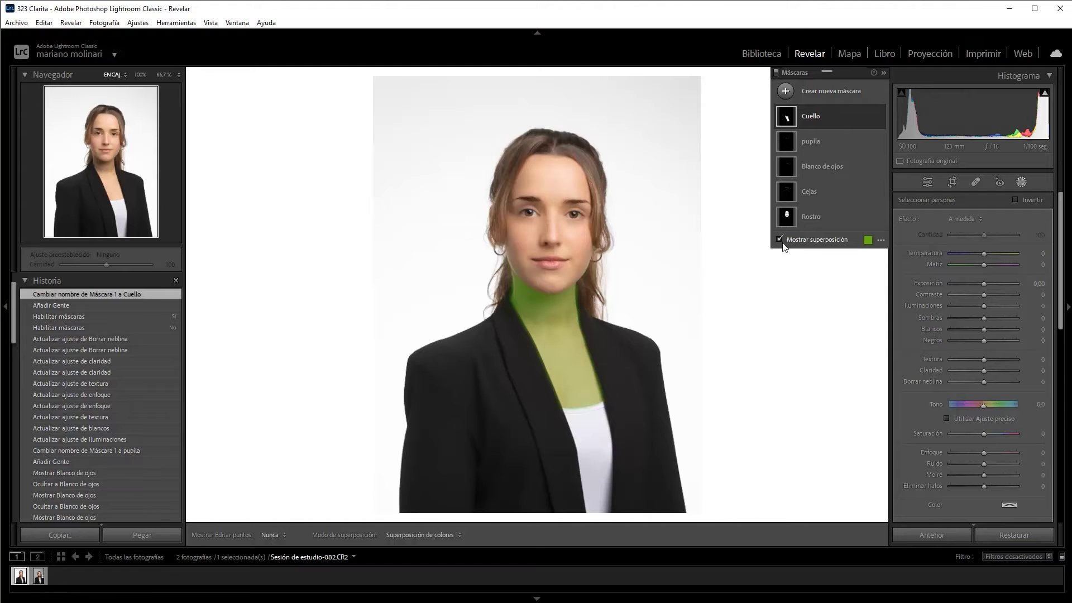
click(780, 241)
- Zoom into the portrait and expand Cuello to show its Persona 1 - Piel corporal component
key(ctrl+plus)
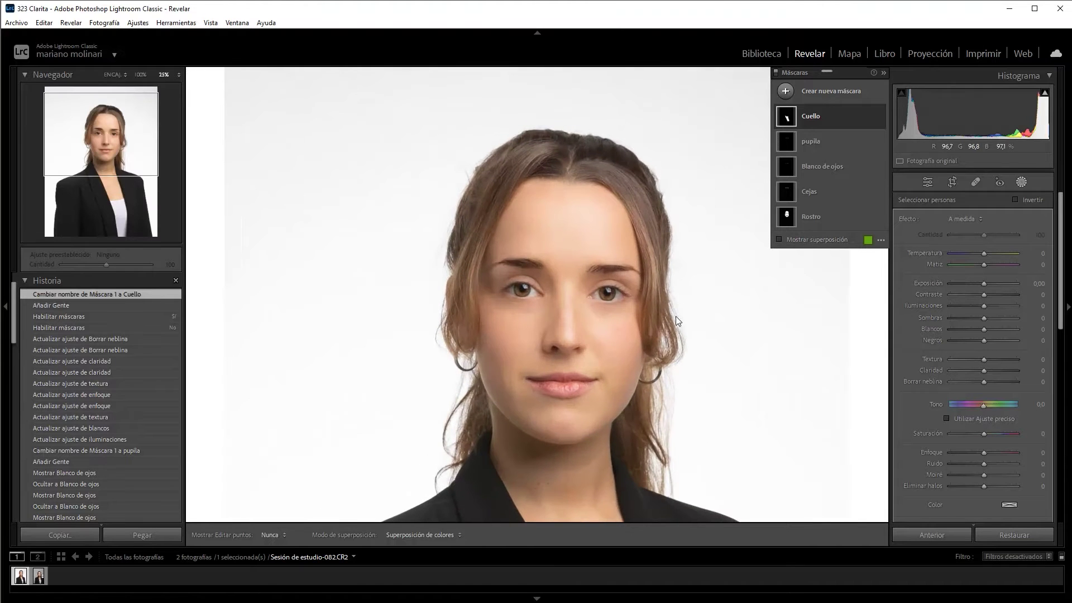
scroll(579, 215, down, 1)
scroll(578, 215, down, 2)
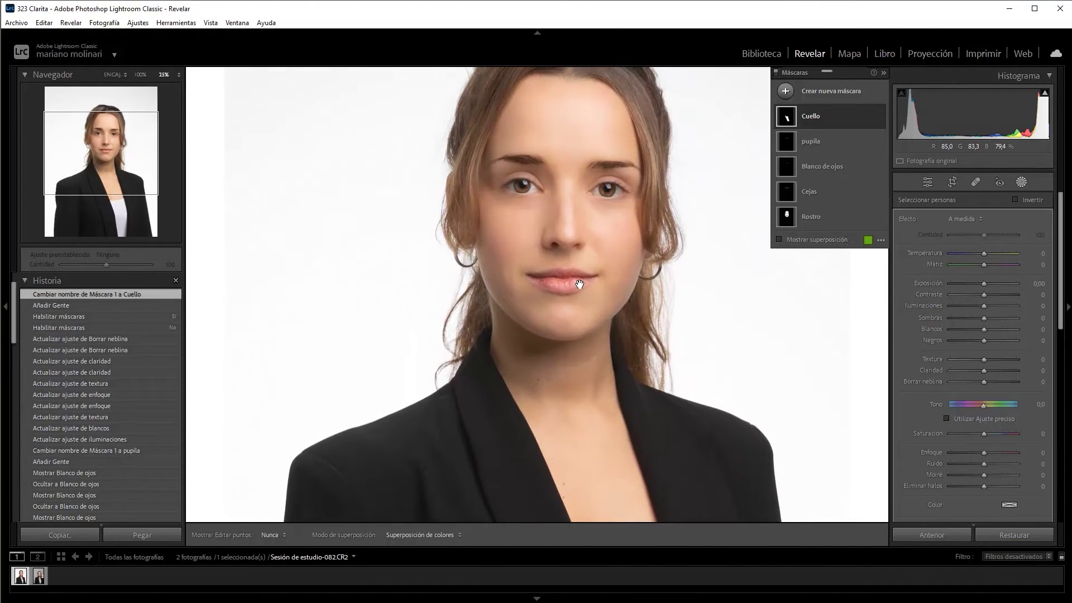
scroll(550, 246, up, 1)
scroll(538, 227, down, 1)
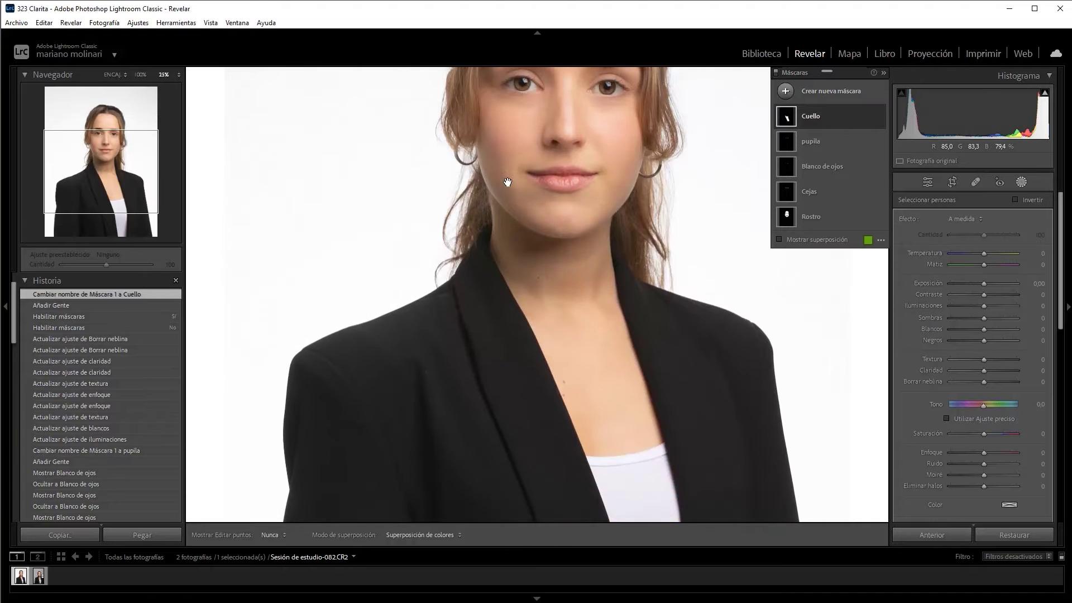
drag(517, 286, 510, 351)
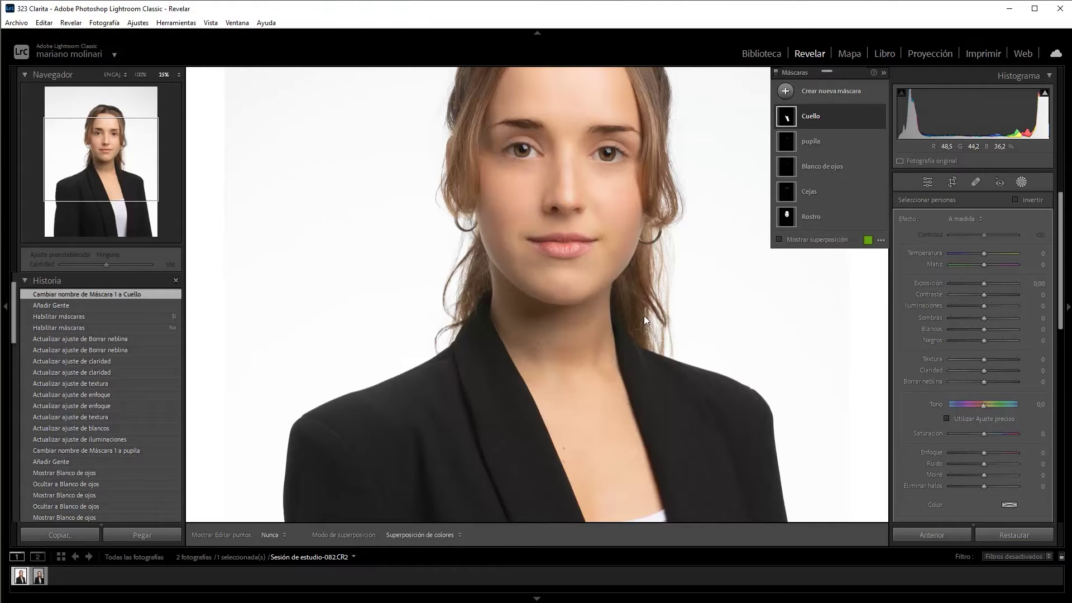
click(821, 106)
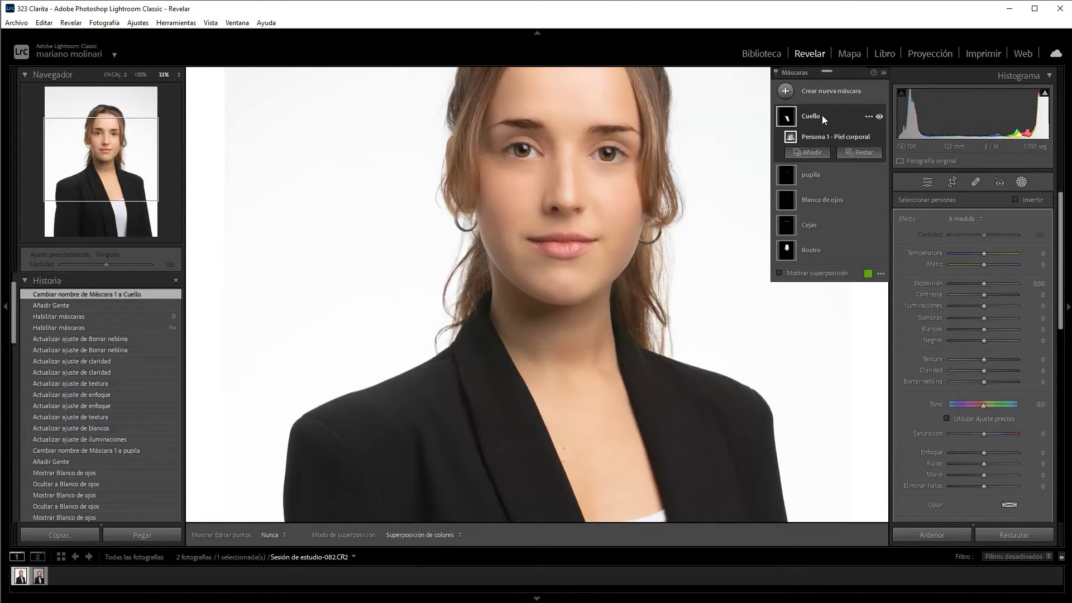
- Set the Cuello mask's Matiz to 6 and Textura to -16
click(986, 266)
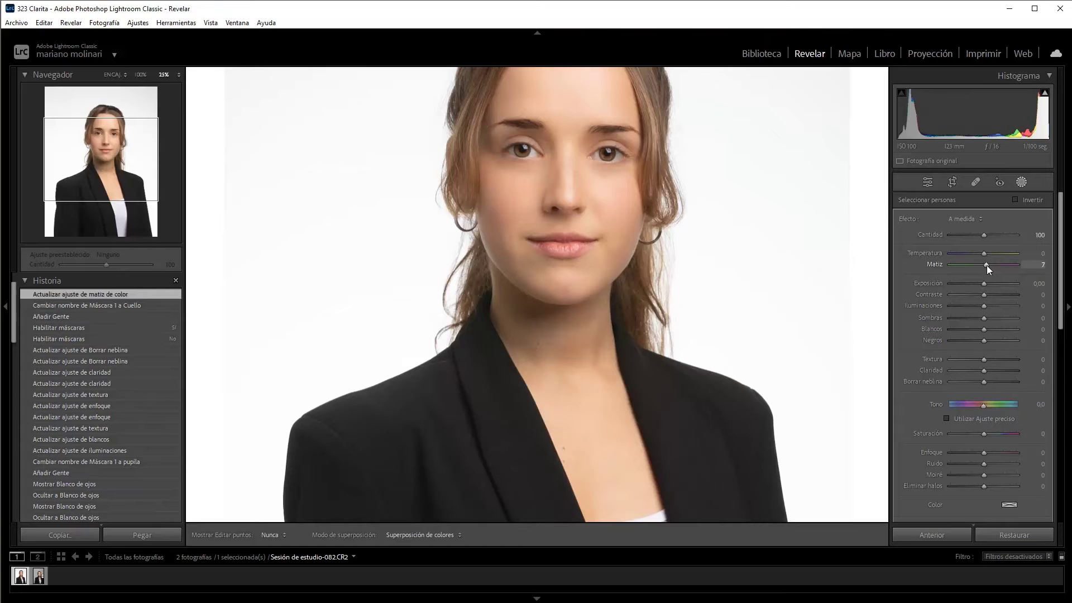
mouse_move(987, 266)
mouse_down()
mouse_move(1016, 266)
mouse_move(985, 277)
mouse_up()
click(1037, 264)
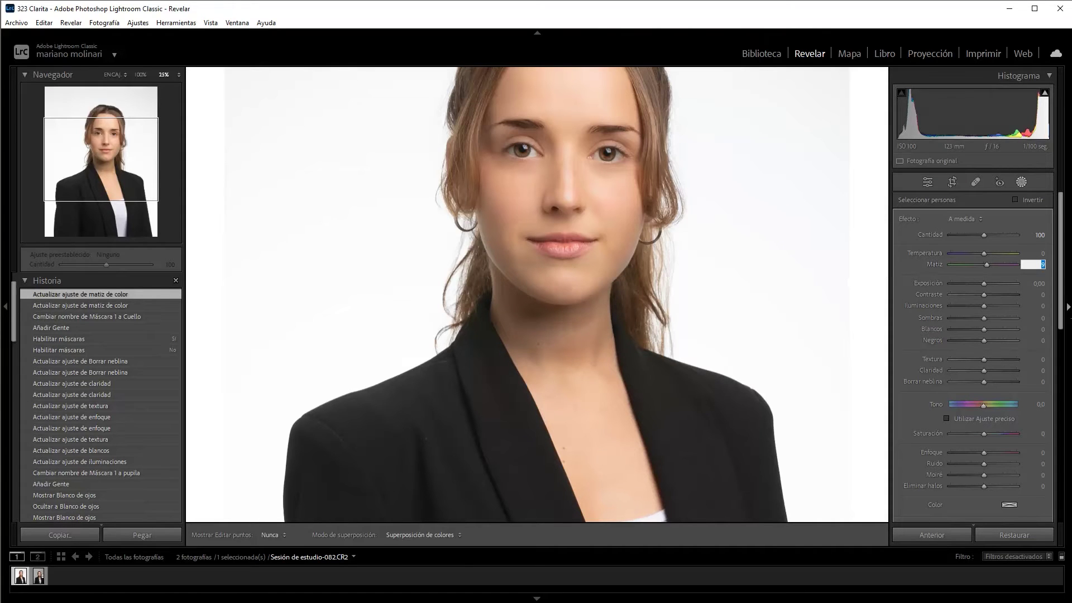
text(6)
click(978, 360)
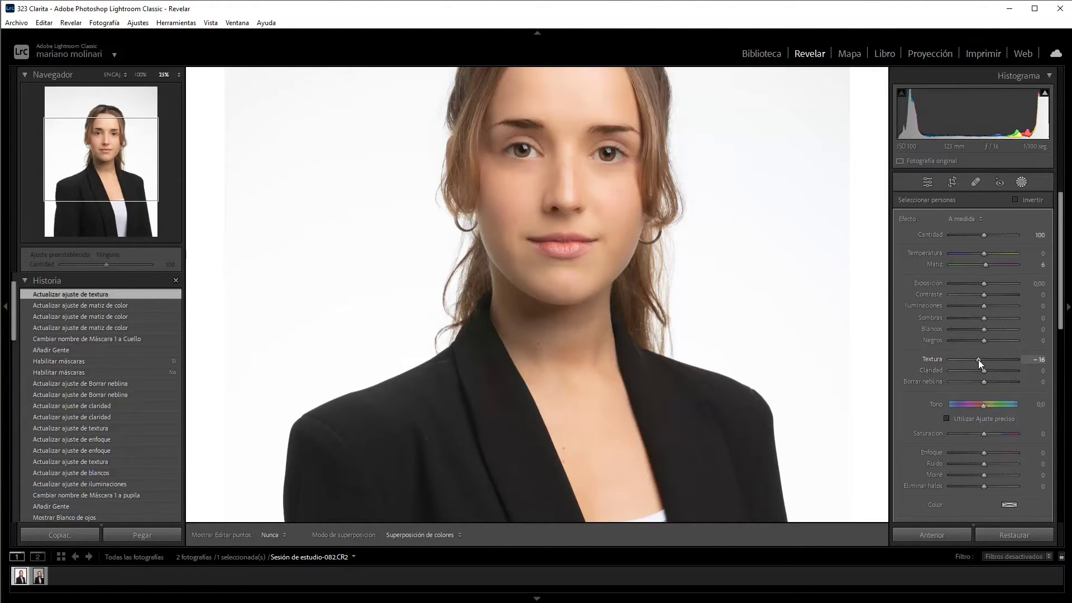
- Lower the Cuello mask's Exposición to -0,17 and fit the whole portrait in view
click(983, 283)
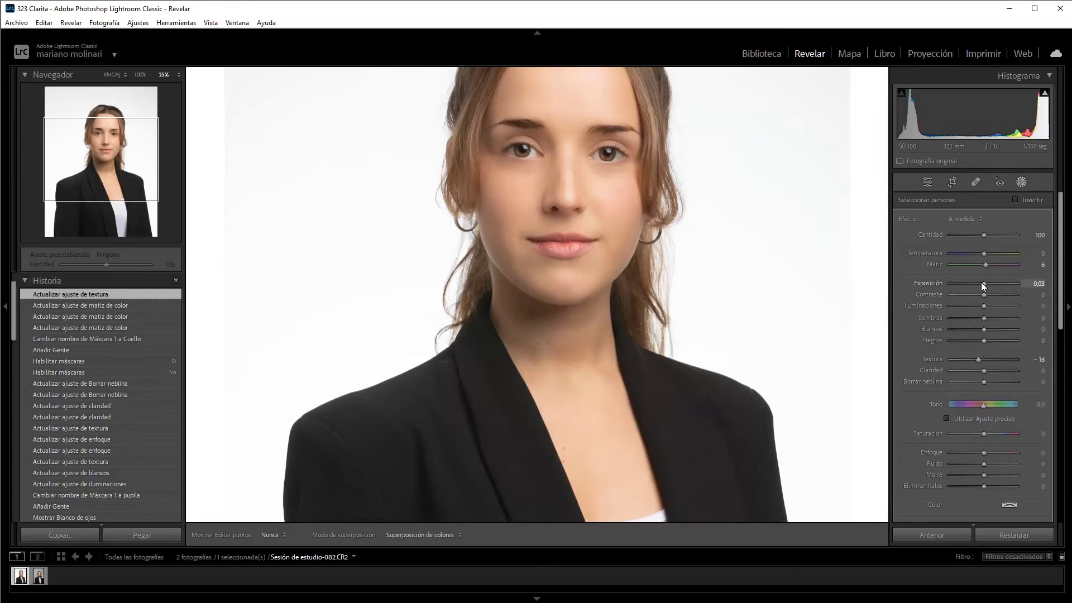
scroll(983, 285, down, 2)
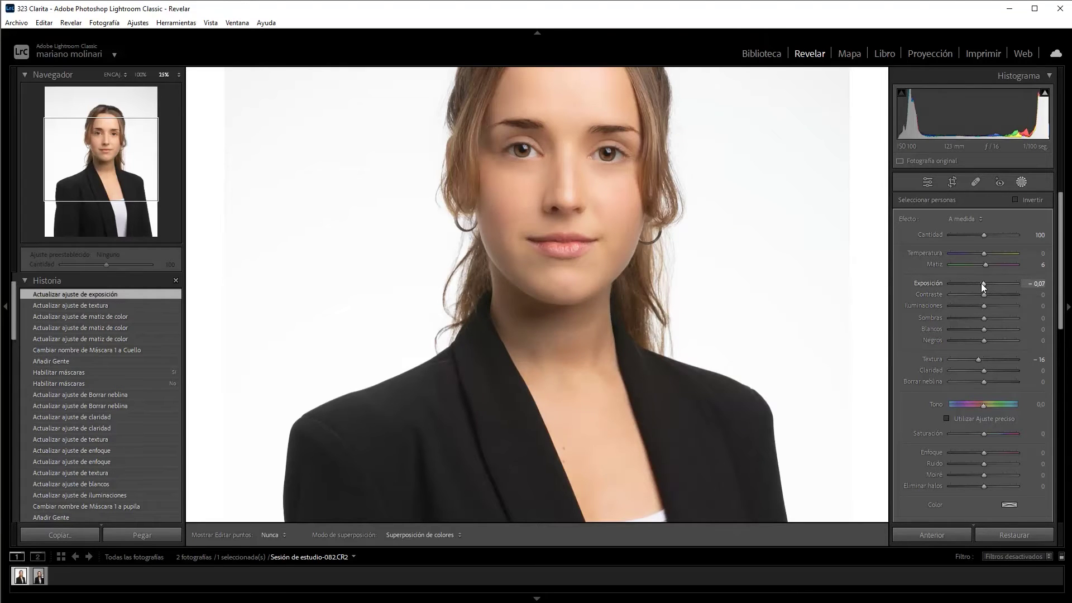
drag(982, 283, 968, 284)
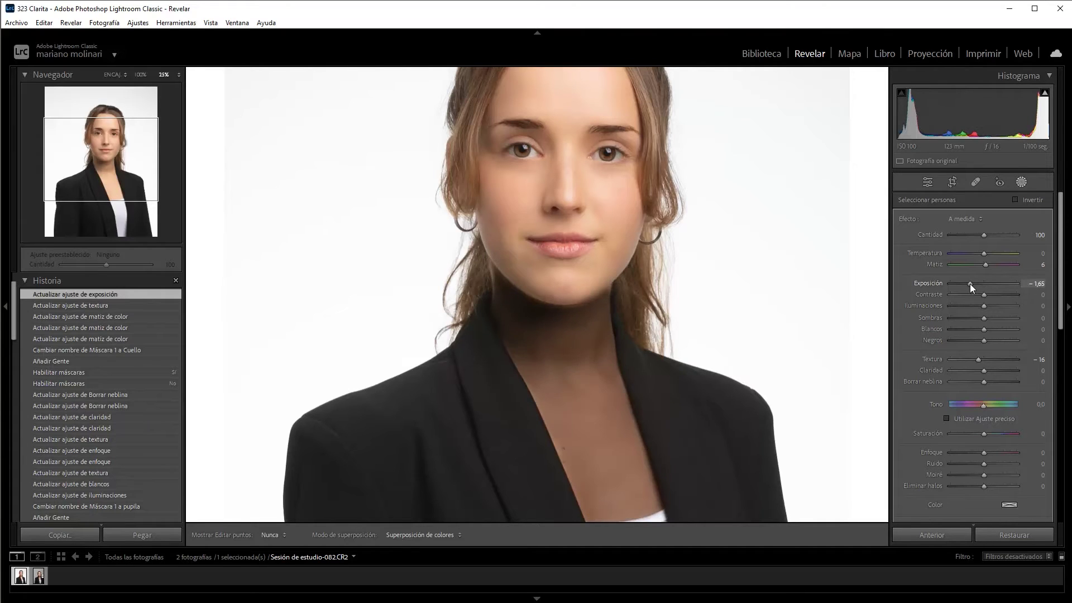
drag(967, 283, 982, 282)
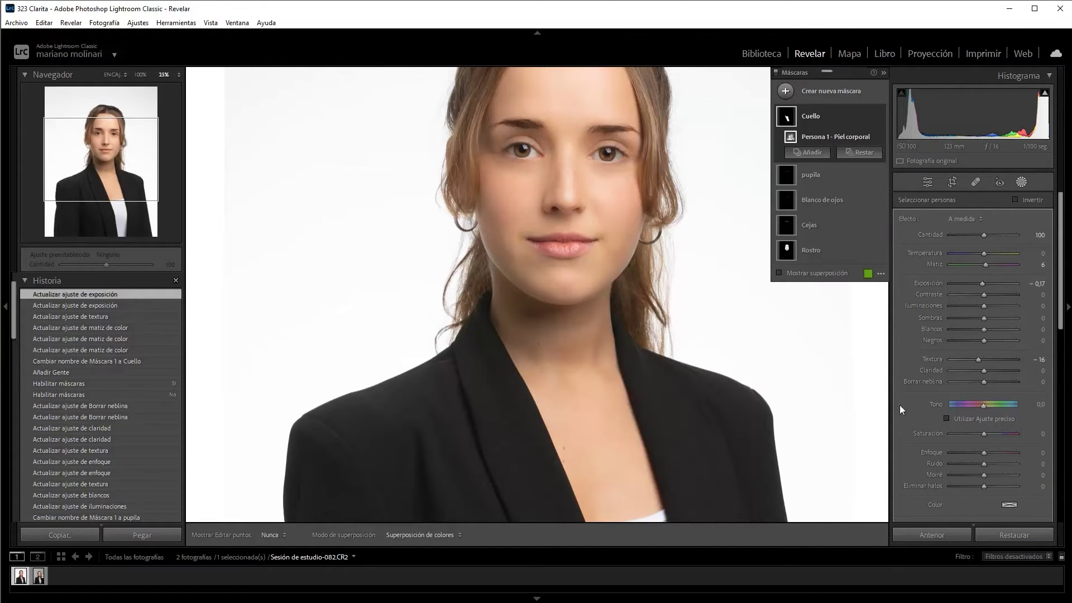
click(853, 434)
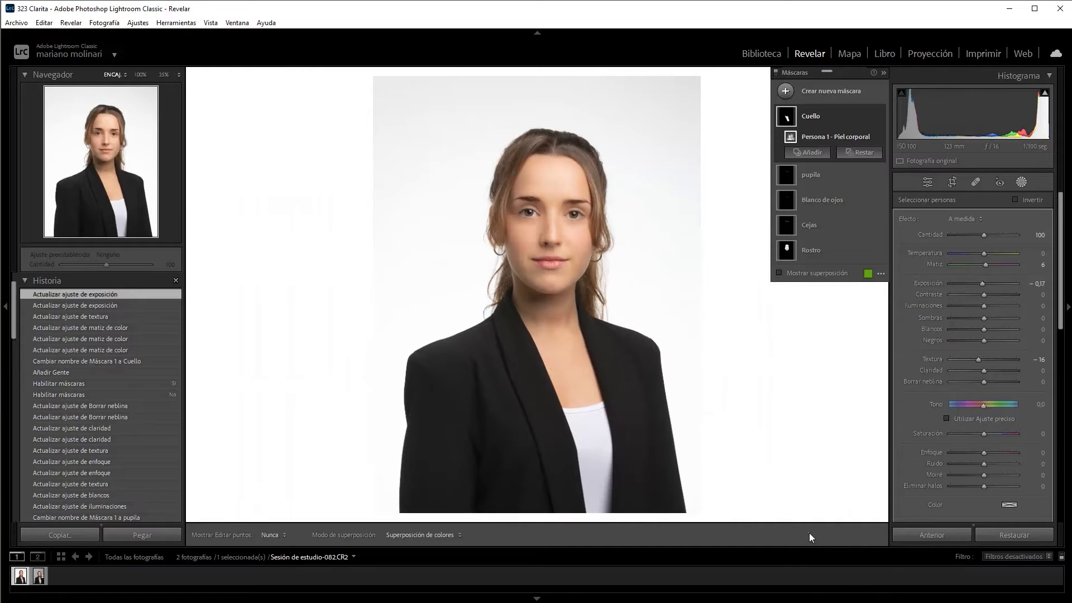
- Resize and reposition the 4 x 3 crop frame around the head and shoulders, then fine-tune it
key(r)
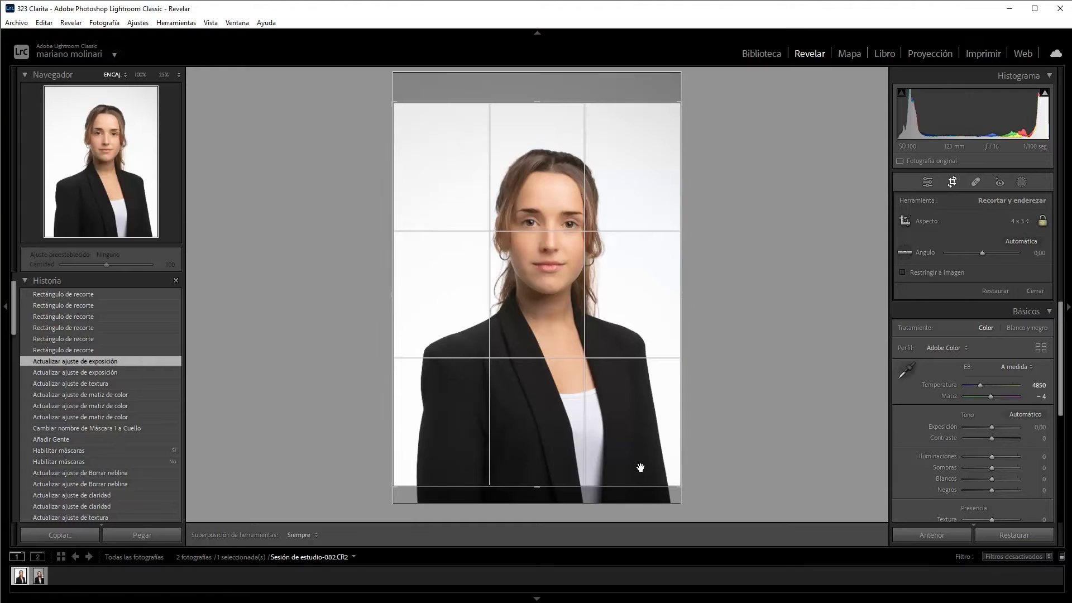
drag(679, 485, 655, 456)
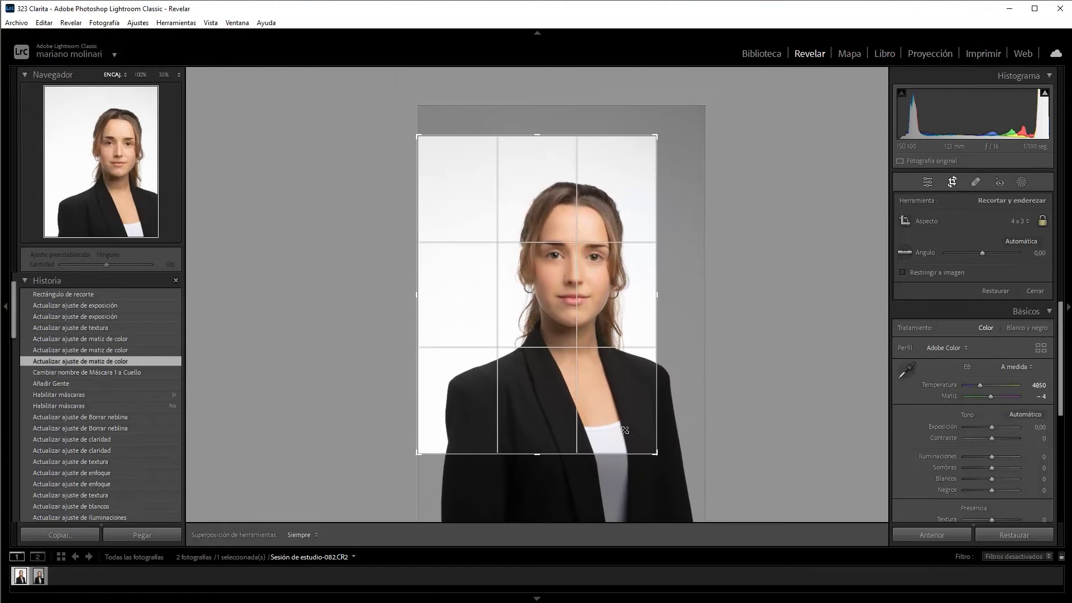
drag(605, 419, 578, 401)
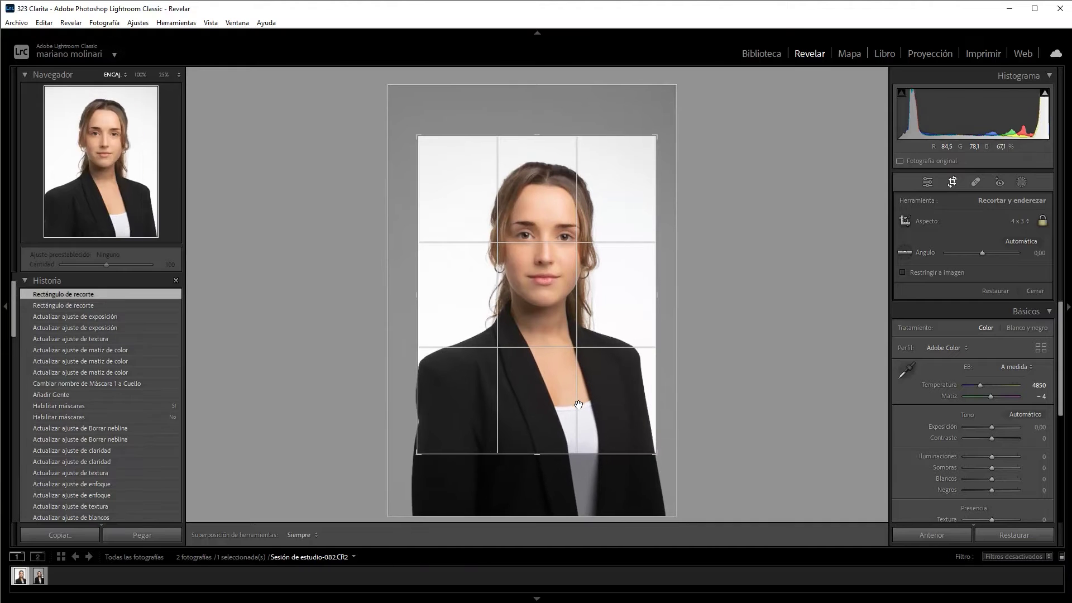
key(l)
drag(577, 400, 583, 386)
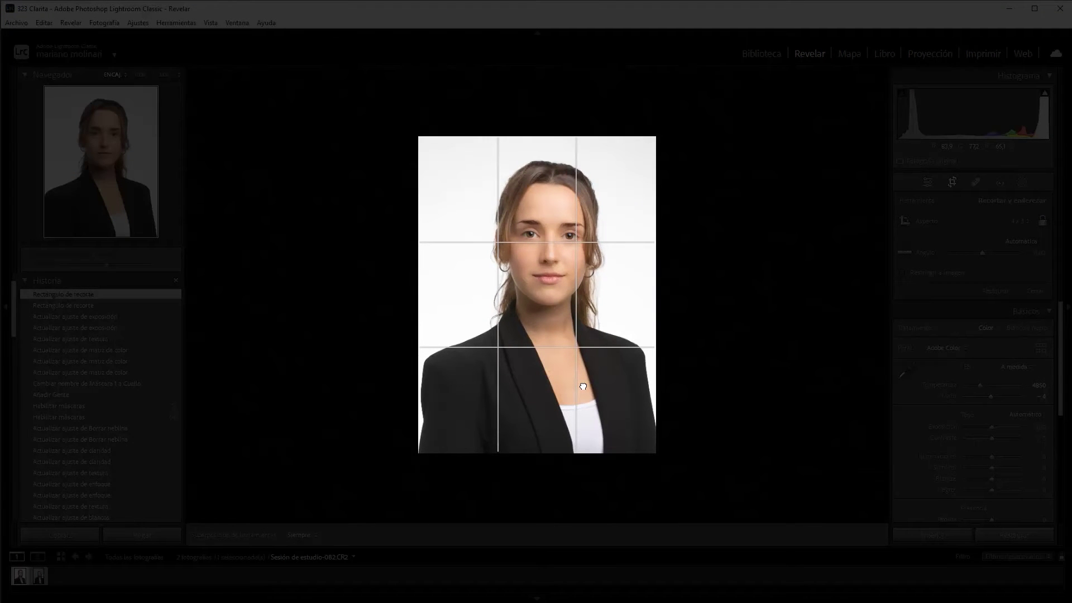
mouse_move(555, 453)
mouse_down()
mouse_move(556, 466)
mouse_move(553, 382)
mouse_up()
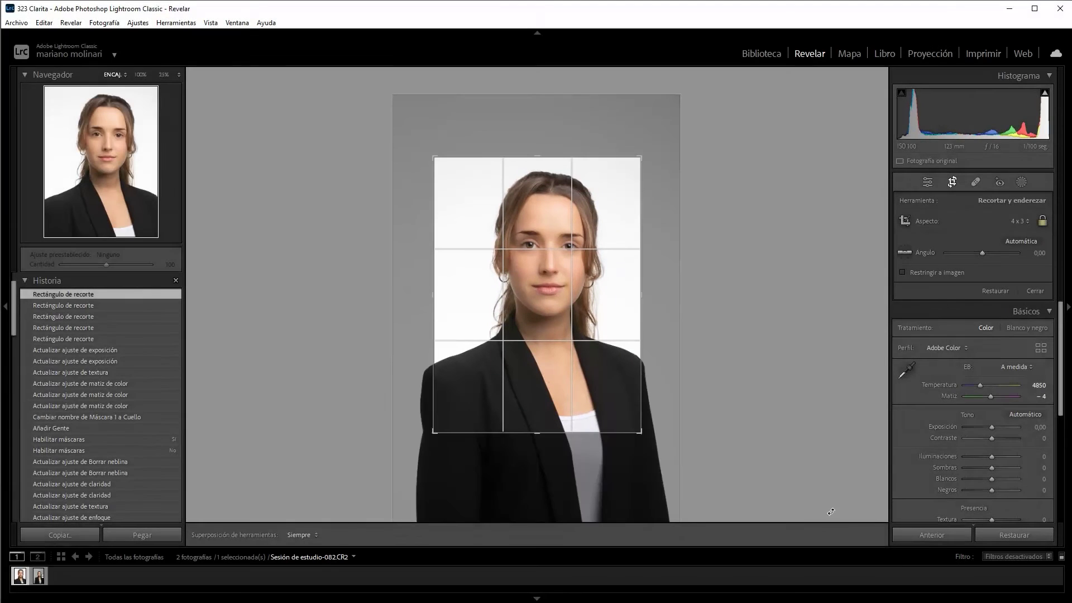
click(932, 534)
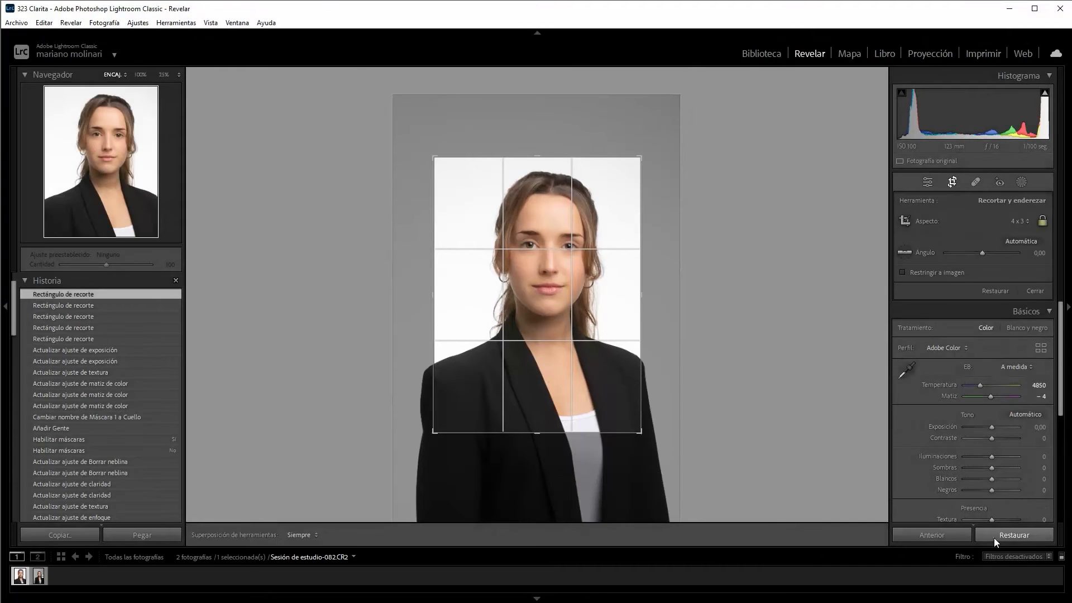
click(1036, 292)
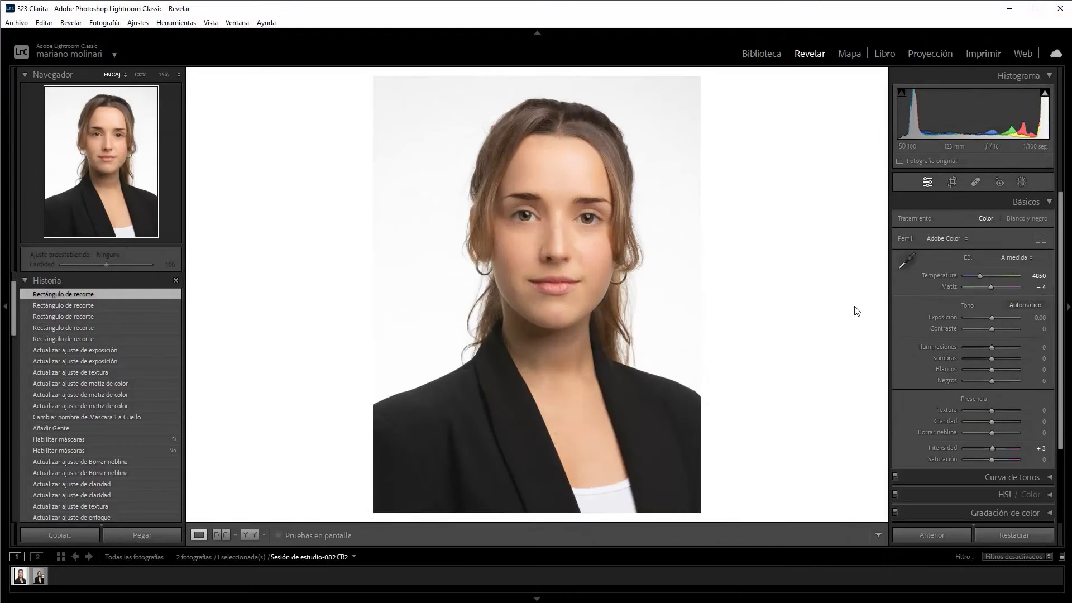
click(952, 182)
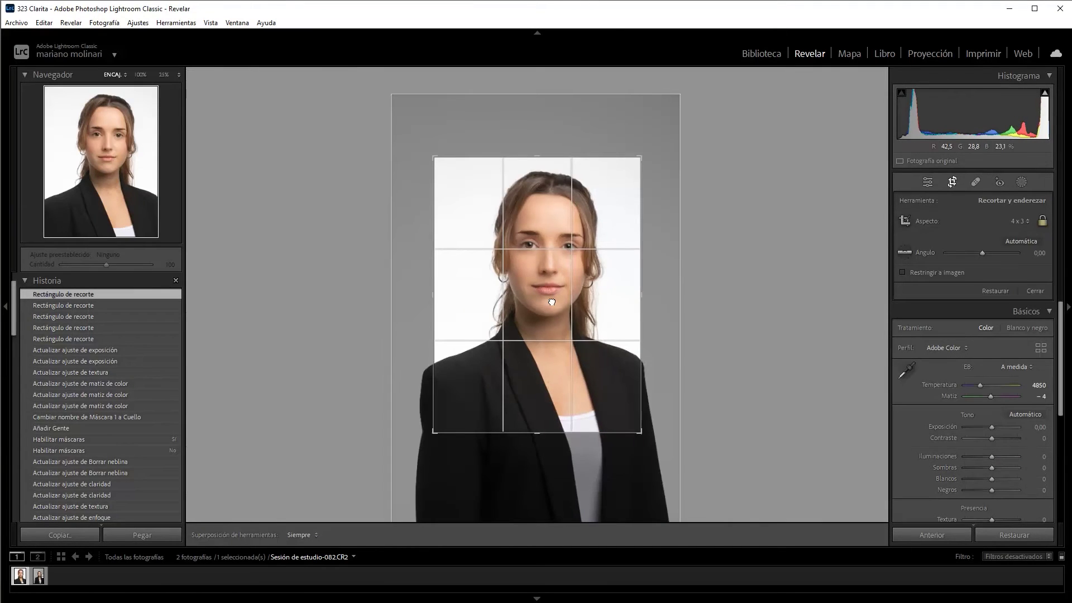
drag(551, 302, 547, 302)
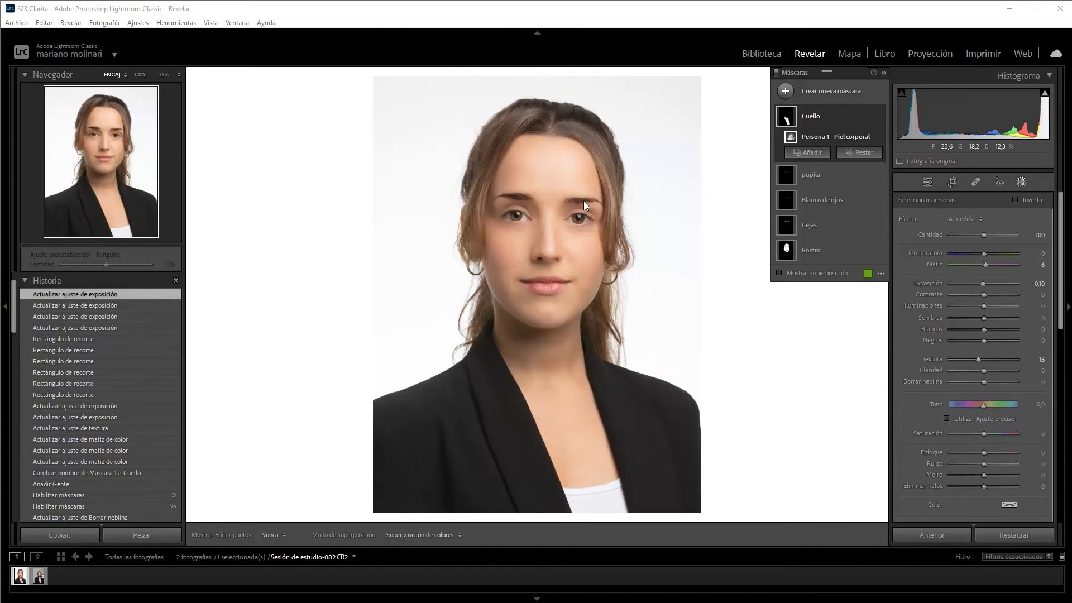
- Switch to the Healing tool and zoom to 100% over the facial skin
click(976, 182)
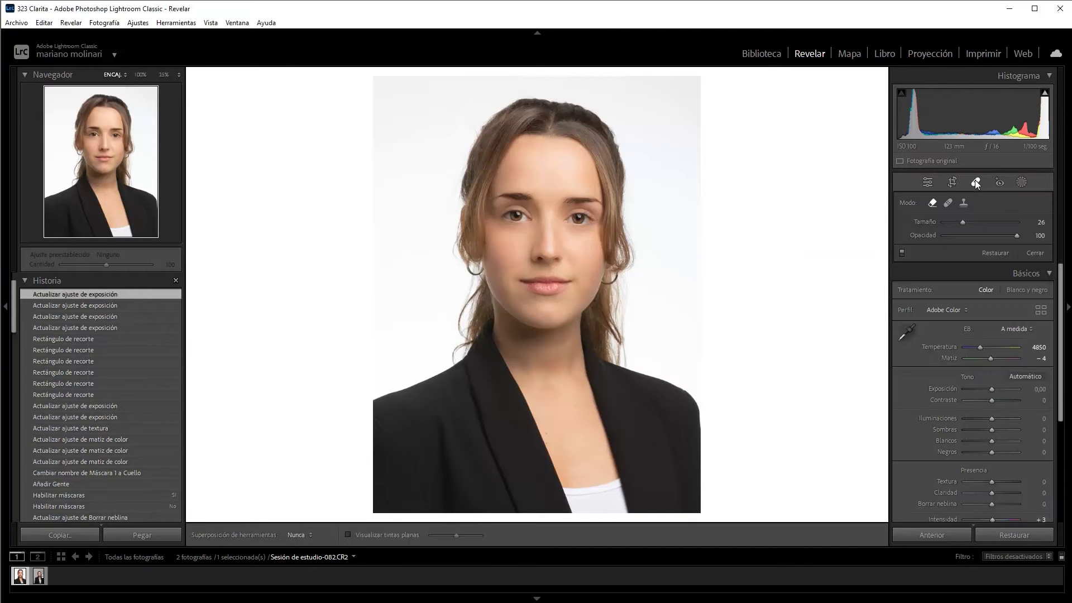
key(z)
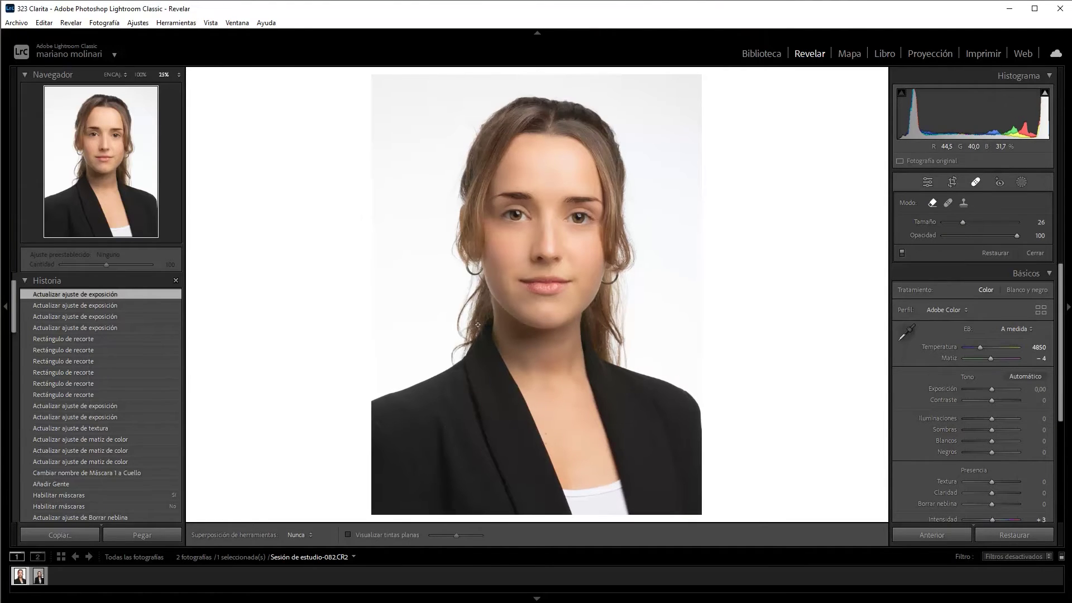
click(140, 74)
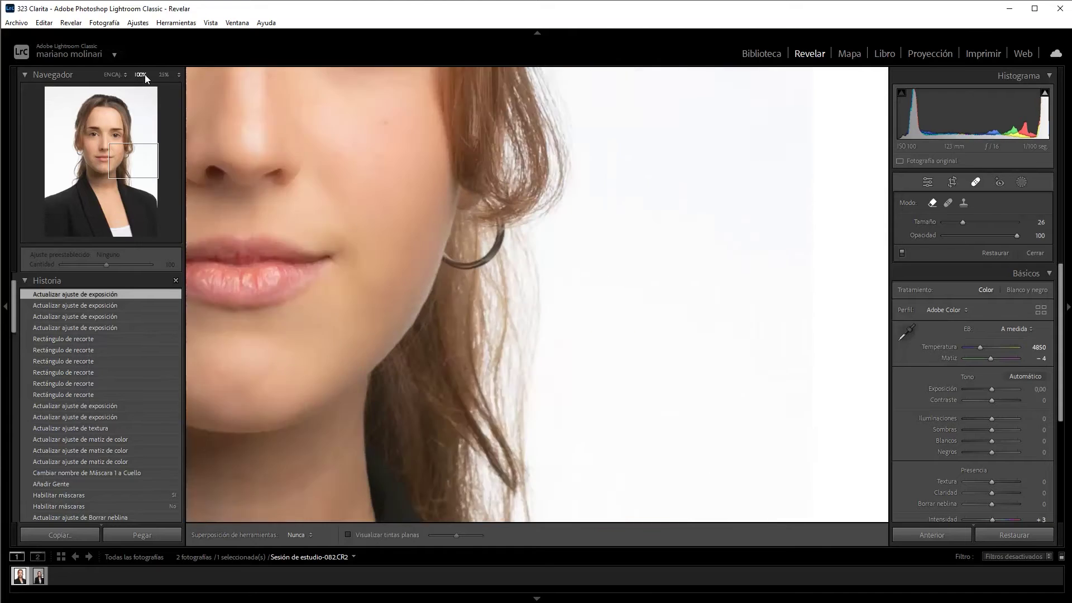
mouse_move(383, 316)
mouse_down()
mouse_move(763, 267)
mouse_move(696, 292)
mouse_move(732, 89)
mouse_move(660, 414)
mouse_move(567, 280)
mouse_move(591, 395)
mouse_move(572, 443)
mouse_up()
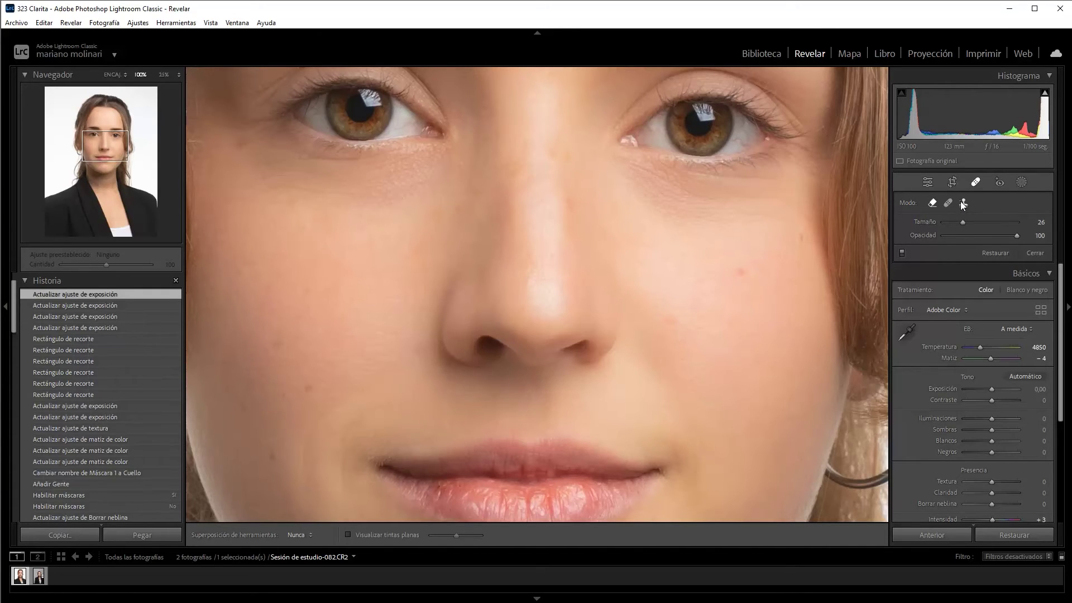
- In Content-Aware Remove mode, heal three cheek spots and one beside the nostril
click(933, 203)
click(739, 272)
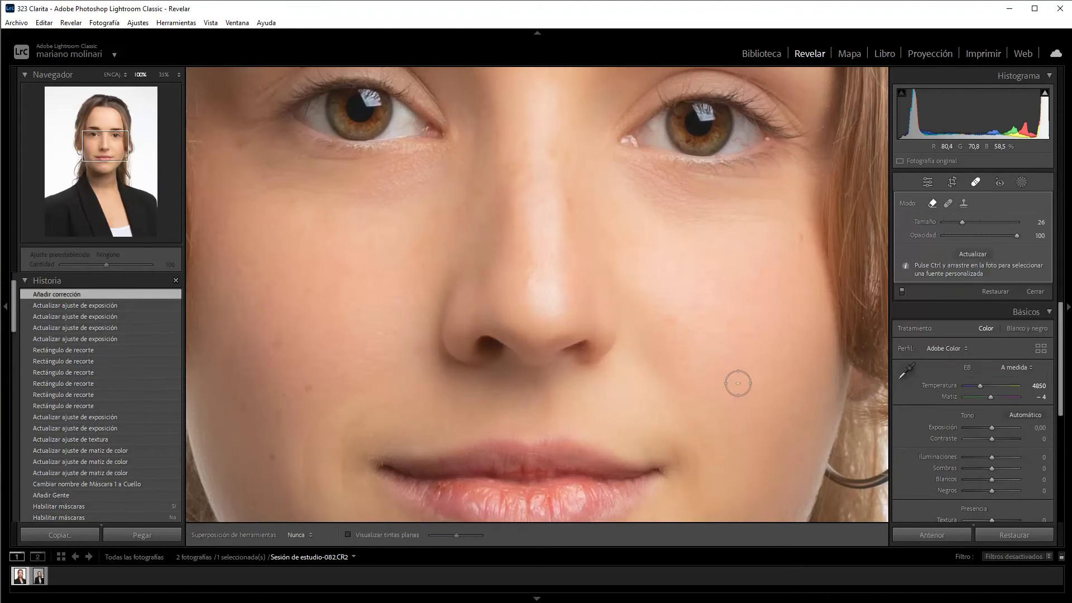
click(309, 389)
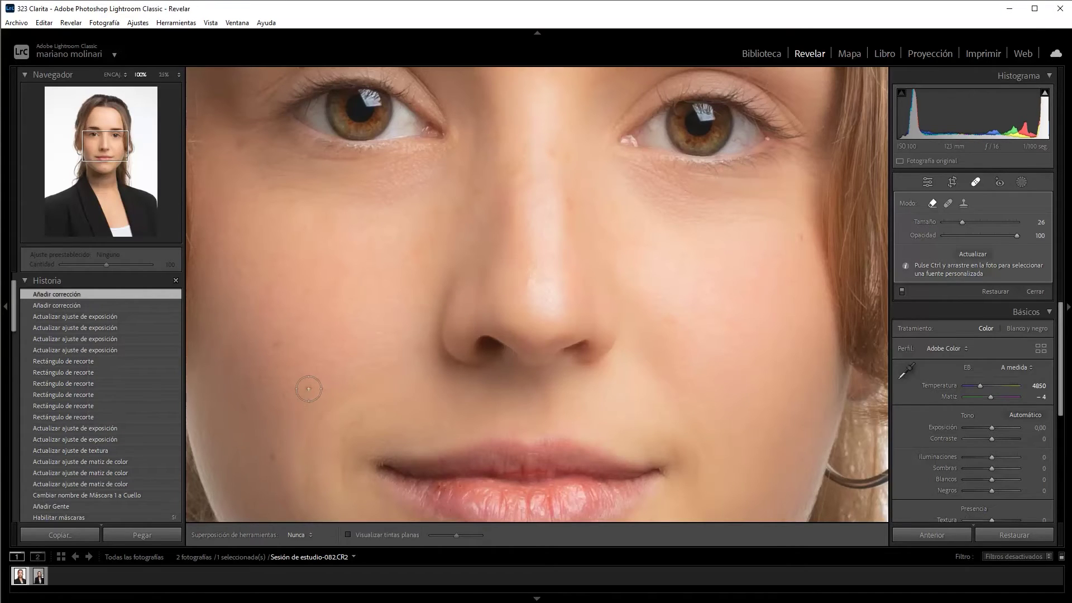
click(276, 346)
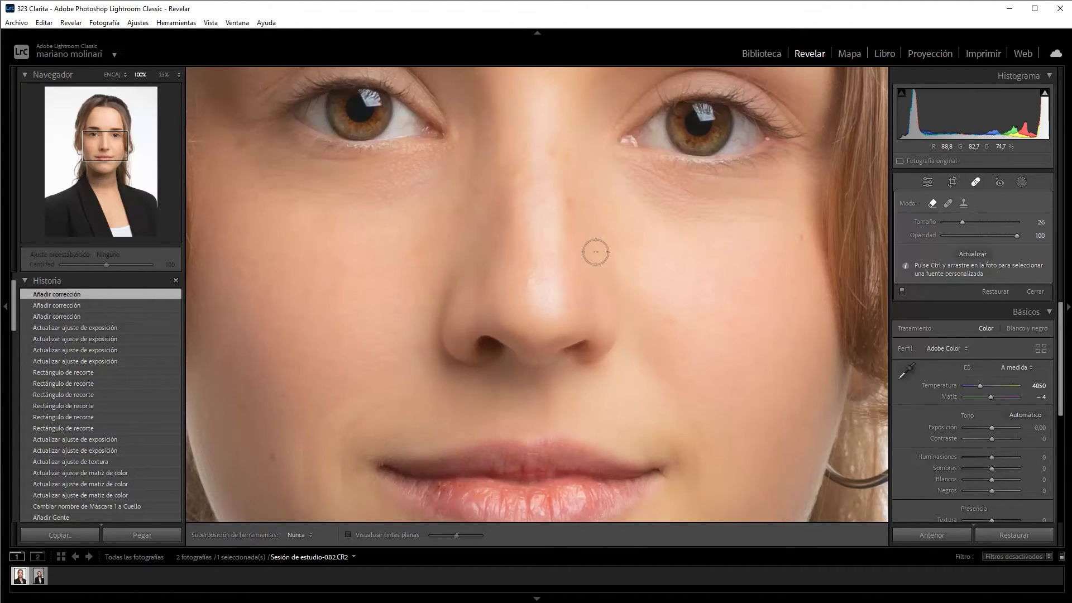
click(571, 209)
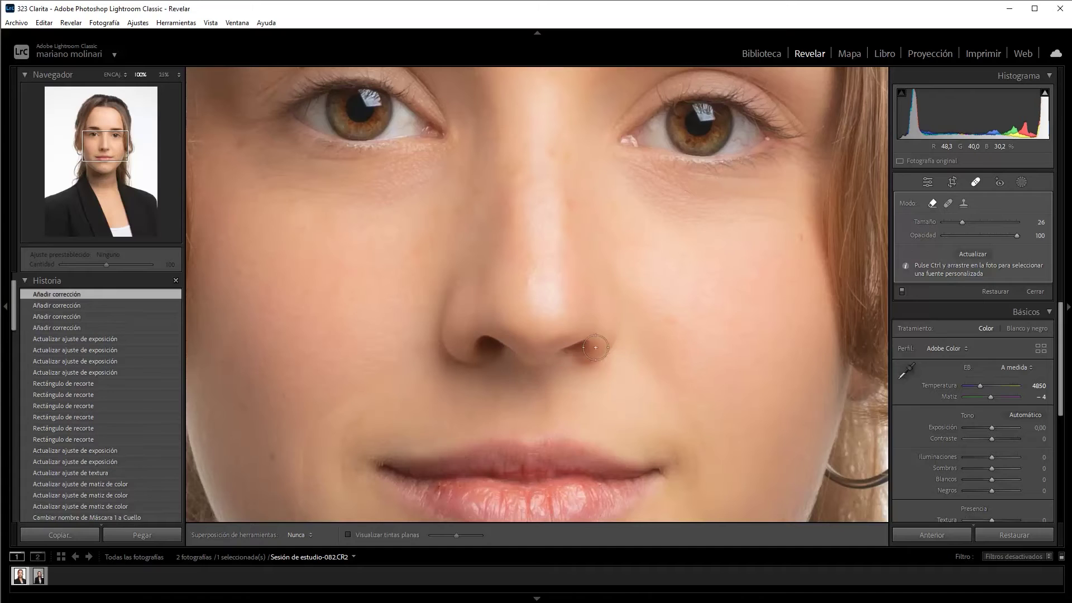
- Heal four dark spots on the neck
drag(496, 414, 617, 231)
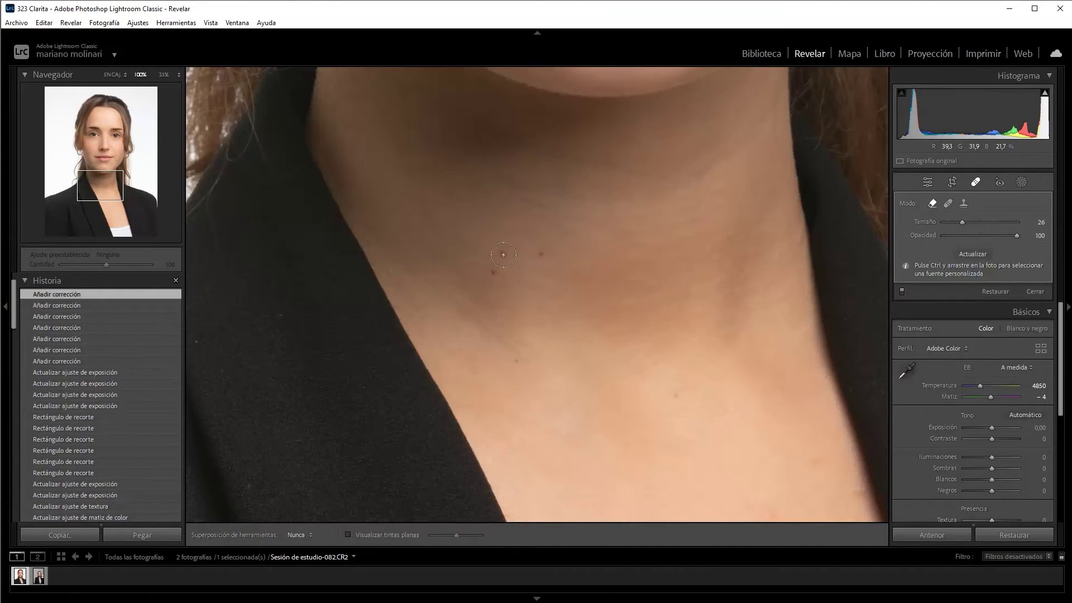
click(540, 254)
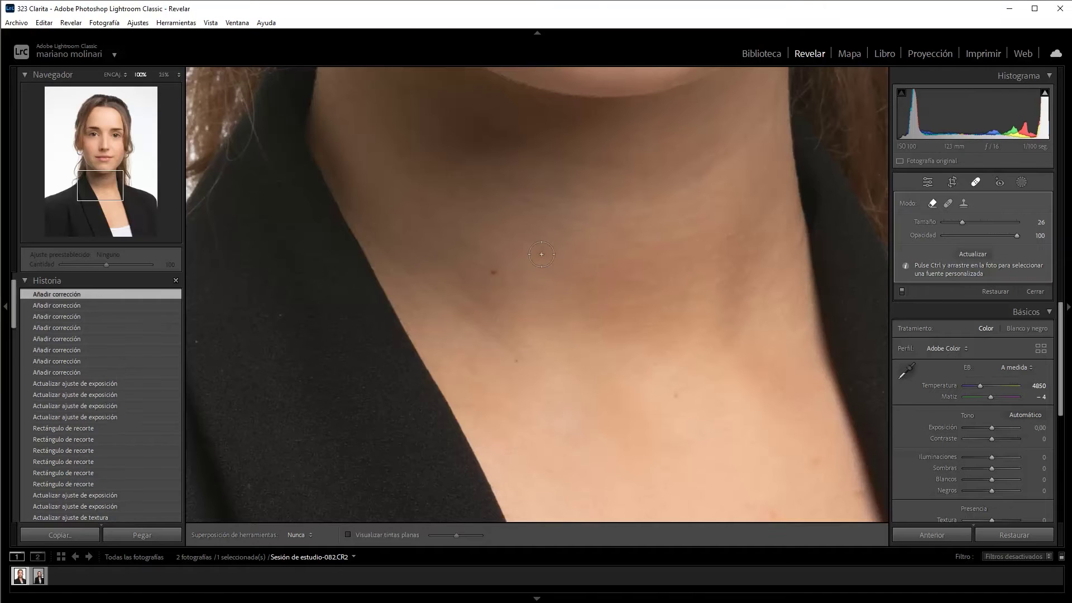
click(494, 272)
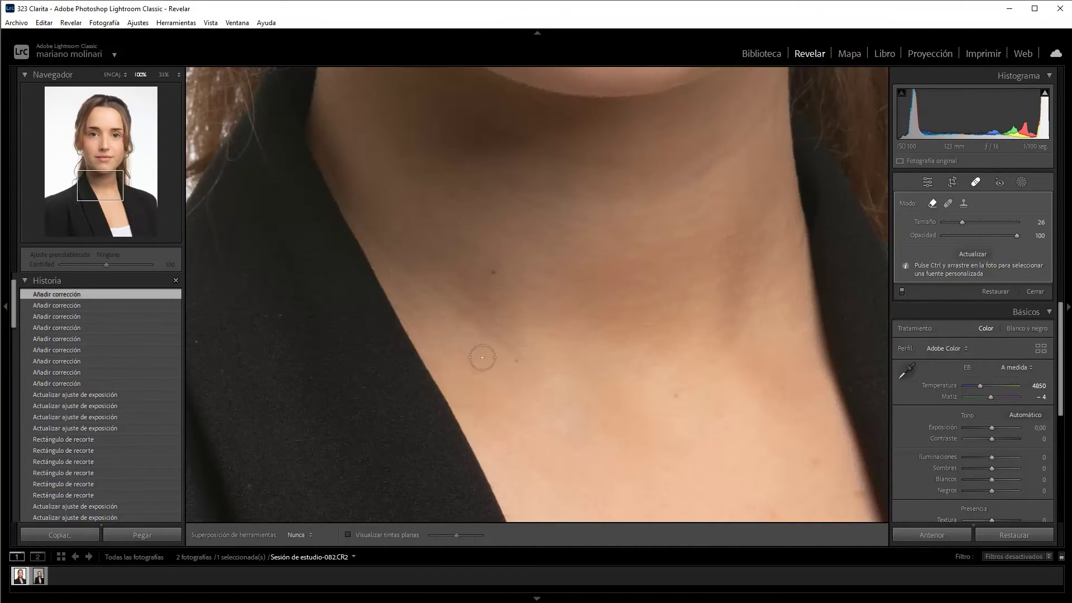
click(518, 362)
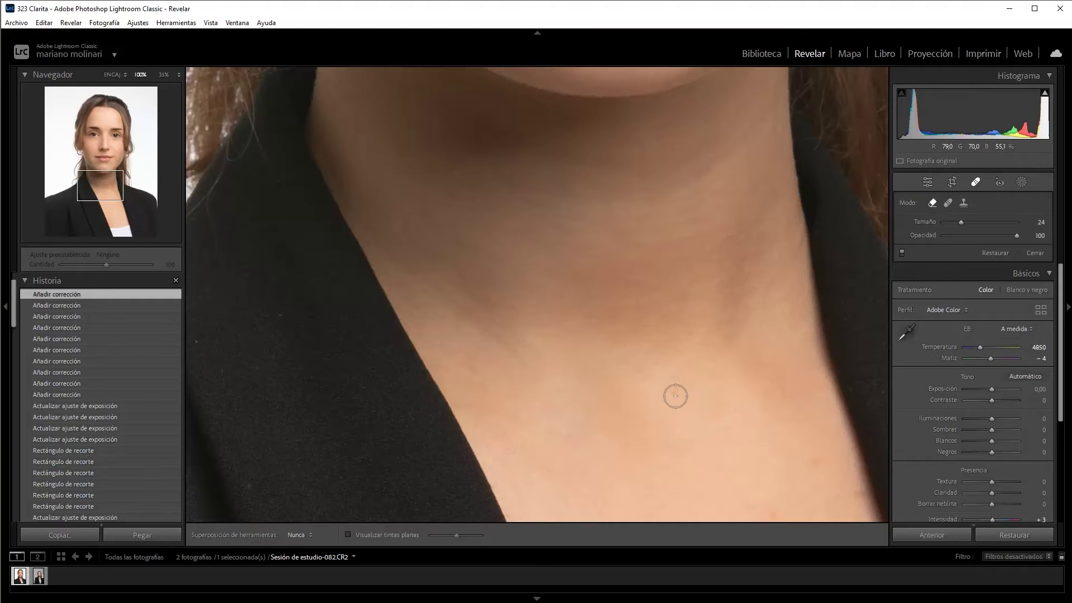
click(694, 421)
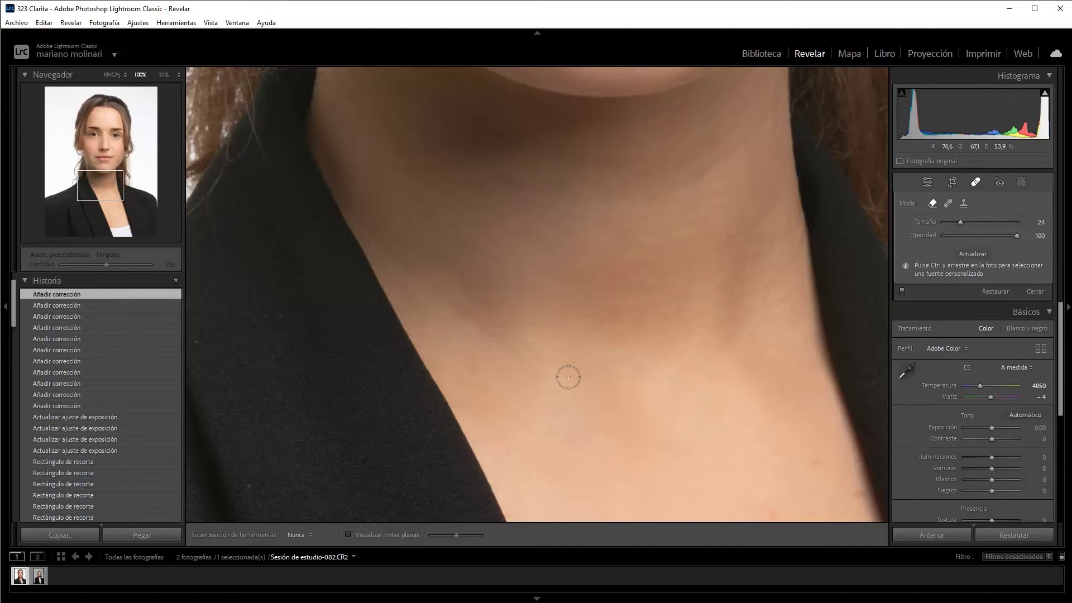
- Pan up to the forehead and heal the blemish between the eyebrows
drag(632, 277, 608, 531)
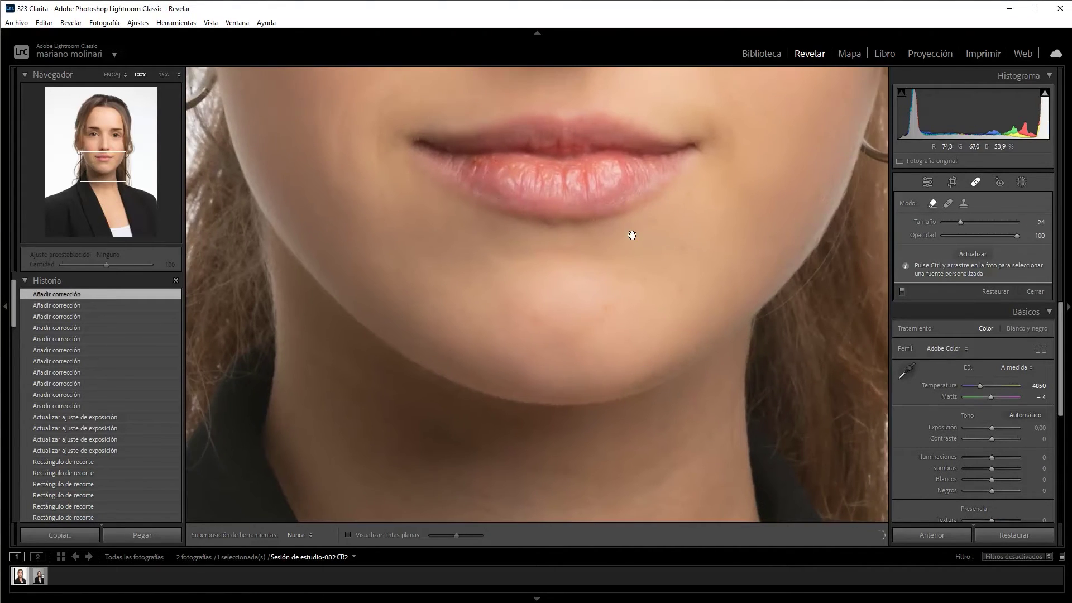
drag(632, 235, 651, 297)
drag(650, 257, 646, 411)
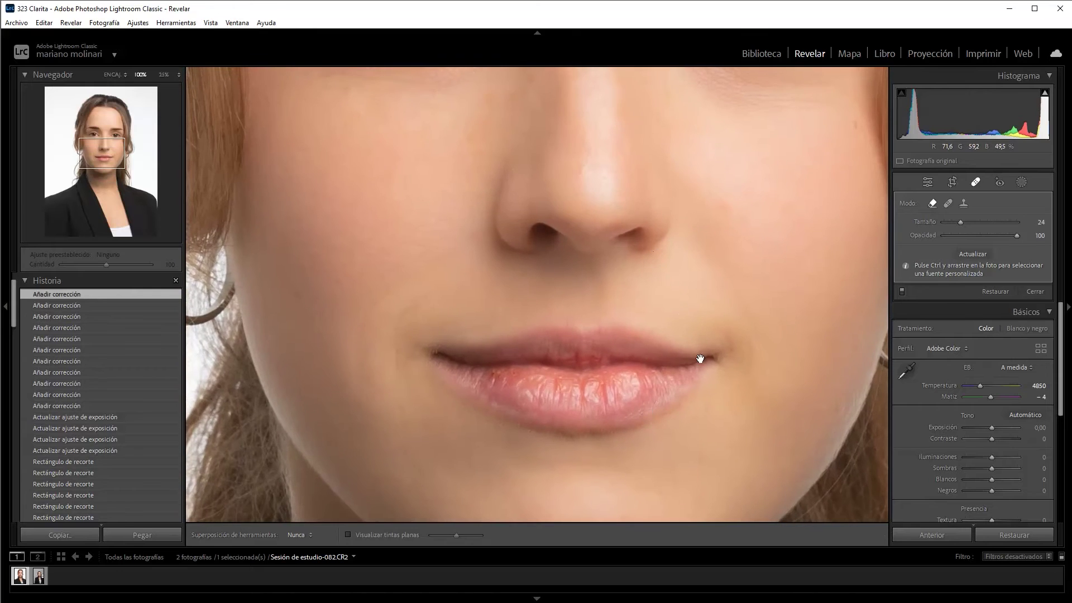
drag(695, 223, 692, 383)
drag(640, 265, 531, 354)
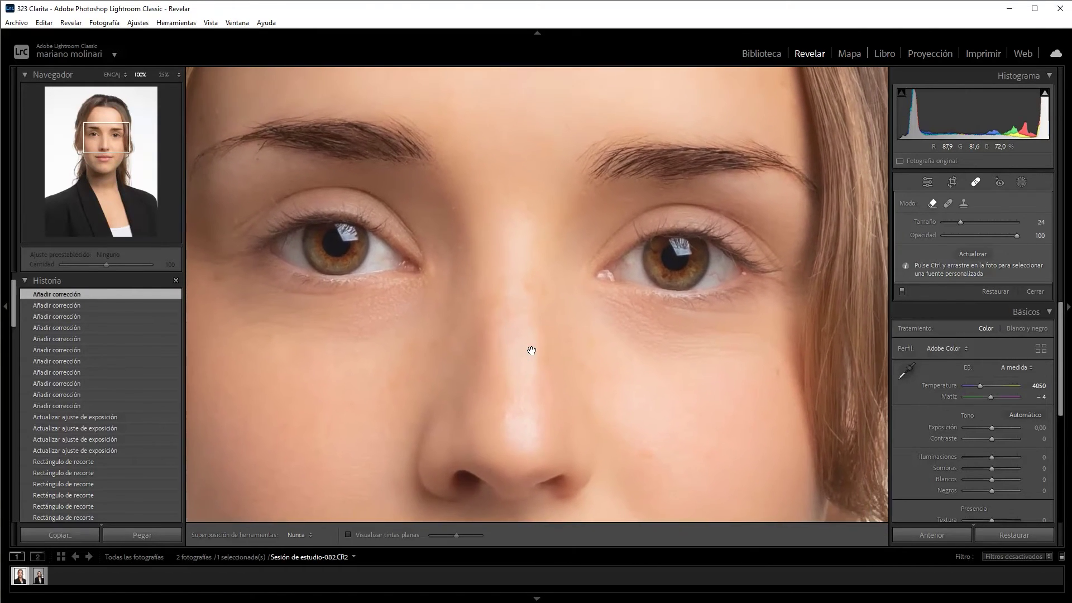
mouse_move(529, 227)
mouse_down()
mouse_move(576, 342)
mouse_move(582, 448)
mouse_up()
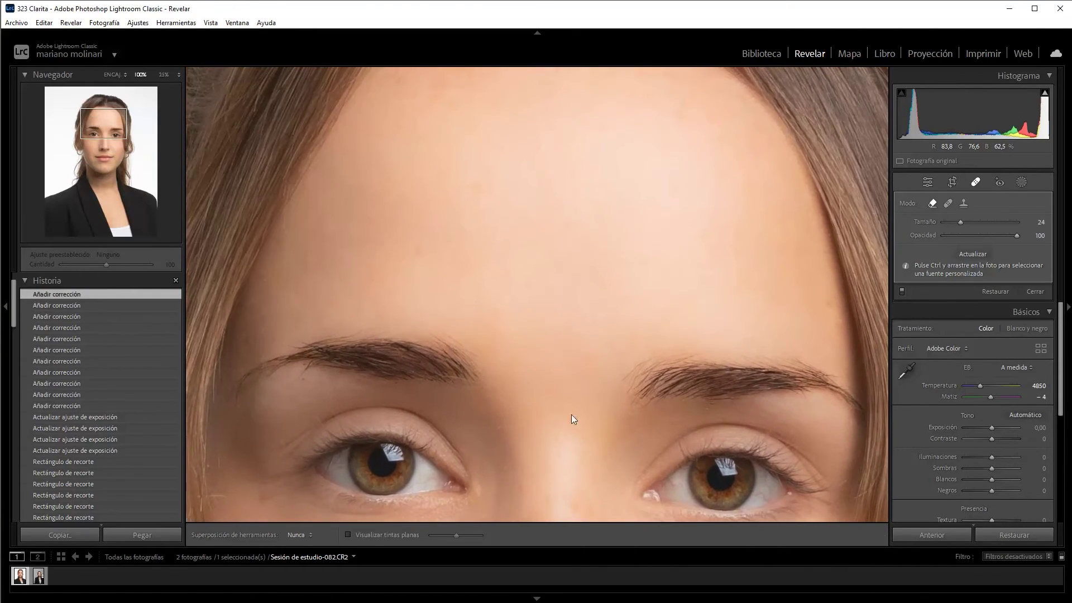
click(416, 253)
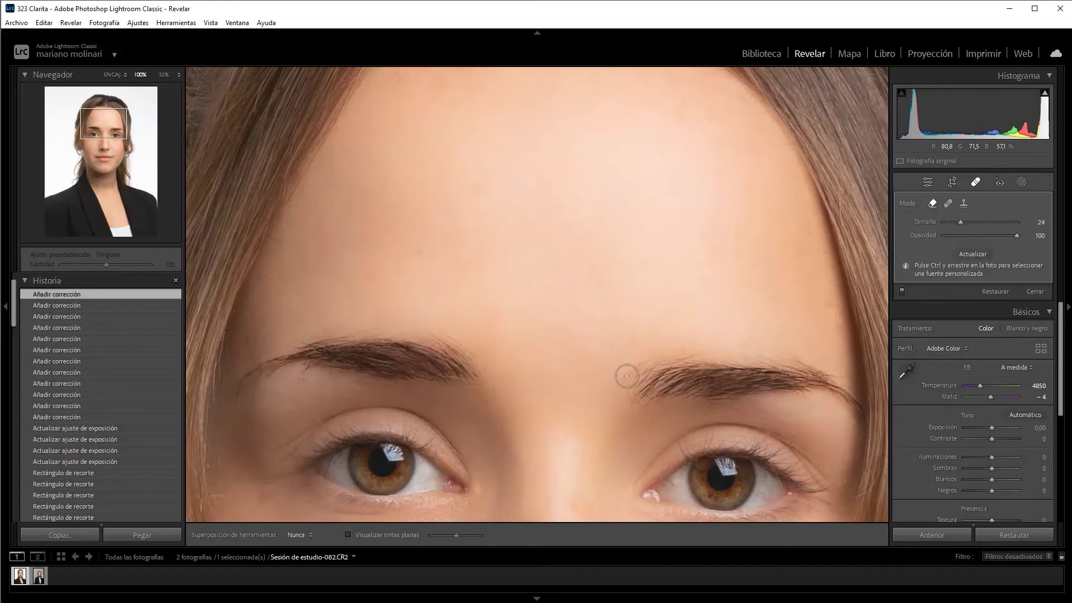
- Paint out a blemish under the left eye, then revert that correction
scroll(617, 158, down, 2)
scroll(560, 188, down, 3)
drag(560, 193, 603, 166)
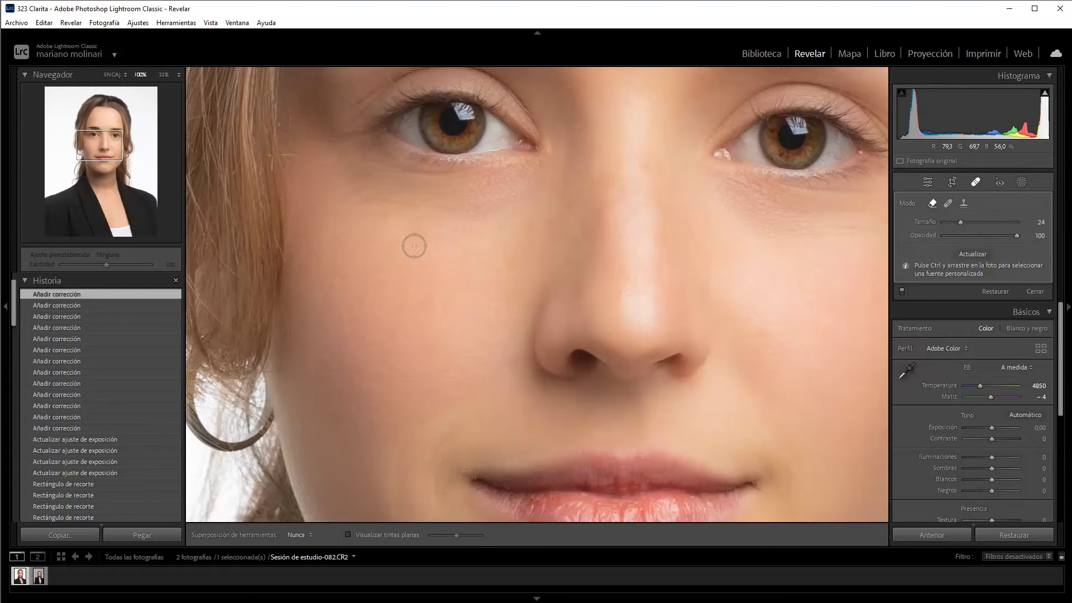
scroll(414, 241, down, 3)
drag(471, 208, 359, 204)
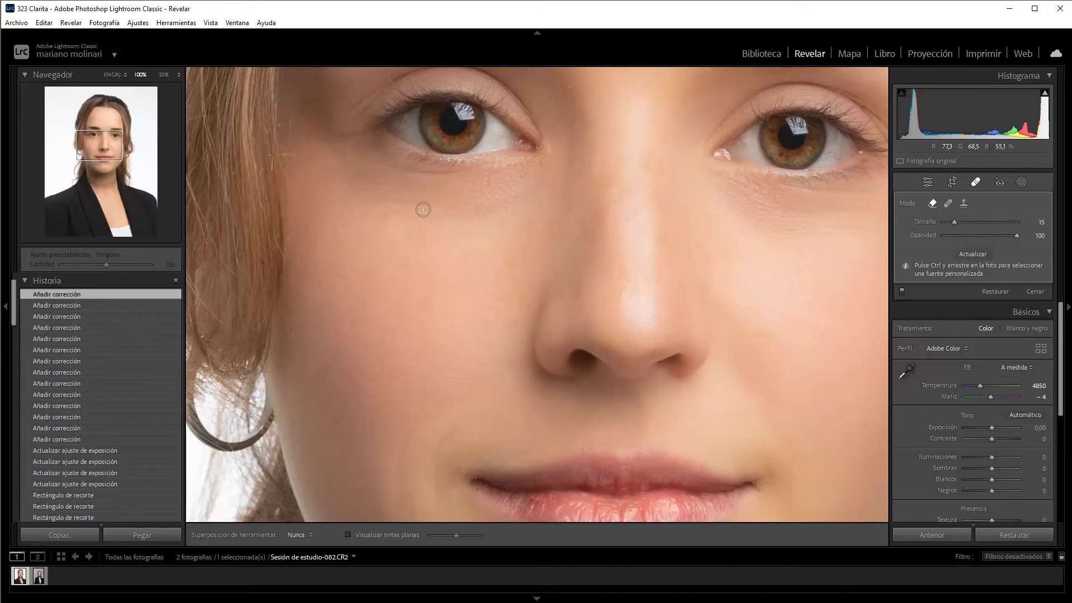
click(138, 305)
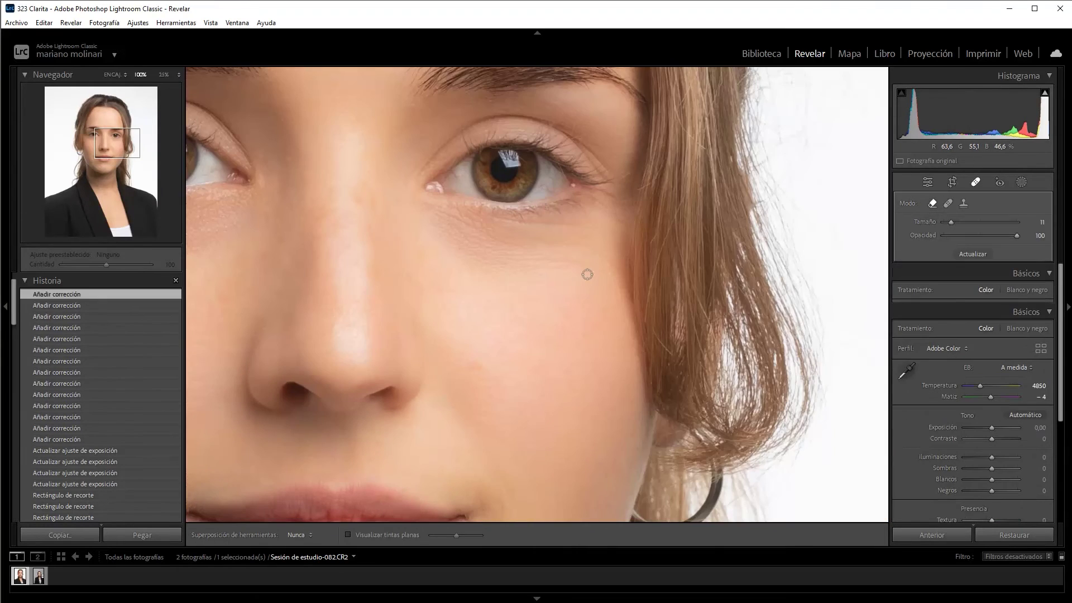
- Heal spots beside the nose and near the eyes, then show the whole portrait
click(587, 274)
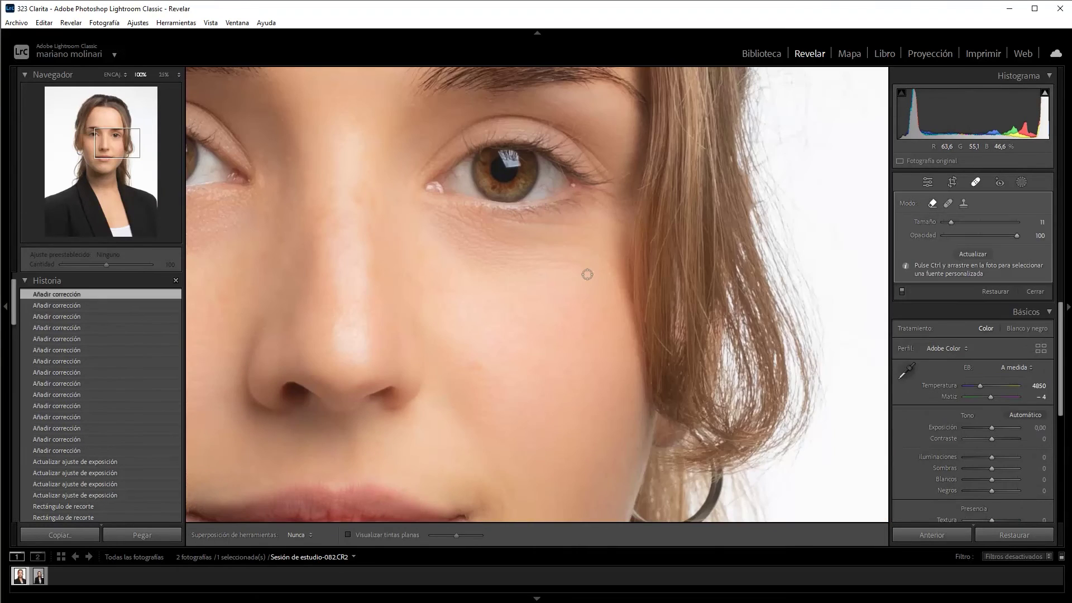
click(550, 192)
drag(524, 278, 703, 280)
click(585, 232)
key(z)
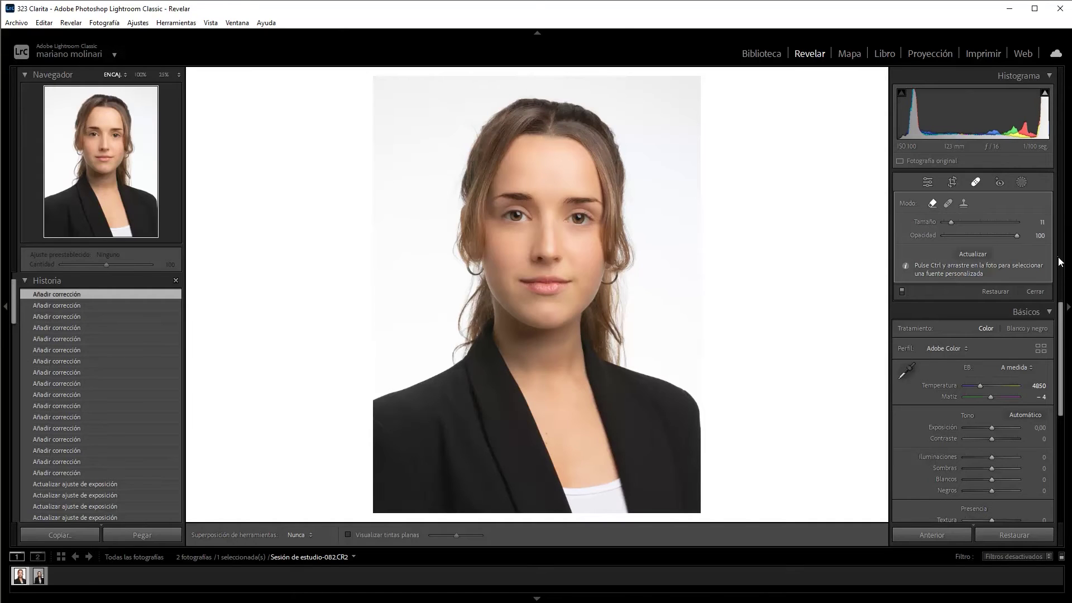
- Create a Select Background mask and inspect its edge near the earring at 100%
click(1022, 182)
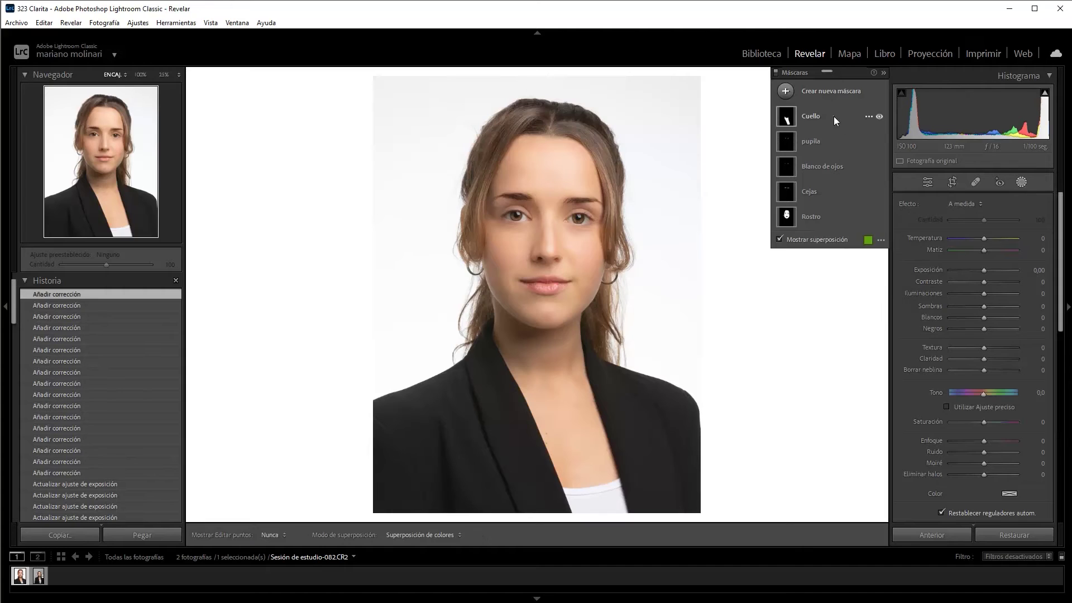
click(835, 92)
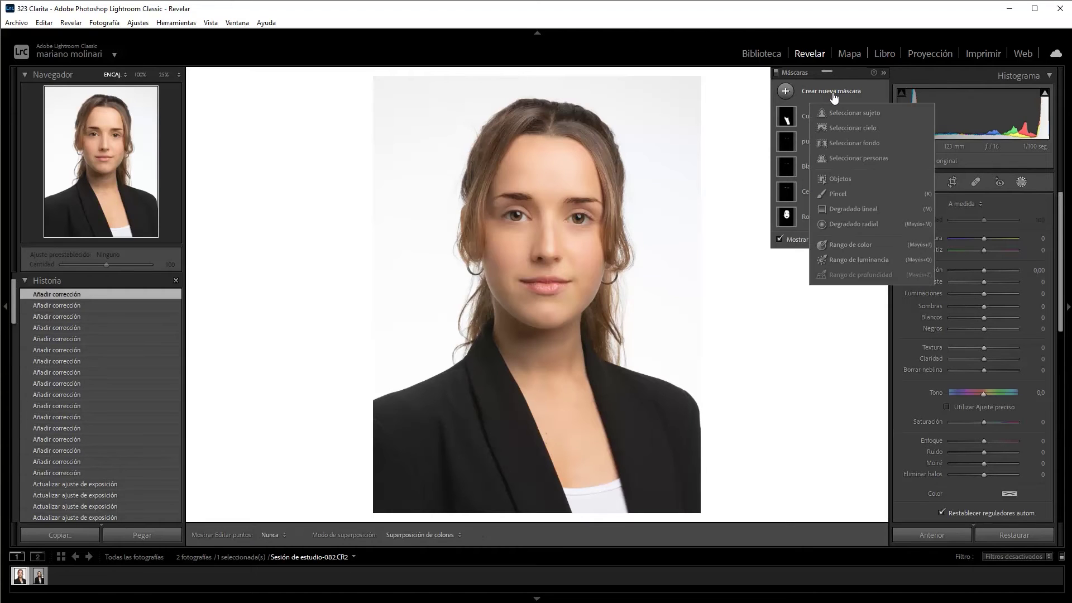
click(857, 142)
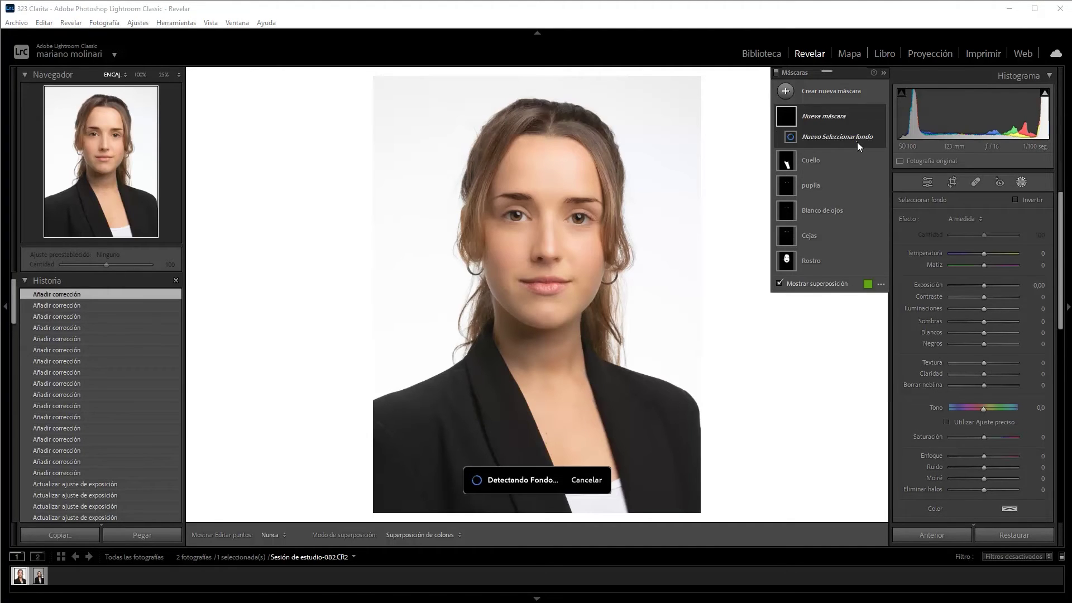
click(563, 253)
drag(637, 388, 248, 118)
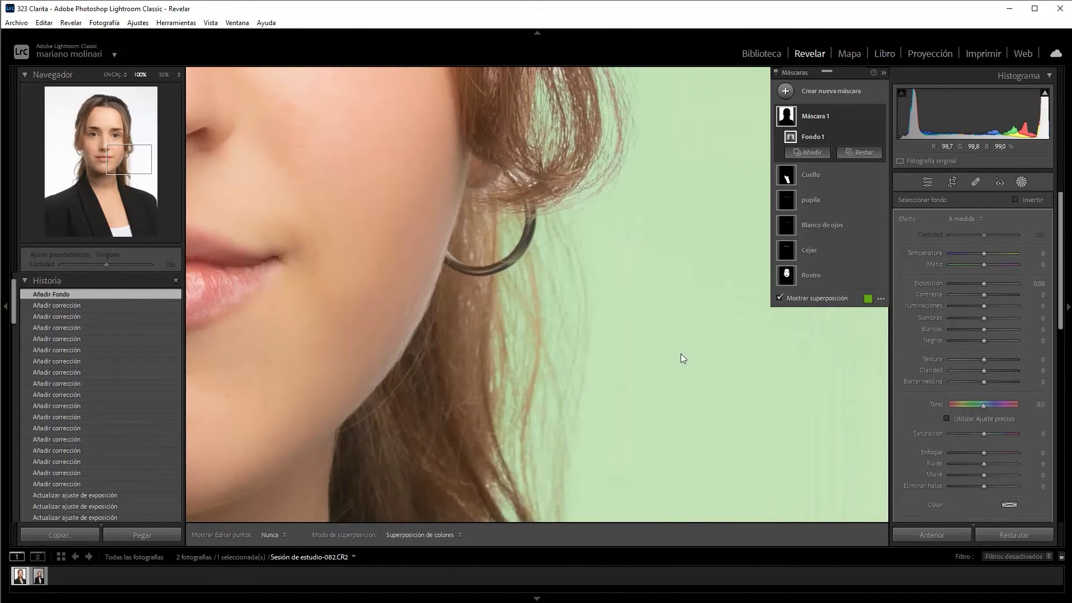
click(681, 353)
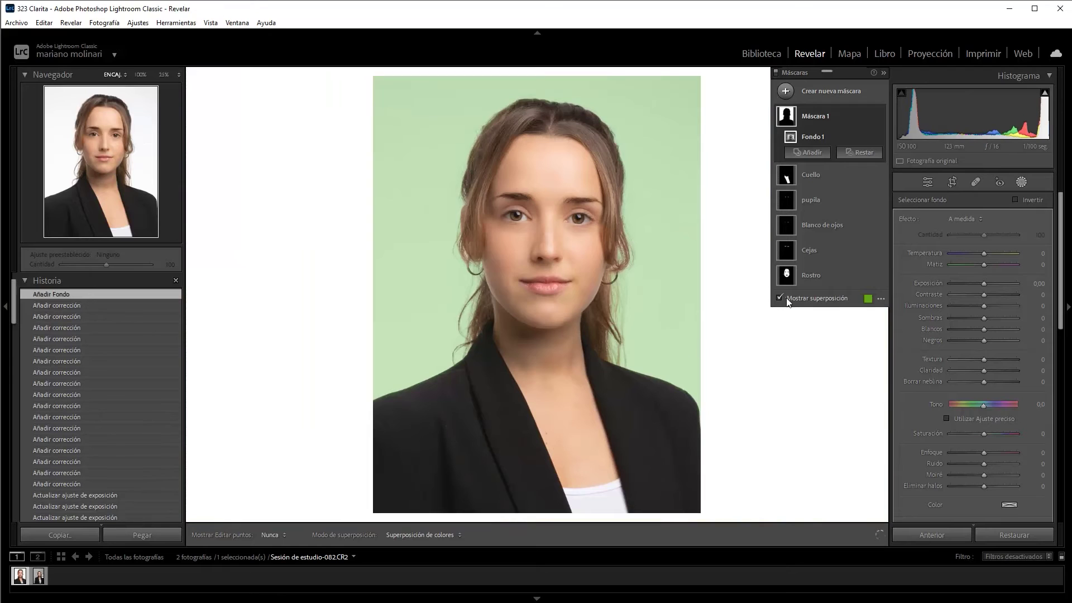
click(872, 156)
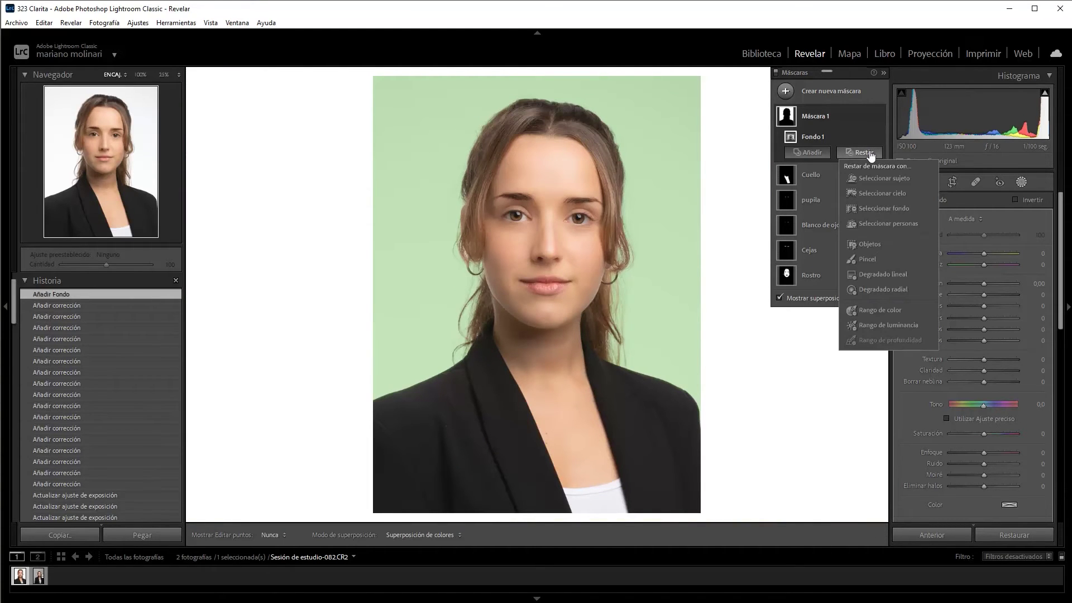
- Subtract a linear gradient from the background mask so it covers only the upper area
click(887, 275)
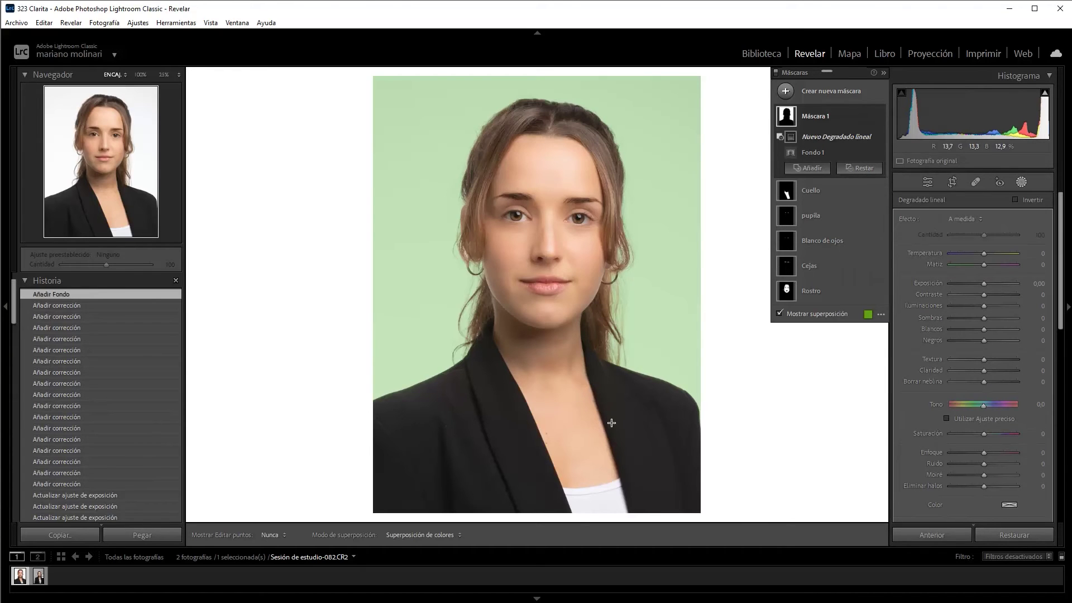
drag(608, 433, 610, 179)
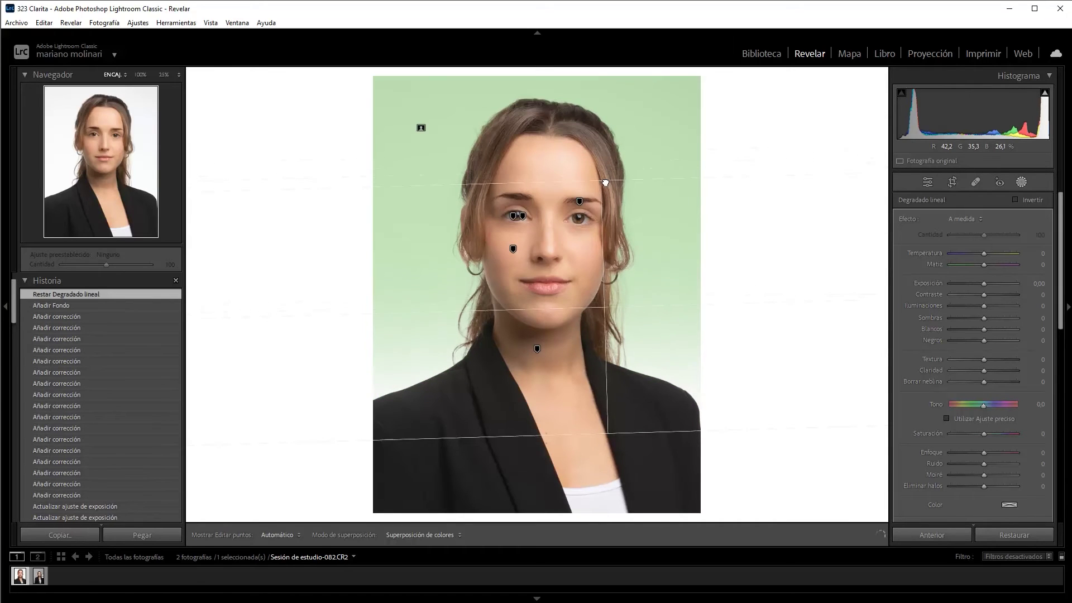
drag(608, 434, 610, 400)
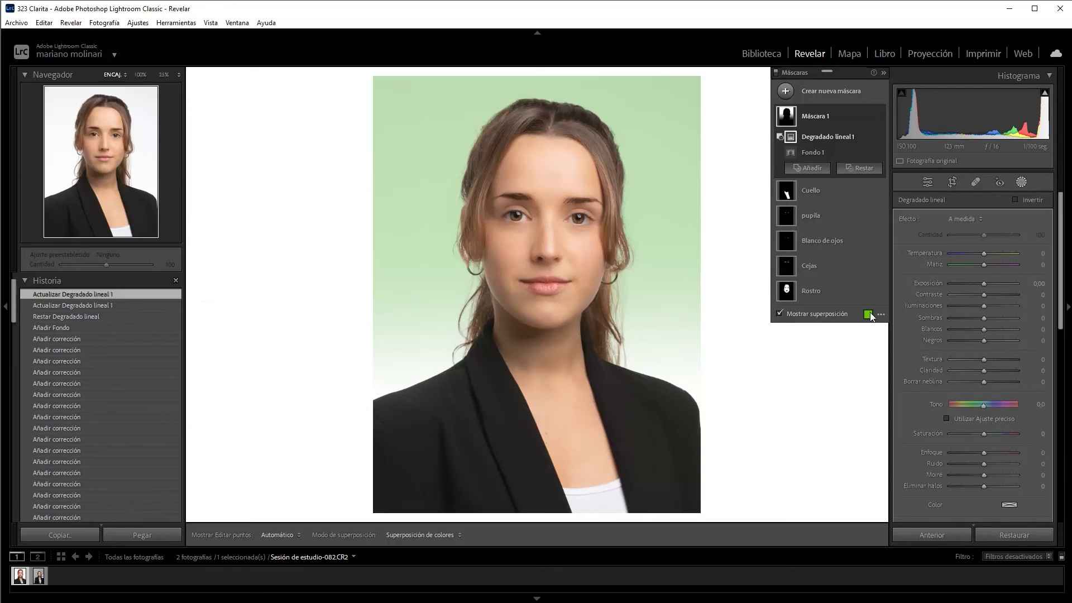
- Make the mask overlay magenta, hide it, and lower the mask's highlights to -78
click(868, 315)
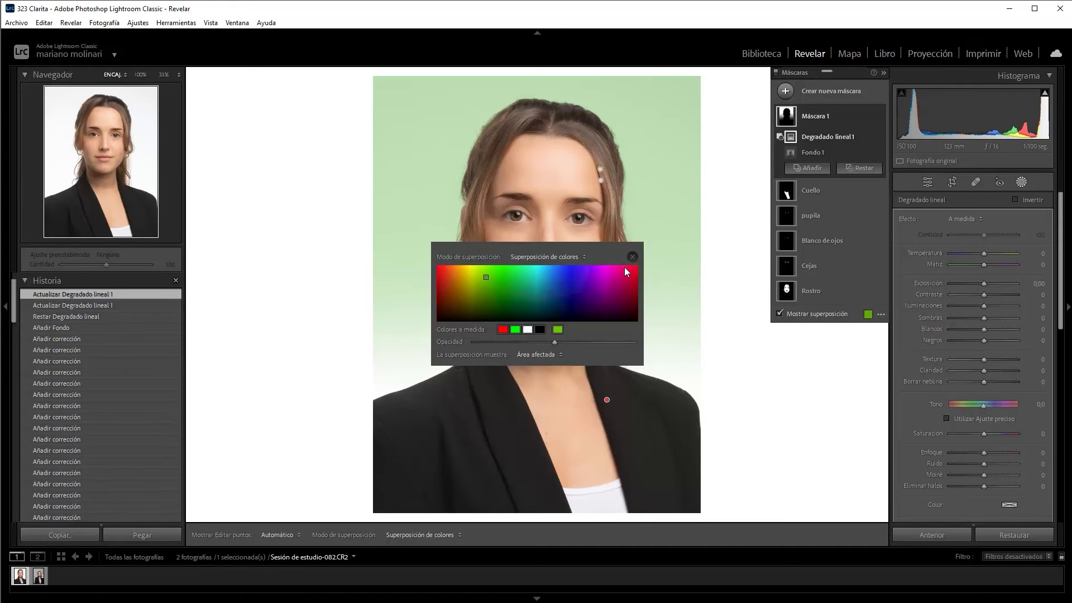
click(608, 280)
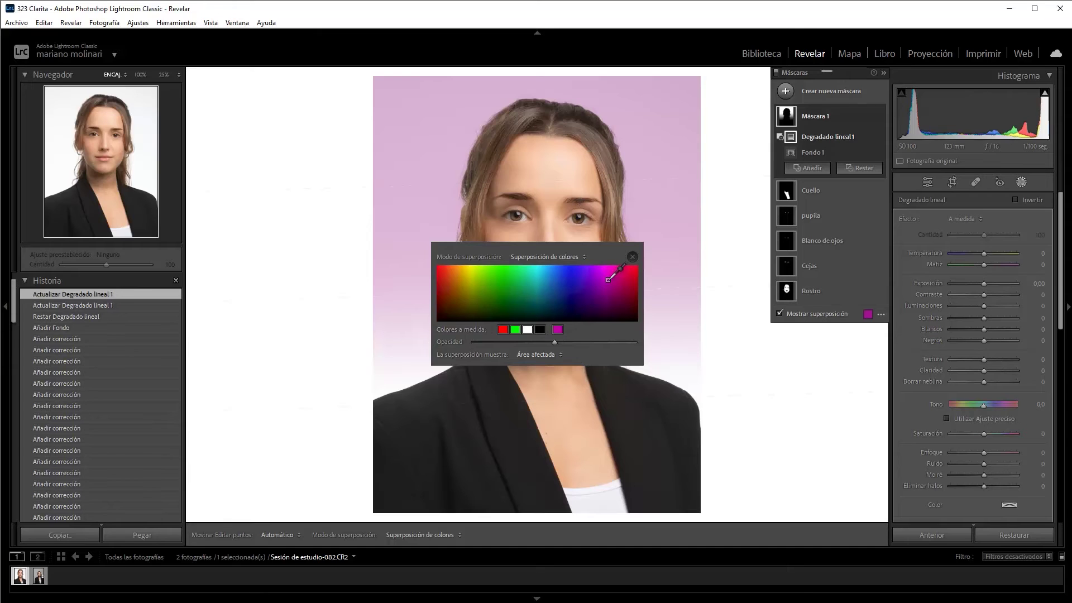
drag(613, 256, 284, 396)
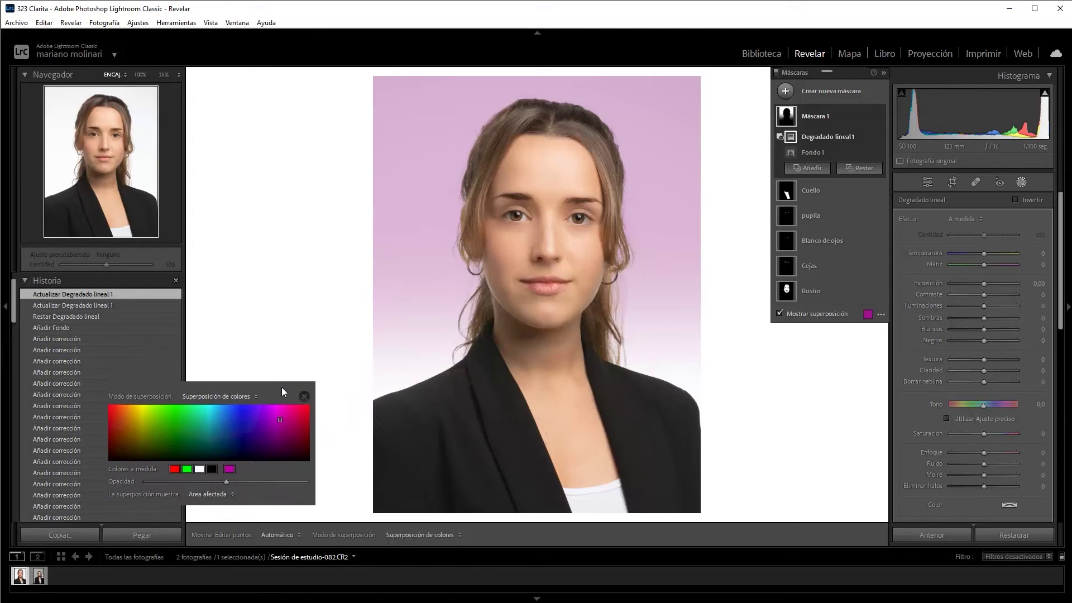
click(780, 314)
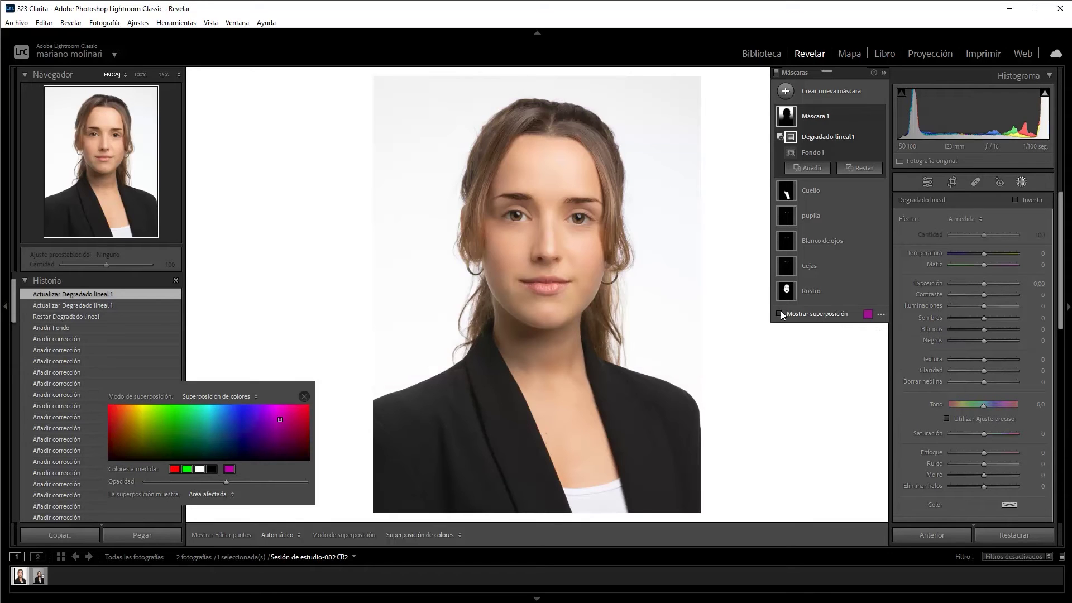
mouse_move(786, 116)
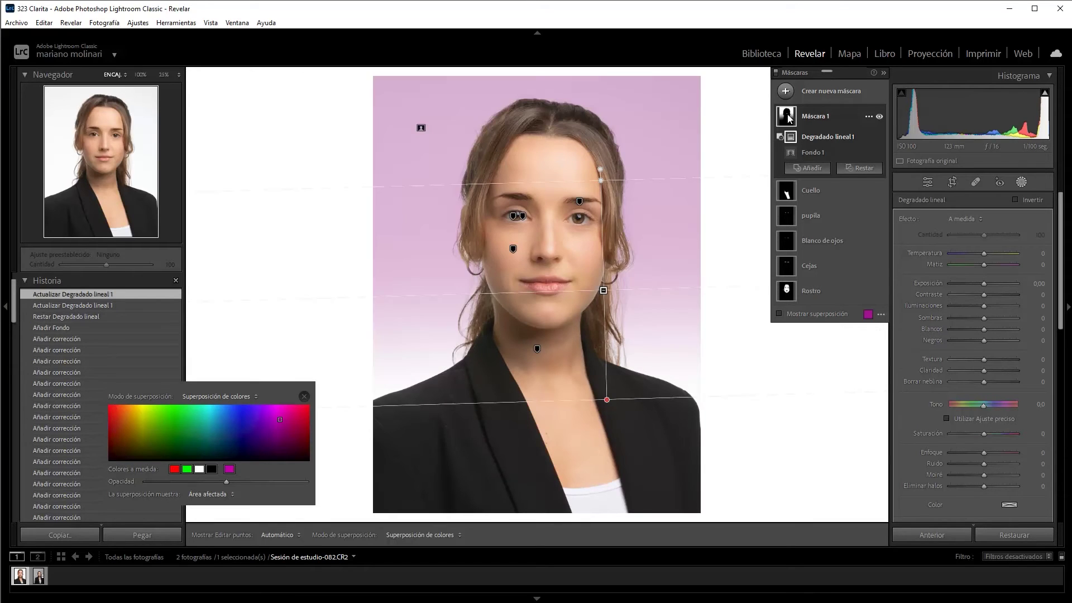
click(957, 305)
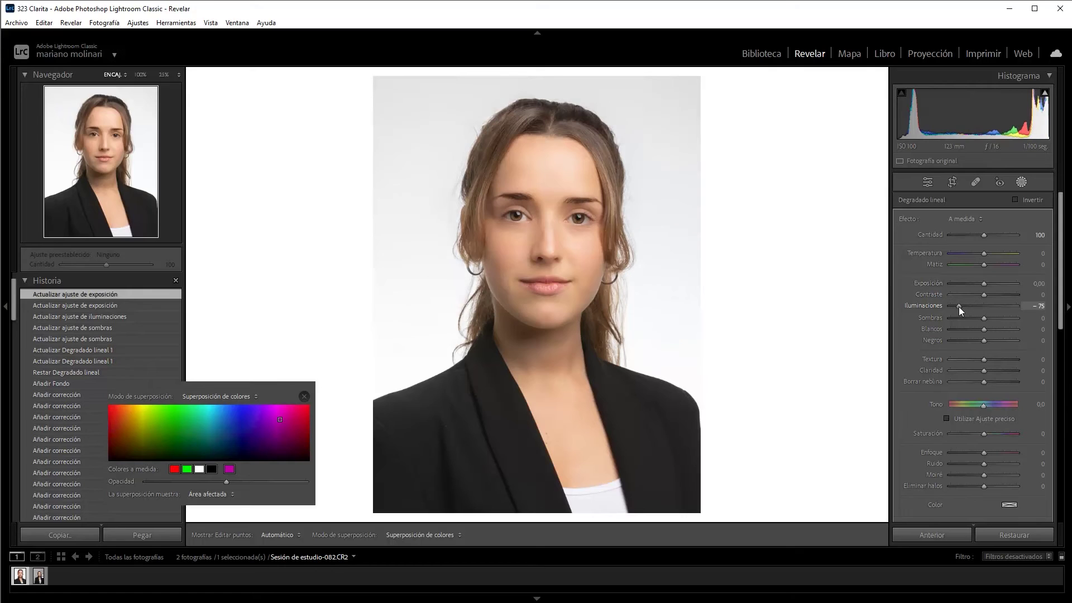
drag(963, 306, 957, 307)
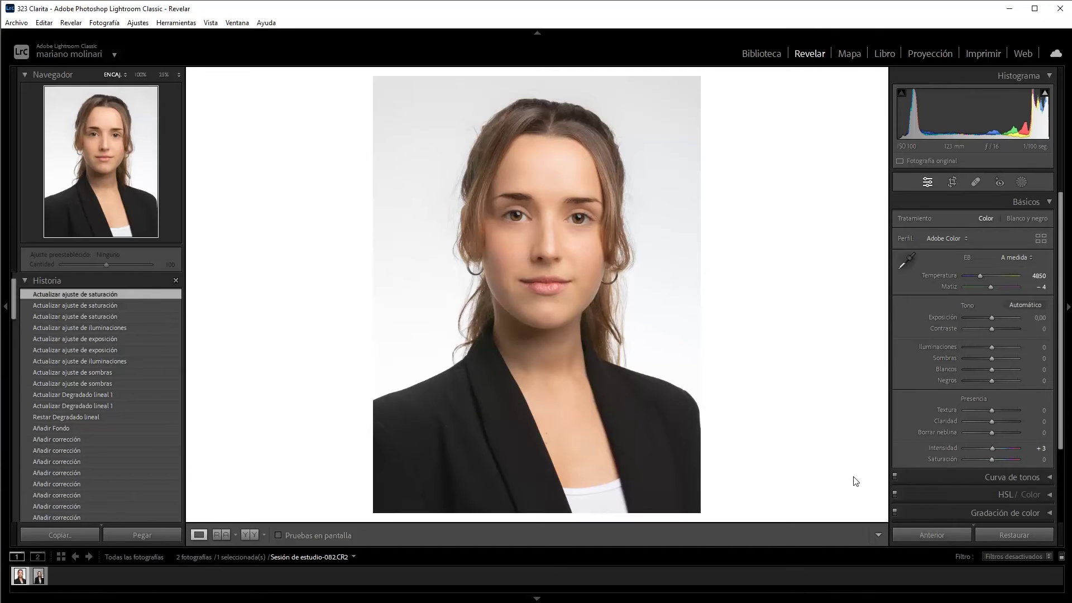
- Create a second mask selecting the background and hide its overlay
click(1021, 182)
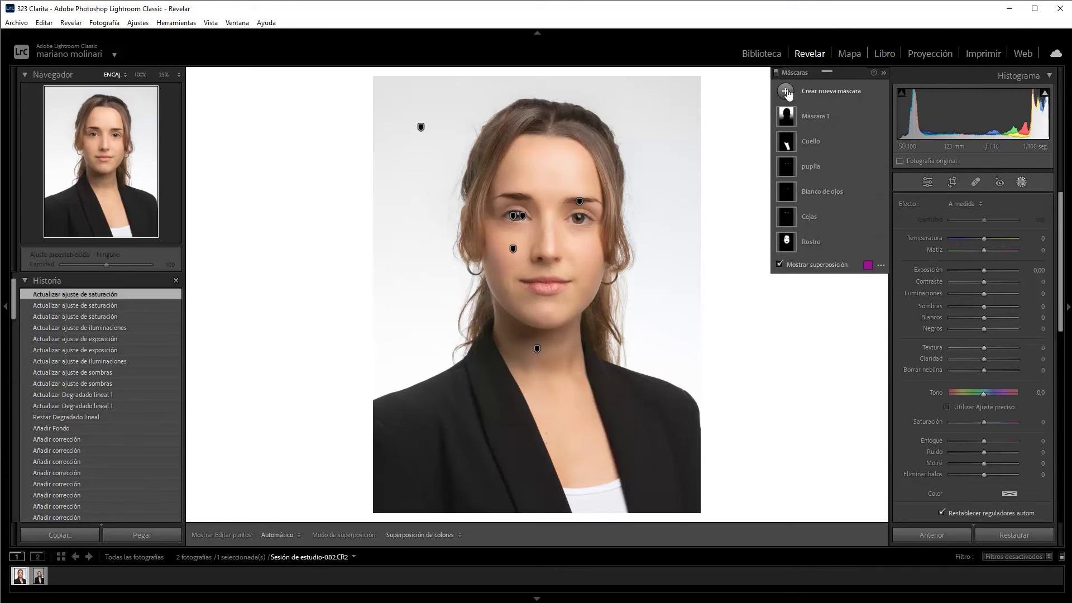
click(817, 91)
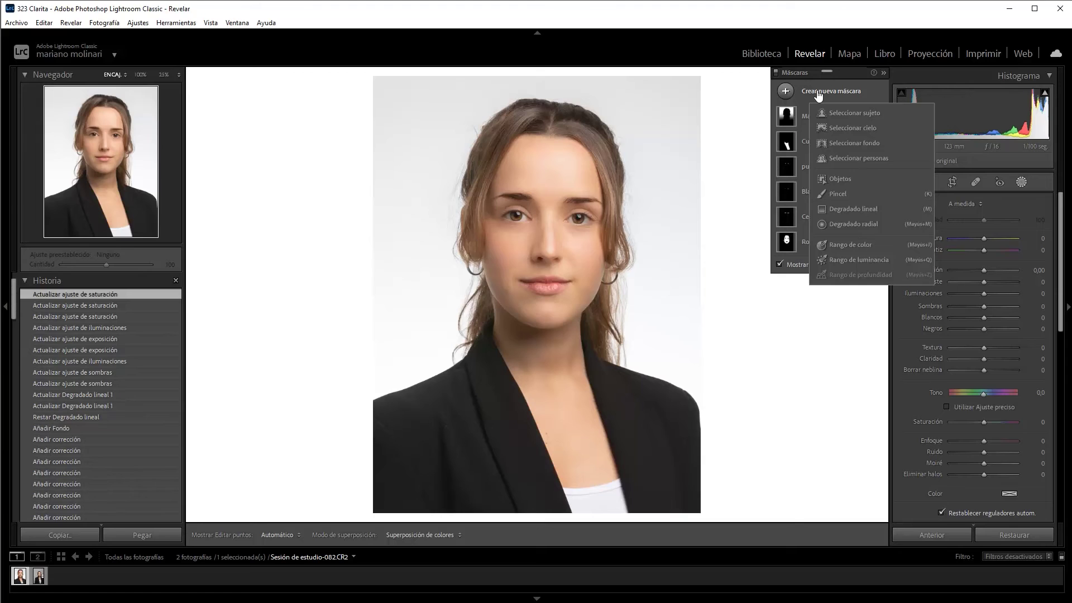
click(839, 143)
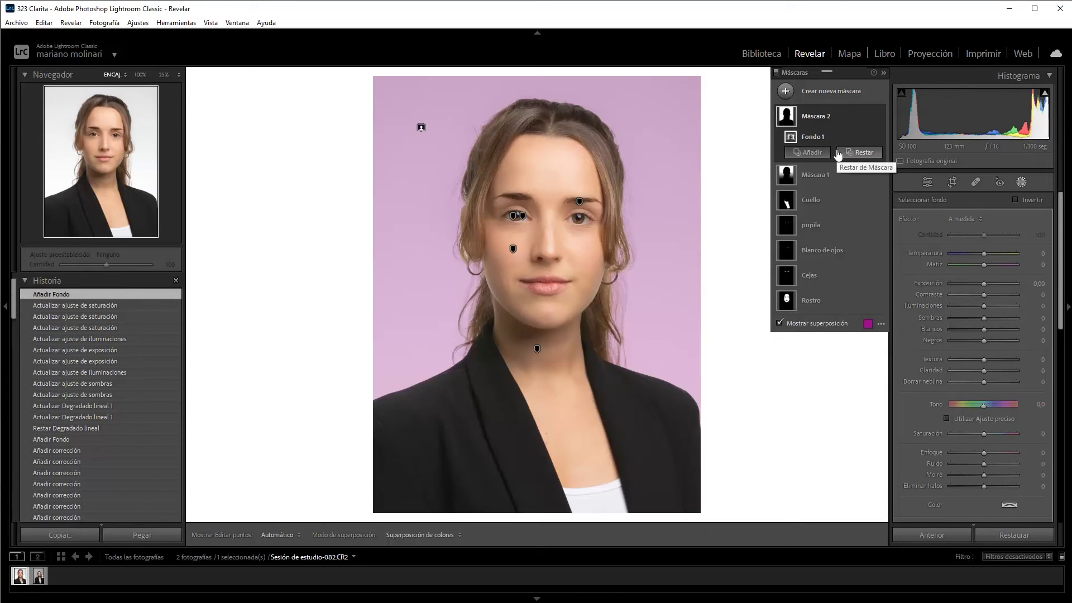
click(779, 323)
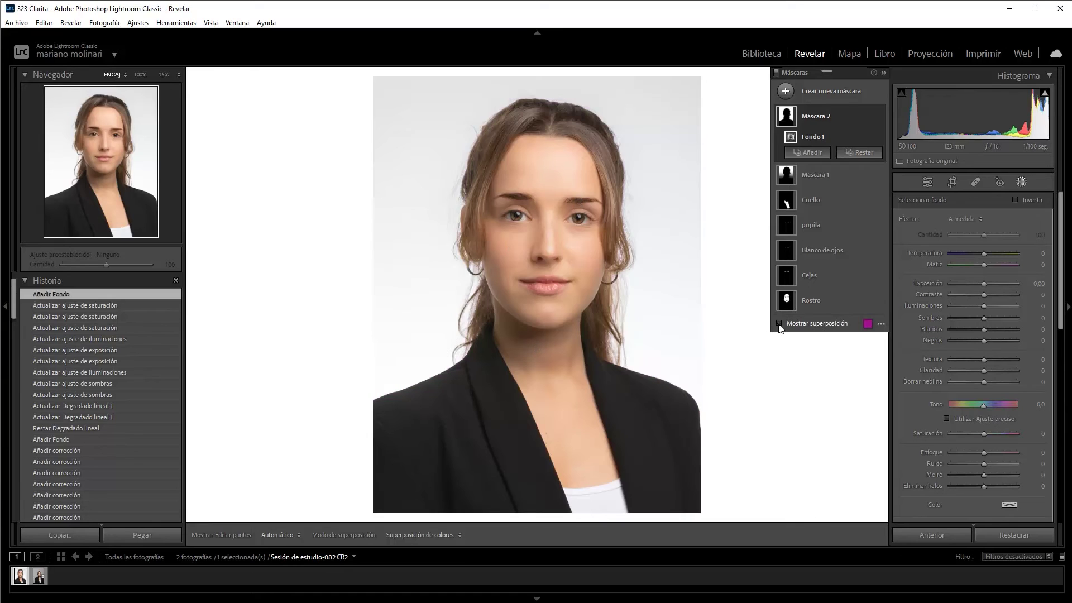
- Leave masking and finish sampling the white balance in basic adjustments
click(1021, 182)
click(901, 332)
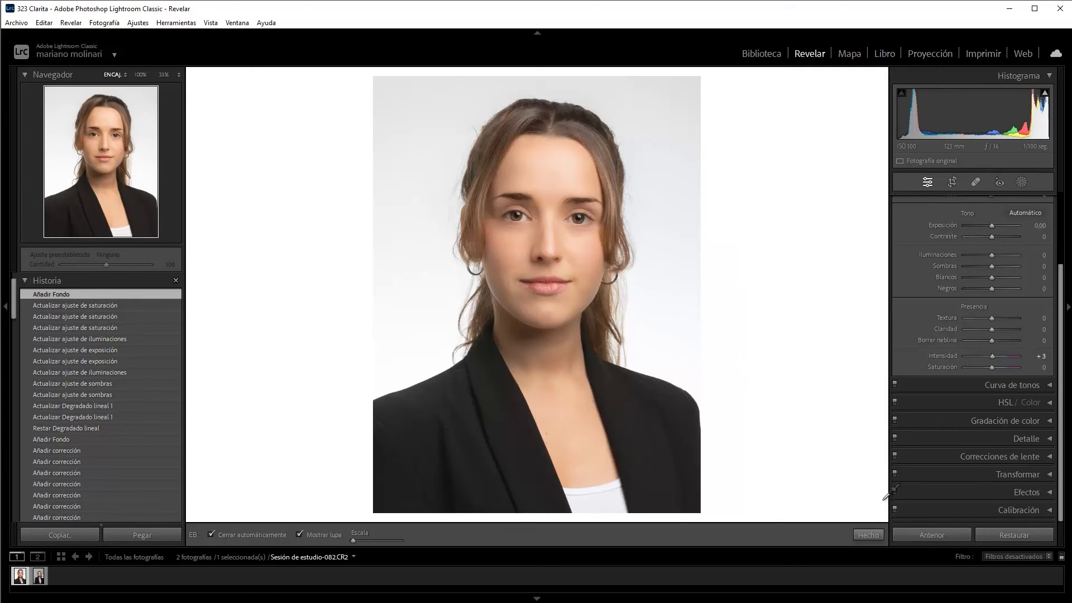
click(869, 535)
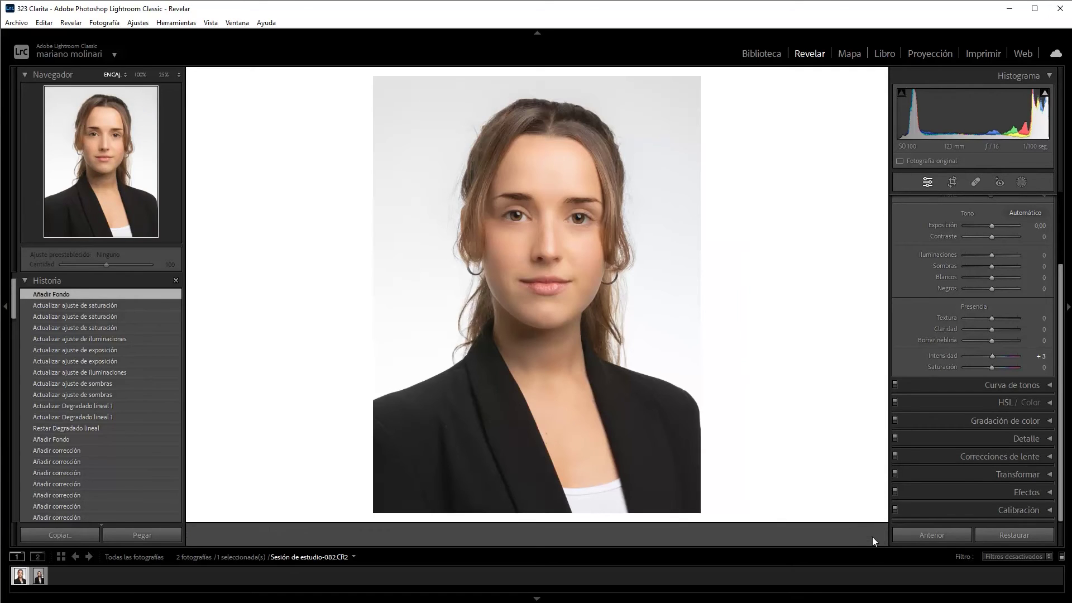
- Select the background mask Máscara 2 and set its Saturación to -100
click(1024, 182)
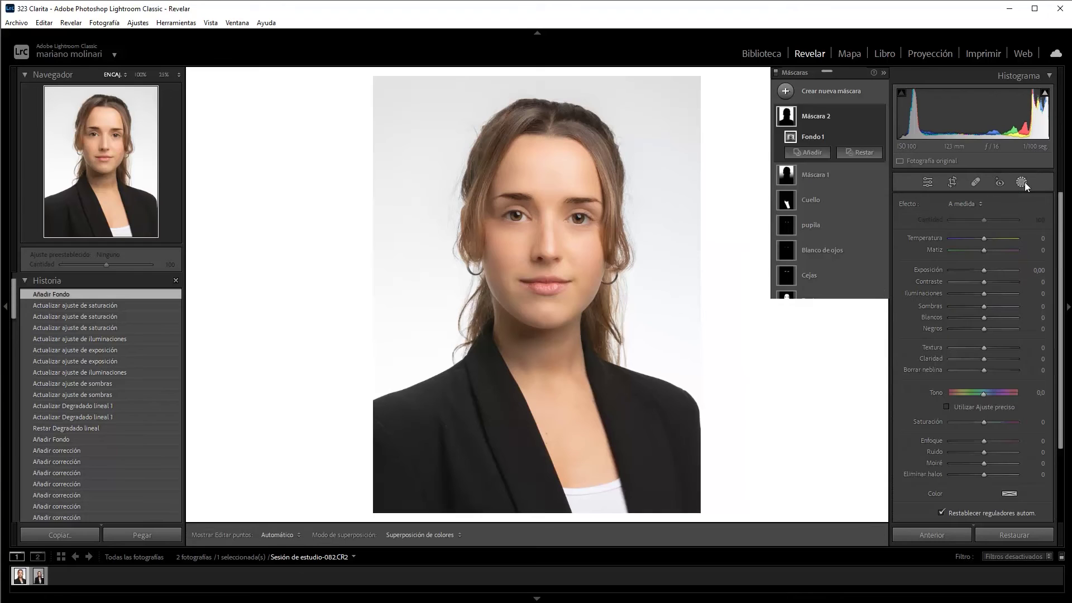
click(844, 115)
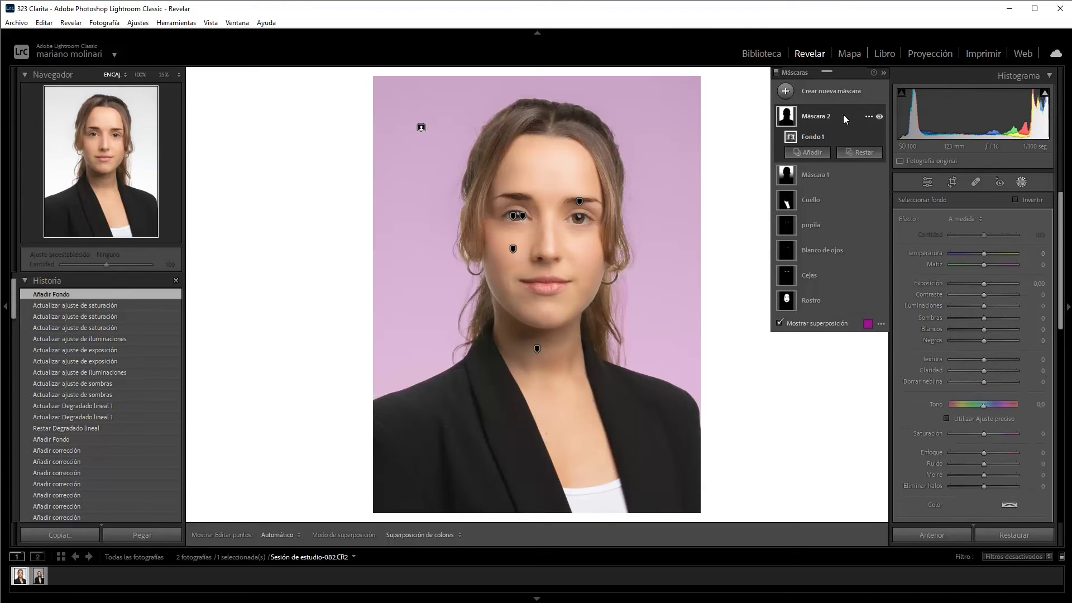
drag(984, 434, 910, 515)
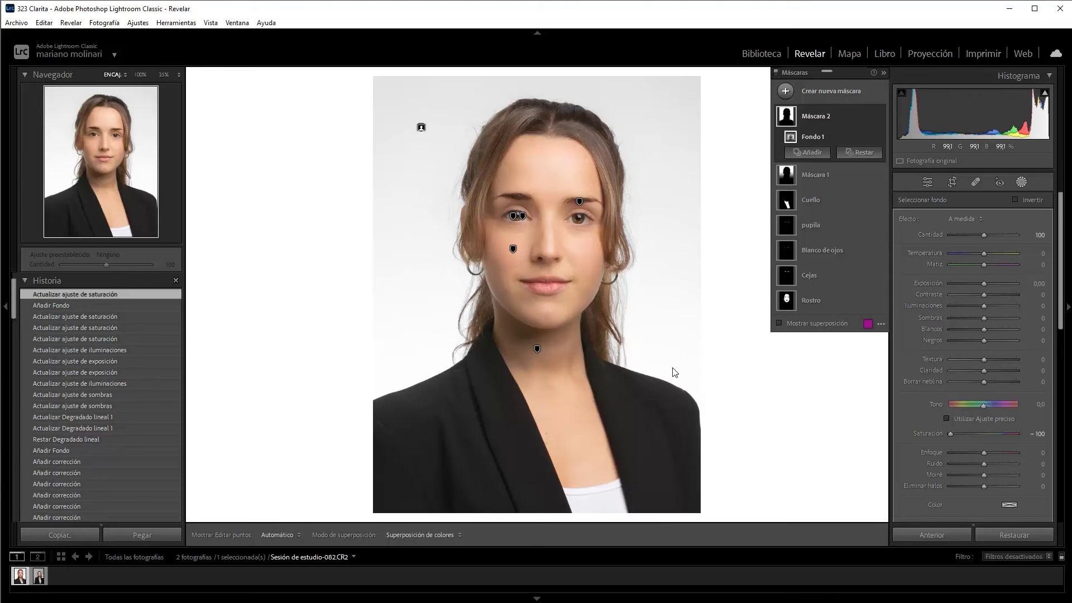
- Switch to Spot Removal, check spots with Visualize Spots, and zoom to 100% on the neckline
key(q)
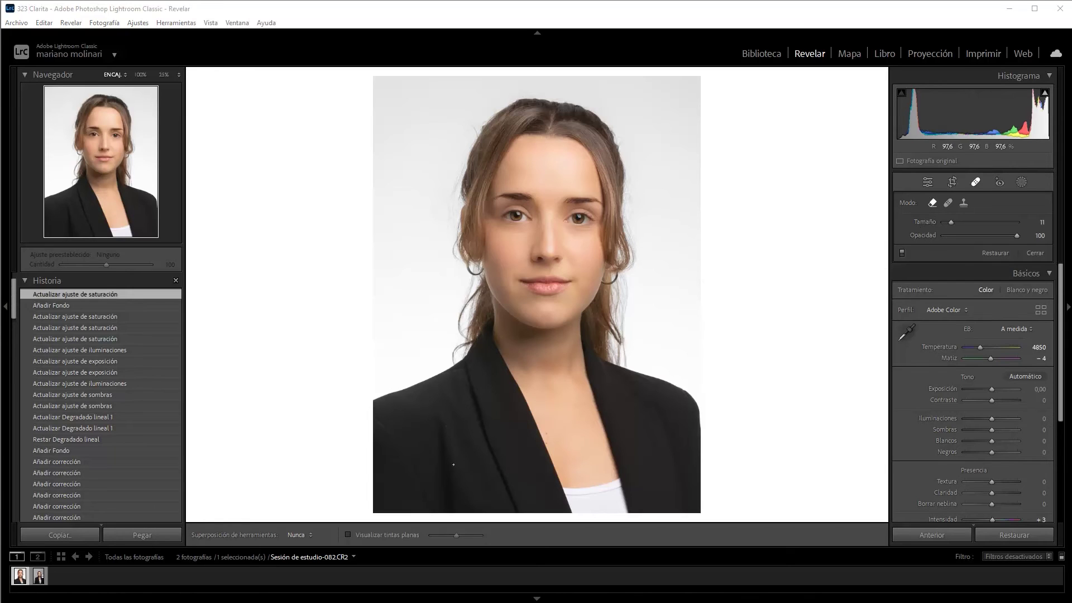
click(348, 535)
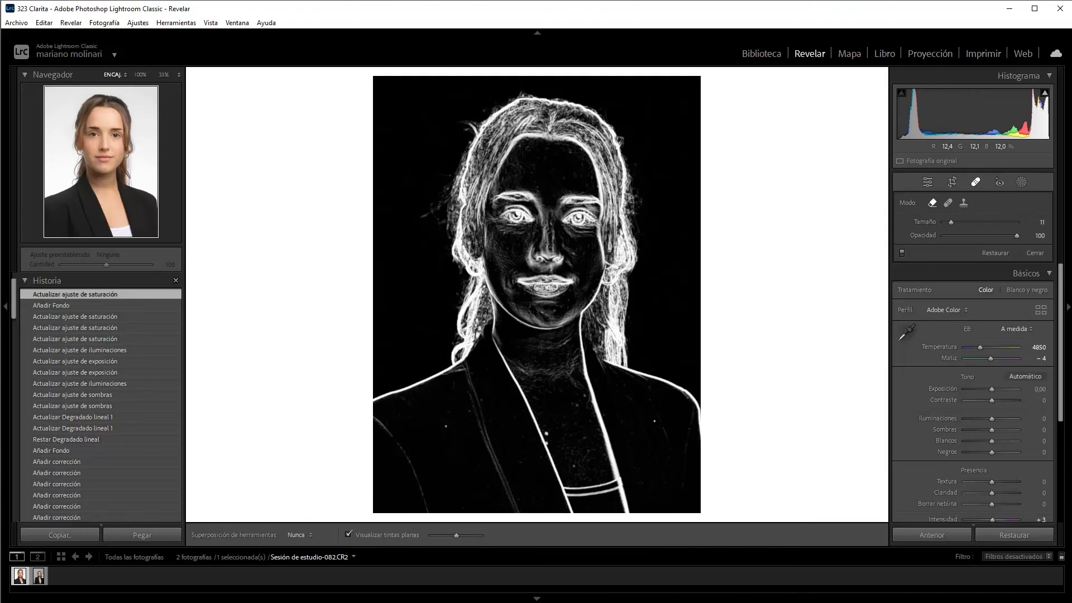
click(581, 424)
mouse_move(581, 424)
mouse_down()
mouse_move(580, 248)
mouse_move(621, 89)
mouse_up()
drag(592, 312, 592, 267)
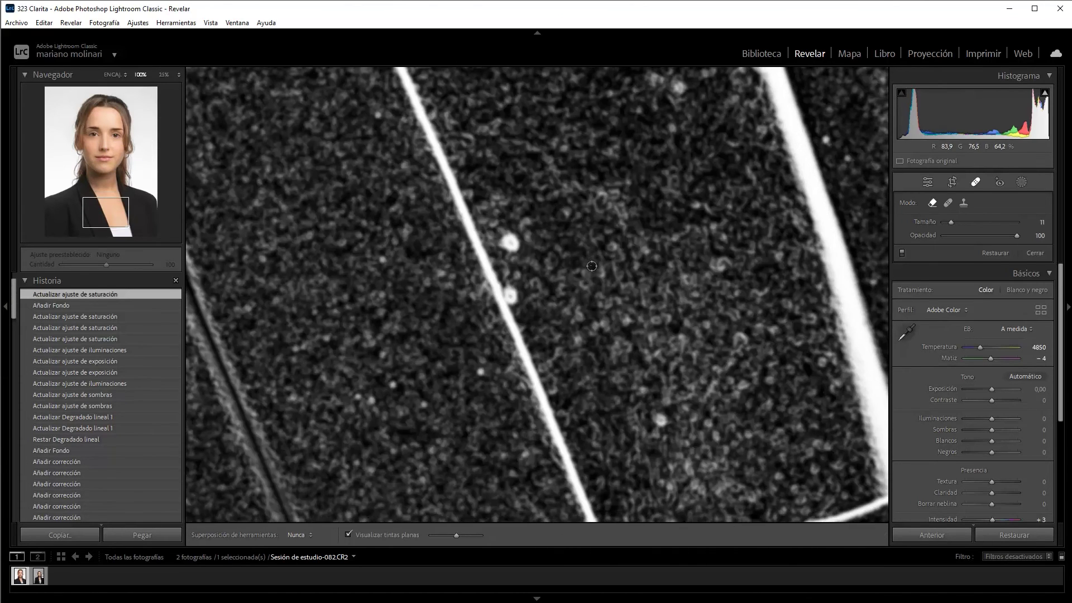
click(356, 537)
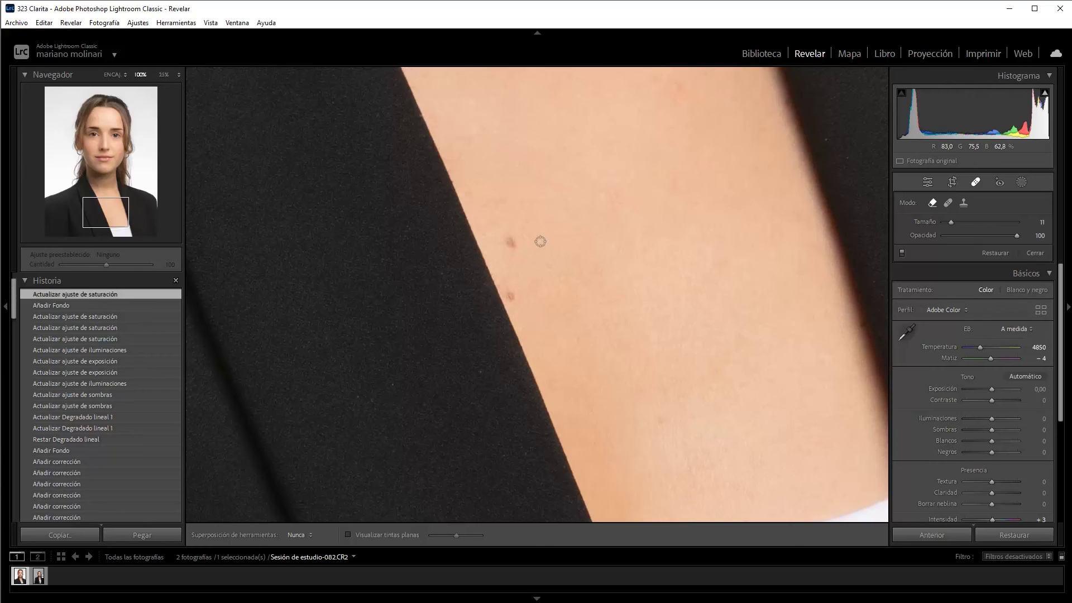
scroll(539, 240, up, 5)
- Heal the two chest blemishes and remove the dust specks on the black jacket
click(510, 240)
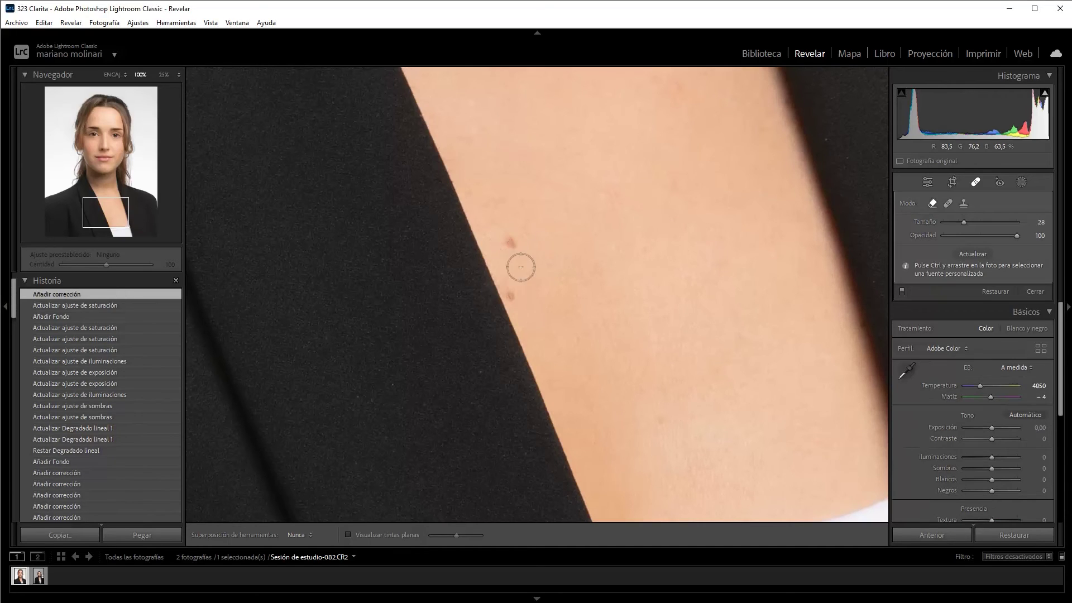
click(511, 296)
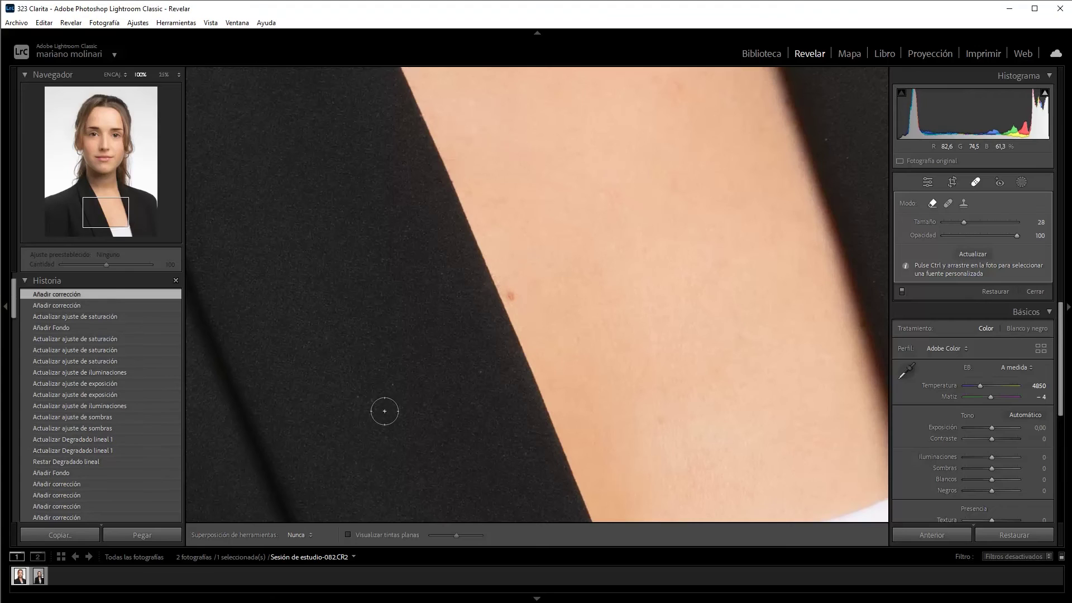
click(394, 386)
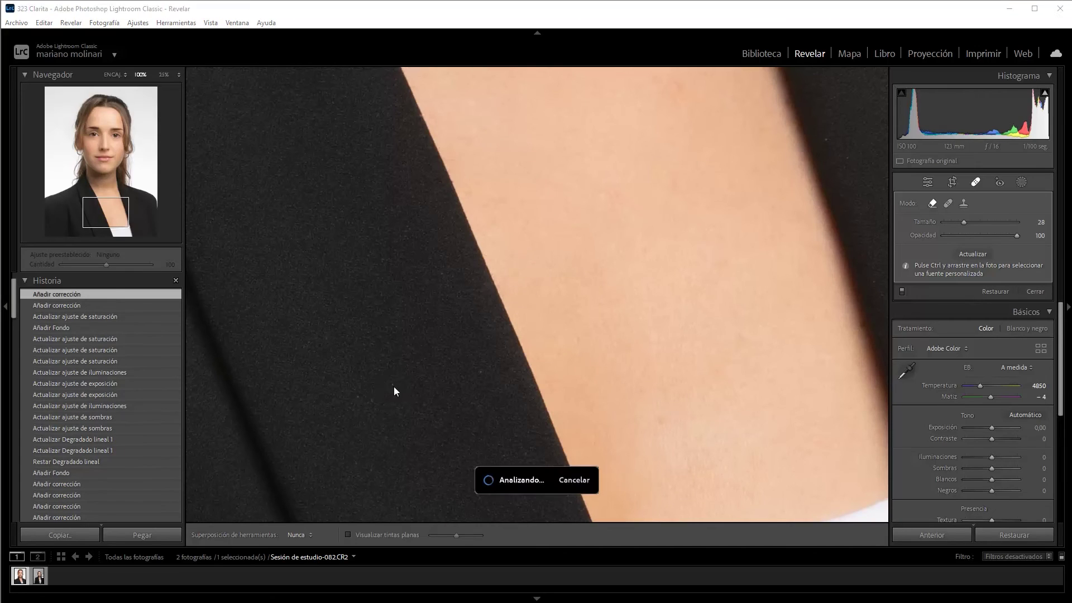
click(483, 370)
drag(641, 232, 640, 582)
click(505, 263)
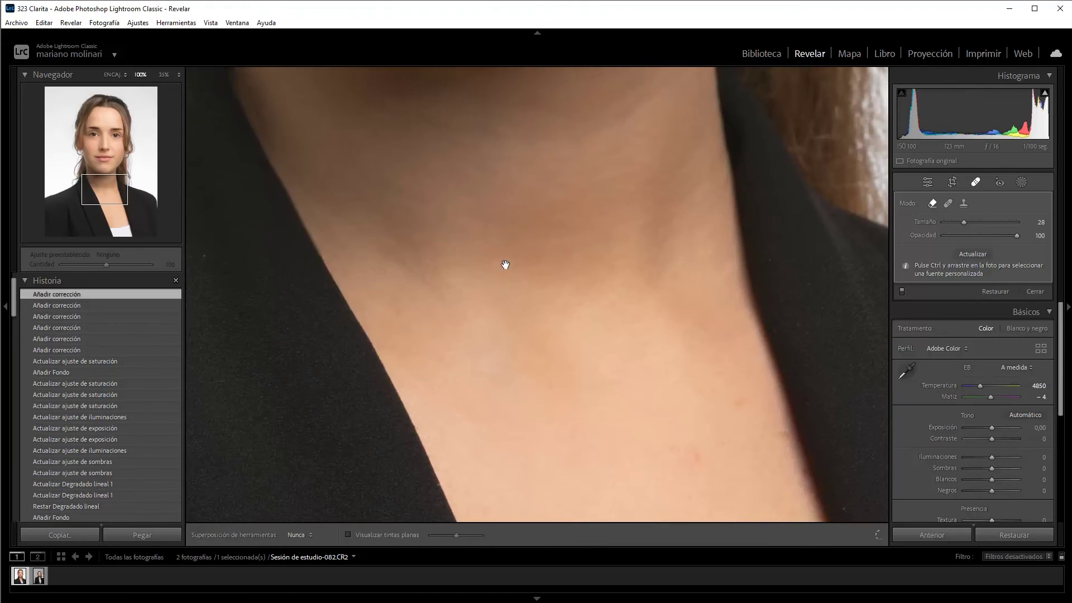
drag(504, 263, 889, 258)
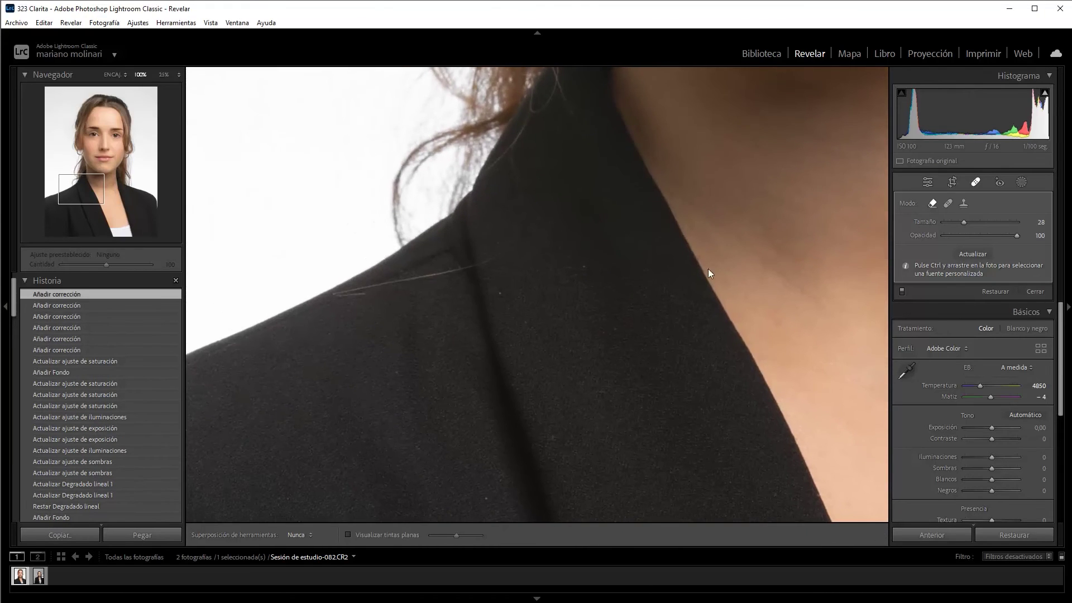
click(500, 296)
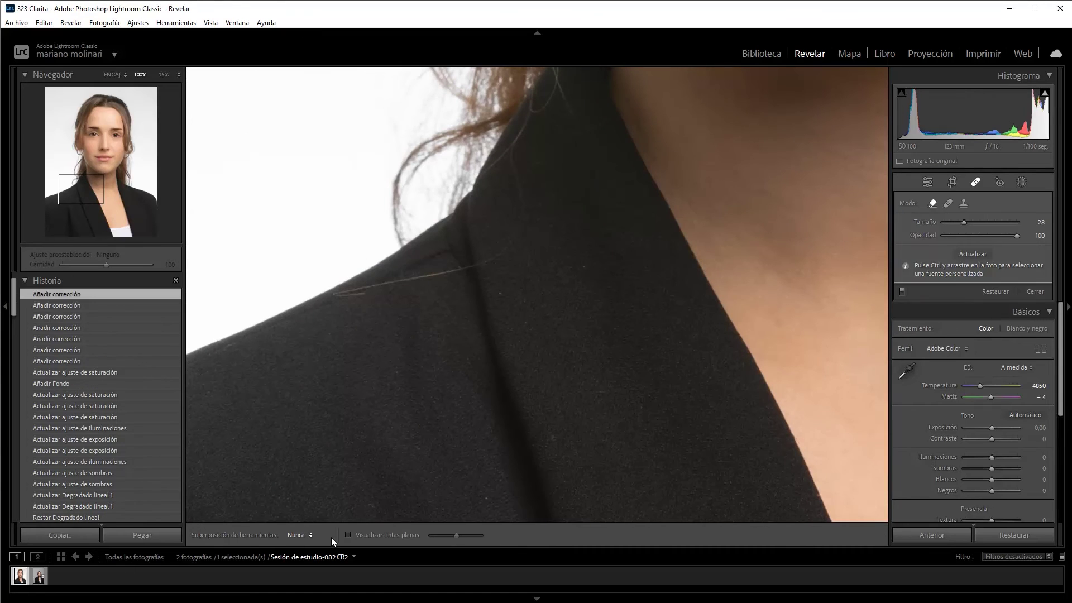
- Heal further chest-skin spots found with Visualize Spots, then zoom back to the full portrait
click(349, 535)
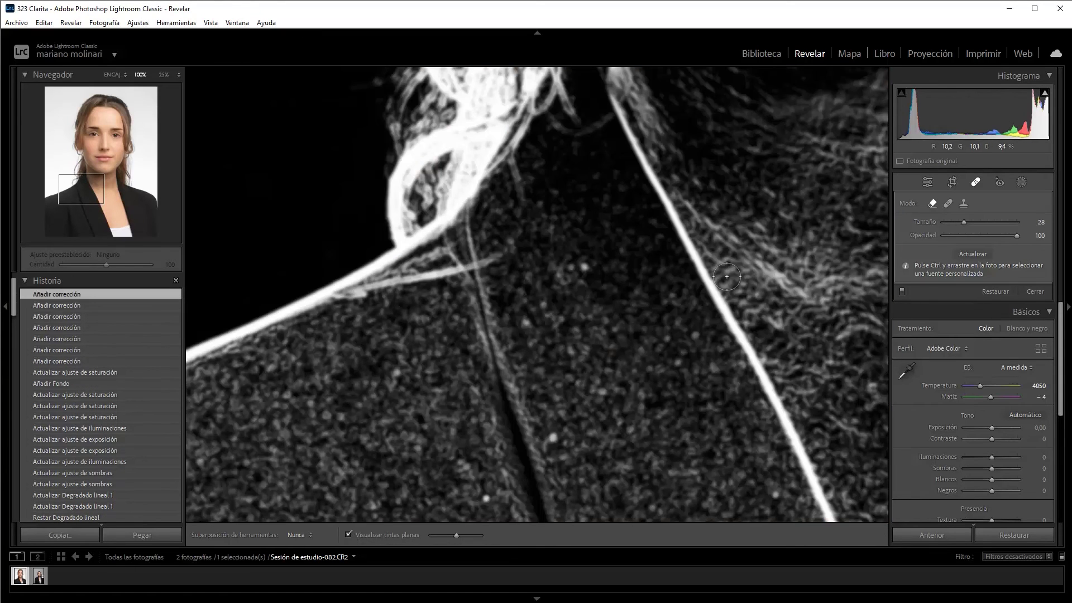
drag(800, 298, 409, 132)
mouse_move(424, 270)
mouse_down()
mouse_move(383, 158)
mouse_move(397, 329)
mouse_move(392, 218)
mouse_up()
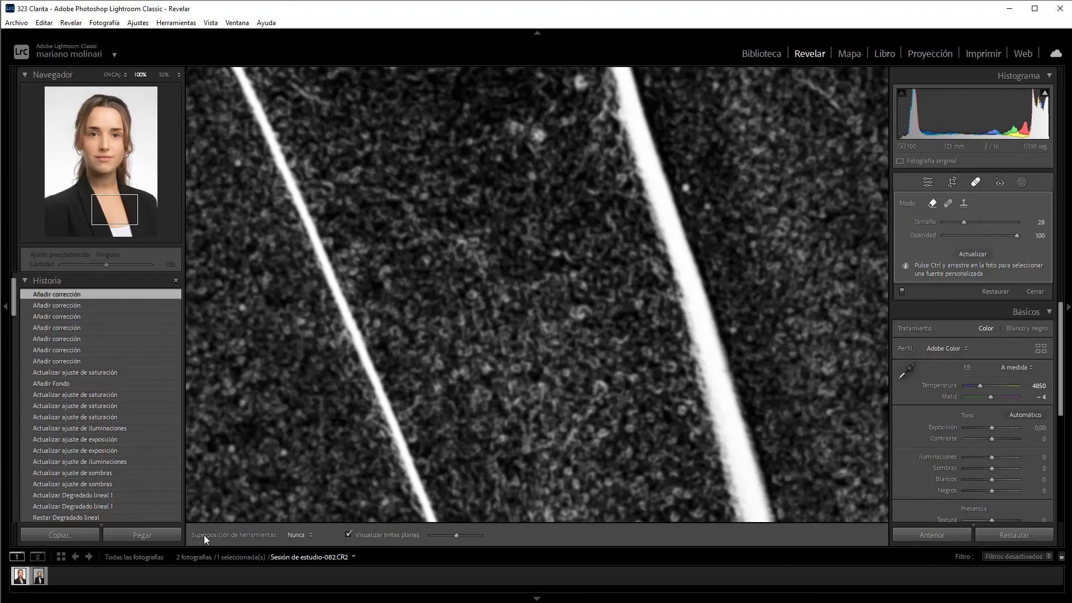
click(349, 535)
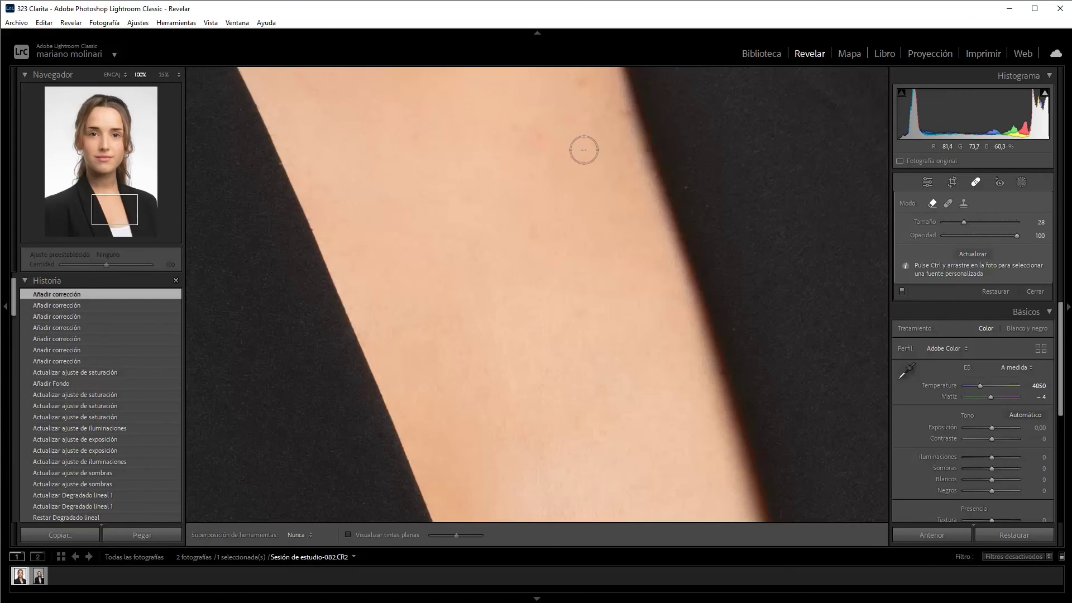
drag(562, 232, 556, 321)
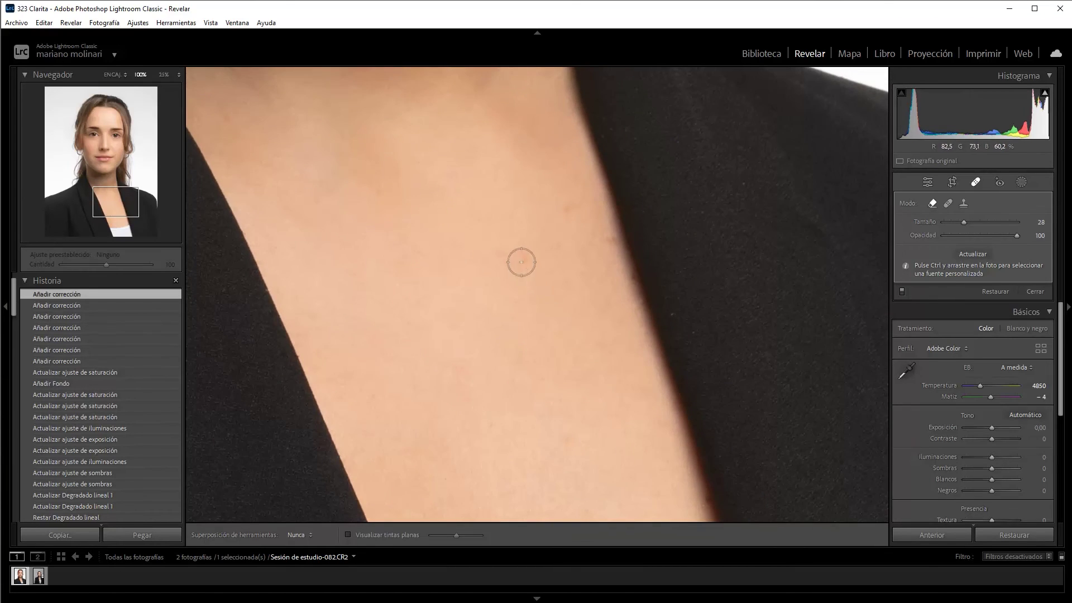
drag(521, 259, 522, 273)
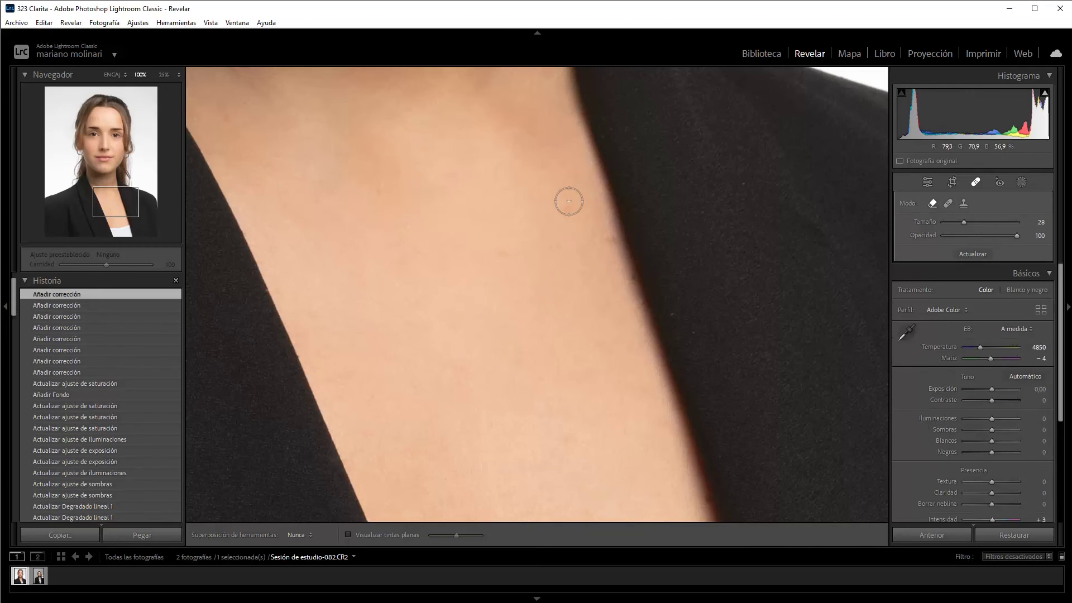
click(620, 412)
key(z)
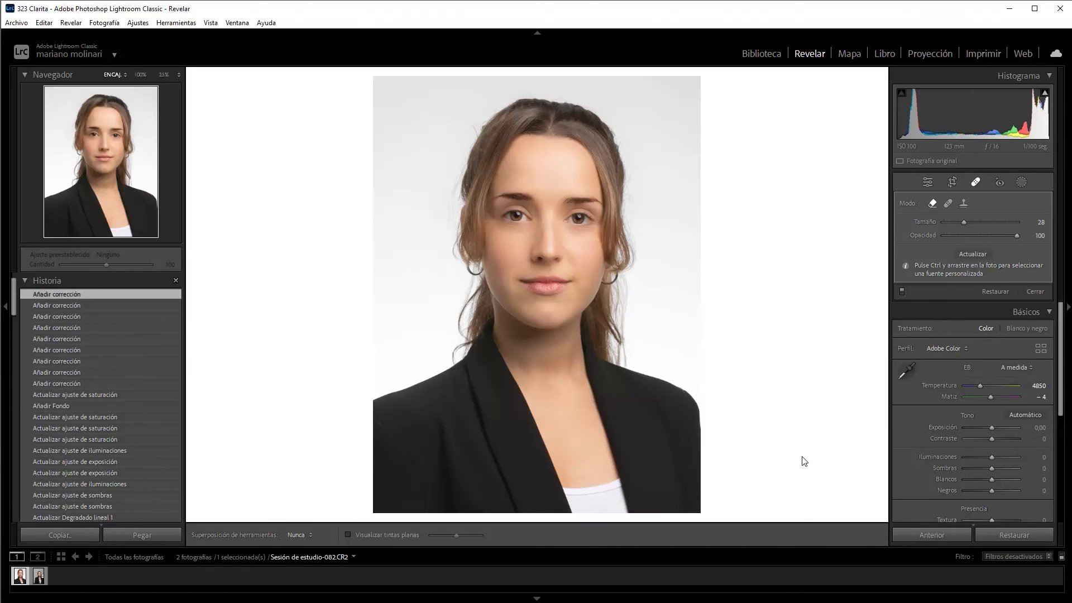
drag(458, 546, 460, 489)
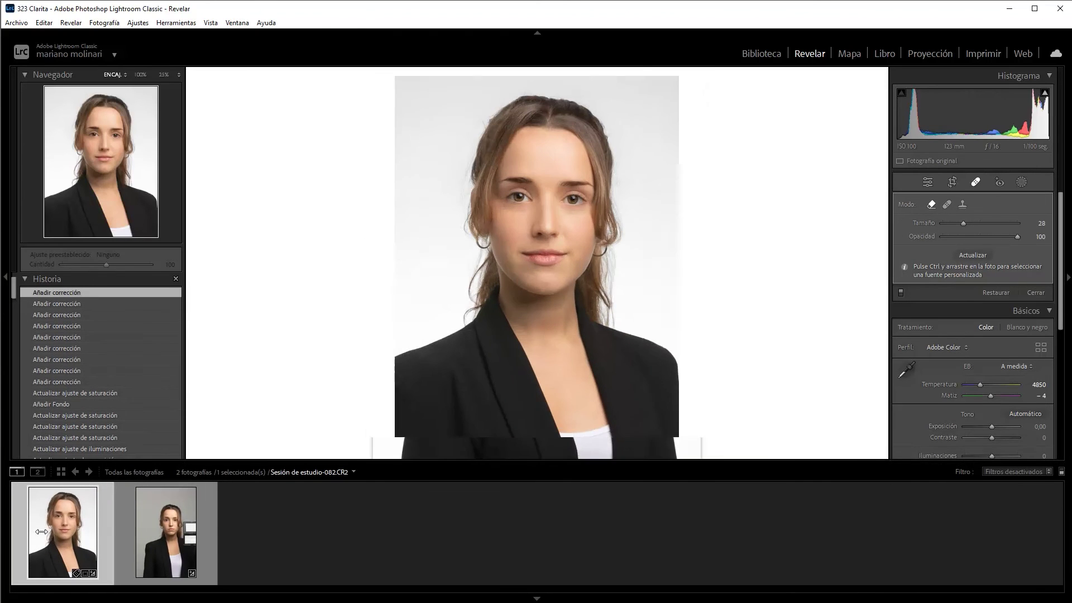
- Create a virtual copy of the portrait and reset the original's edits
right_click(42, 531)
mouse_move(80, 375)
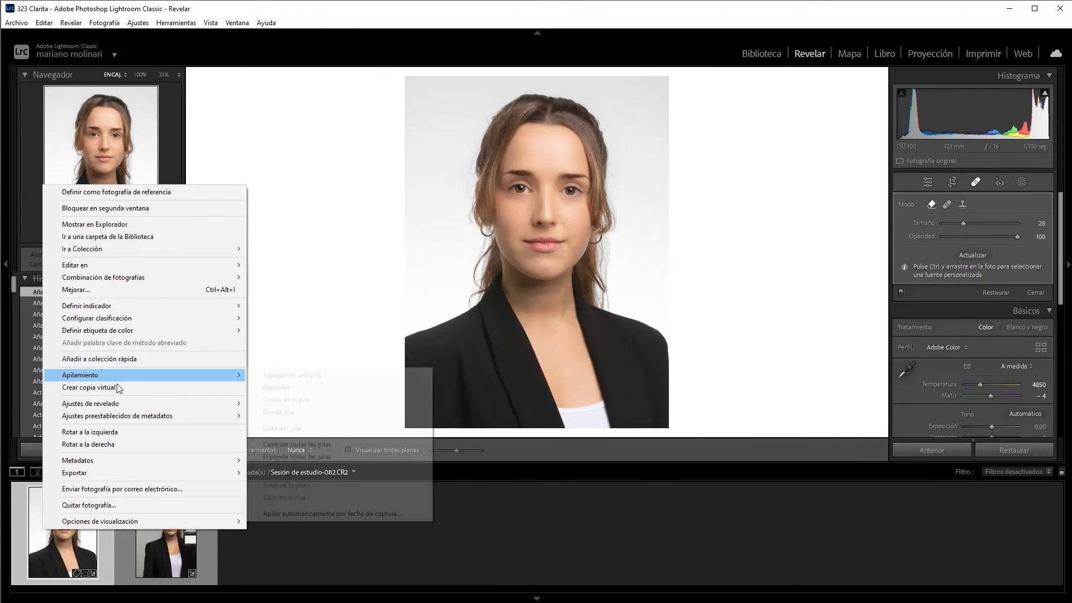
click(90, 387)
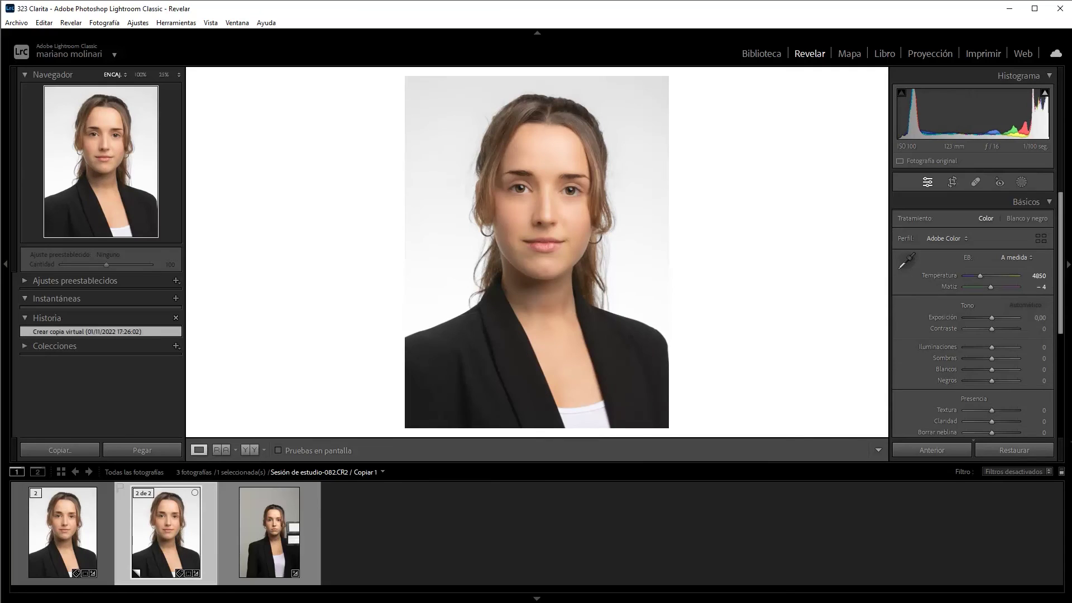
click(1015, 450)
click(58, 550)
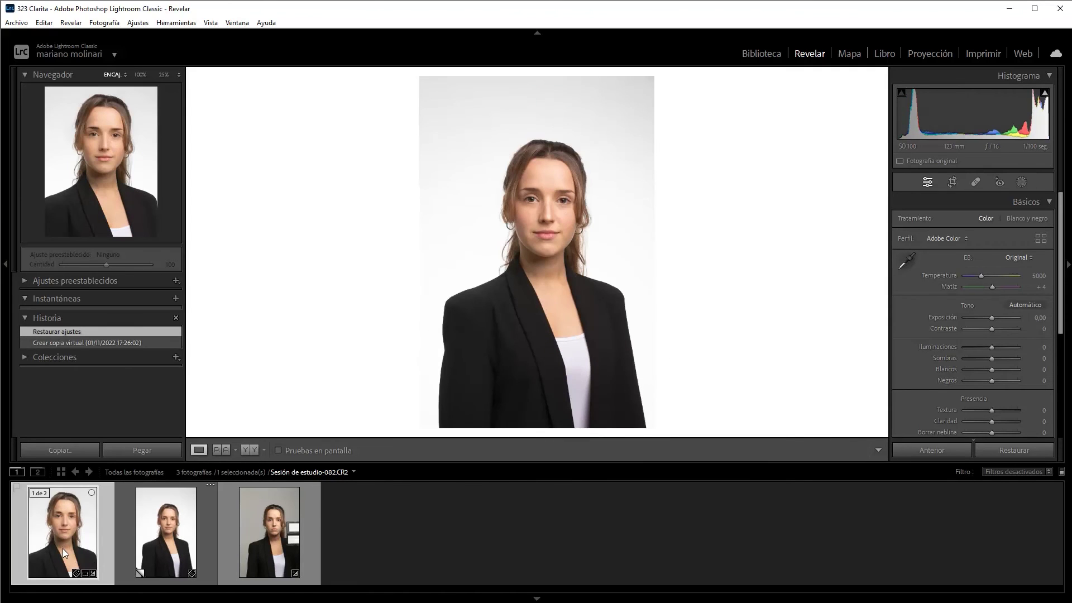
- Sync the crop settings across both photos and show them side by side in Survey view
ctrl+click(156, 540)
key(ctrl+shift+s)
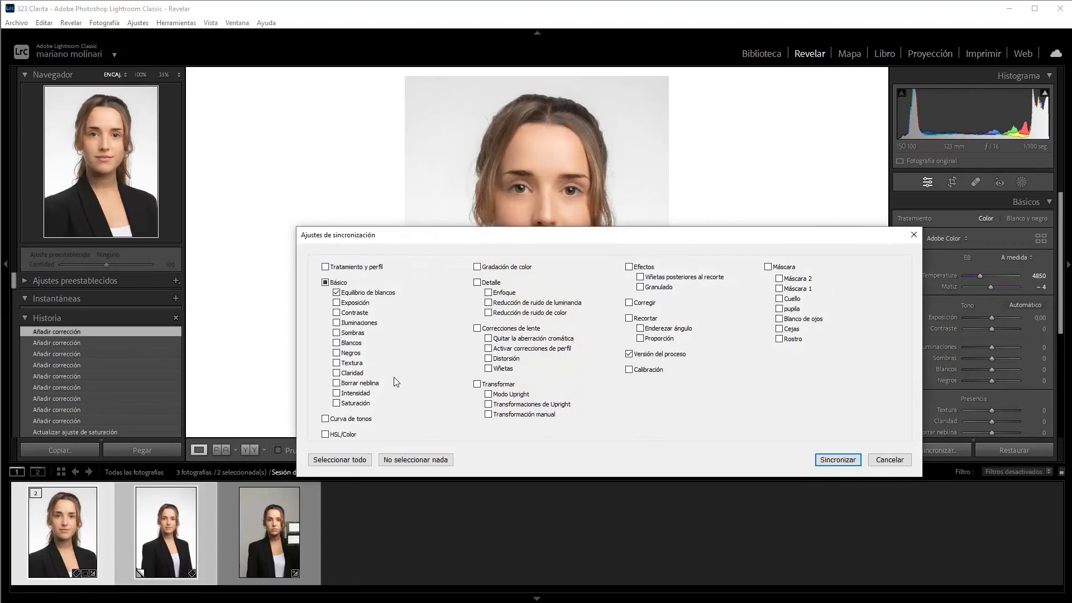
click(381, 296)
click(629, 318)
click(848, 461)
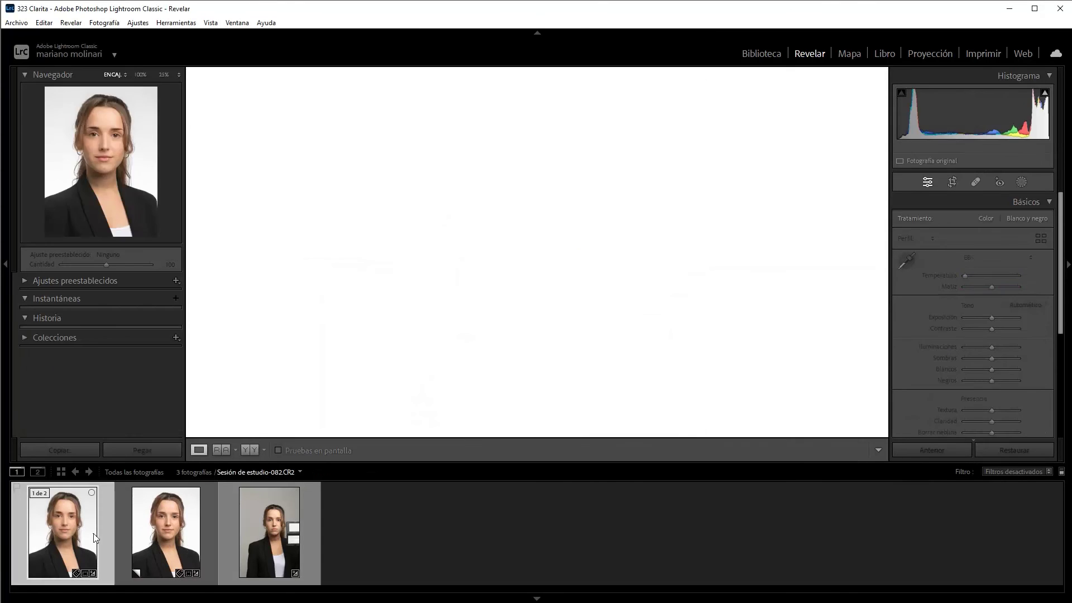
click(207, 538)
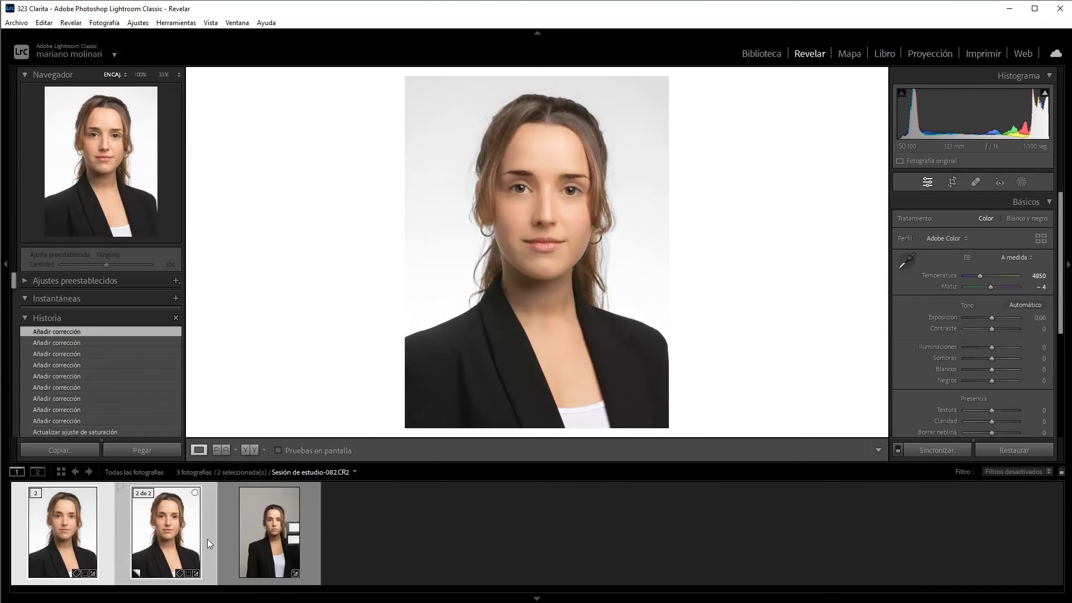
key(n)
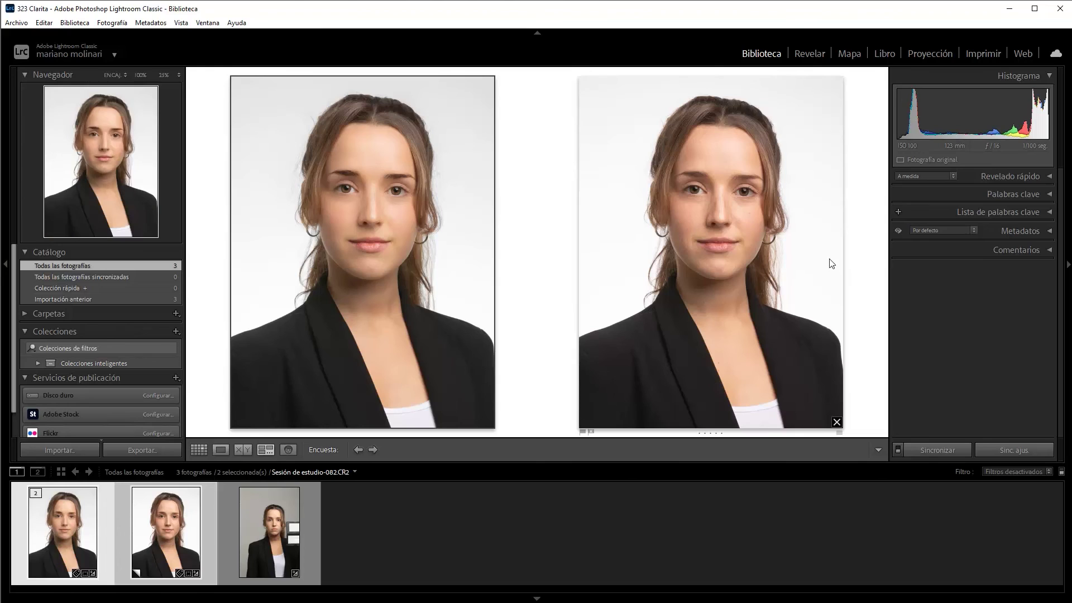
- Hide the panels and view the left photo at close zoom on the eyes and nose
mouse_move(363, 251)
key(Tab)
double_click(242, 230)
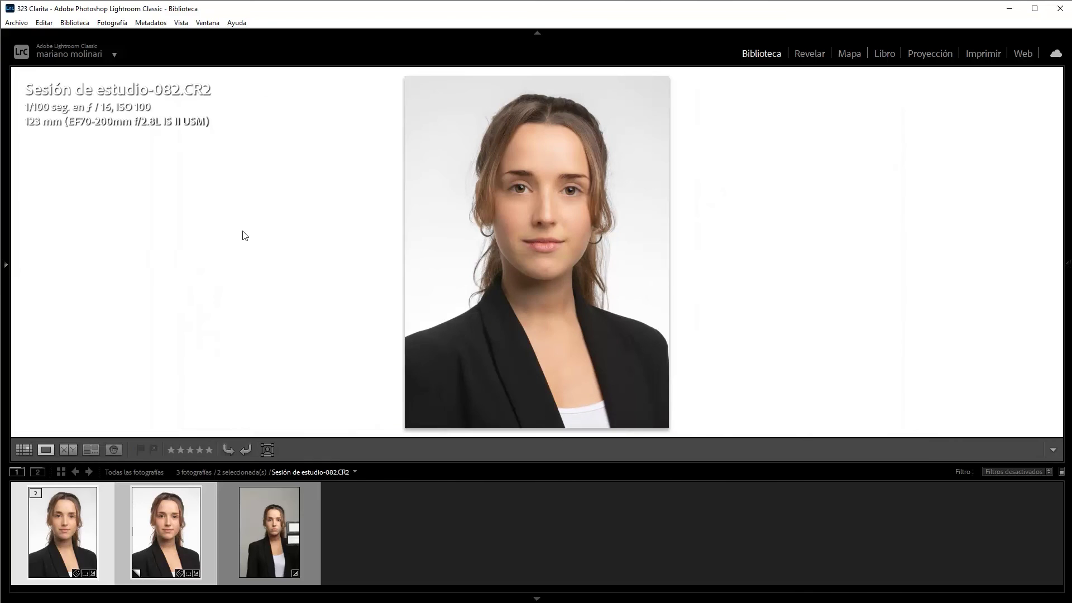
click(536, 242)
mouse_move(589, 232)
mouse_down()
mouse_move(576, 409)
mouse_move(547, 429)
mouse_up()
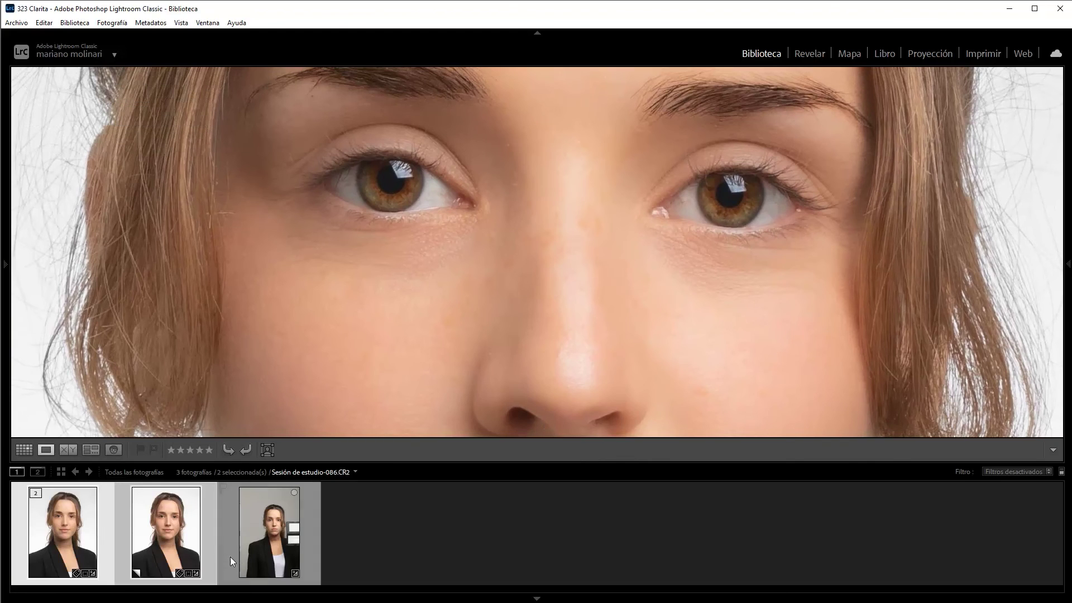
- Alternate between the unretouched copy and retouched original to compare eyes and mouth, then restore panels
click(199, 547)
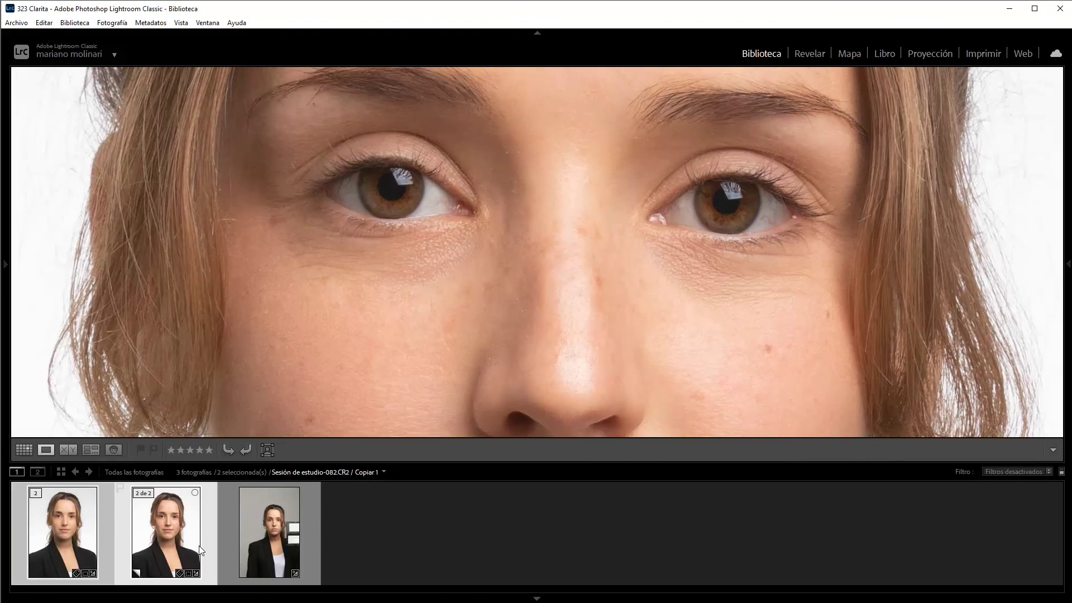
scroll(527, 311, down, 2)
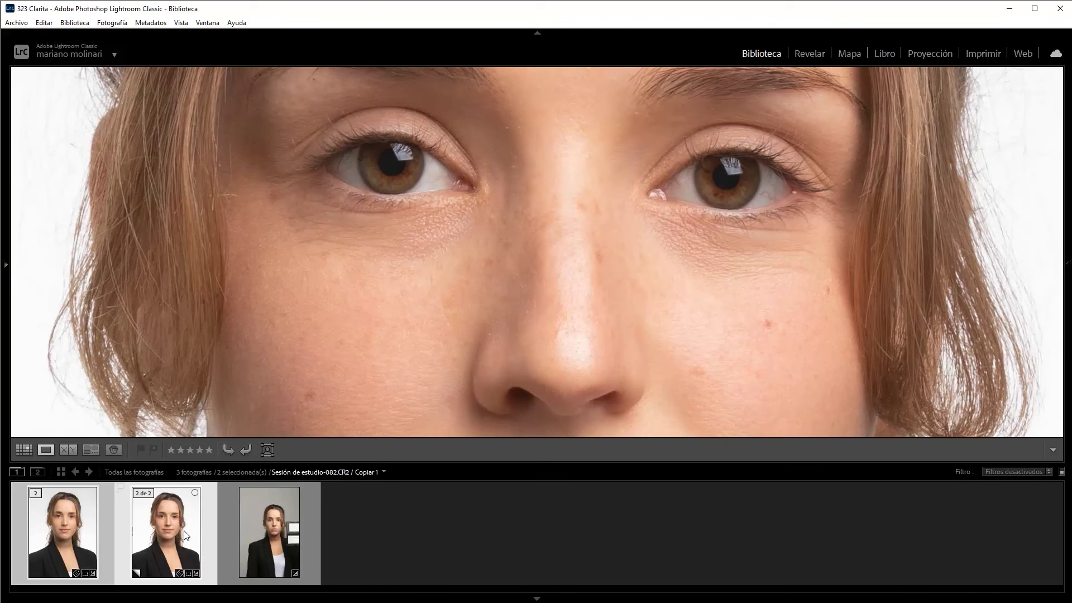
click(84, 537)
click(191, 537)
scroll(582, 304, down, 5)
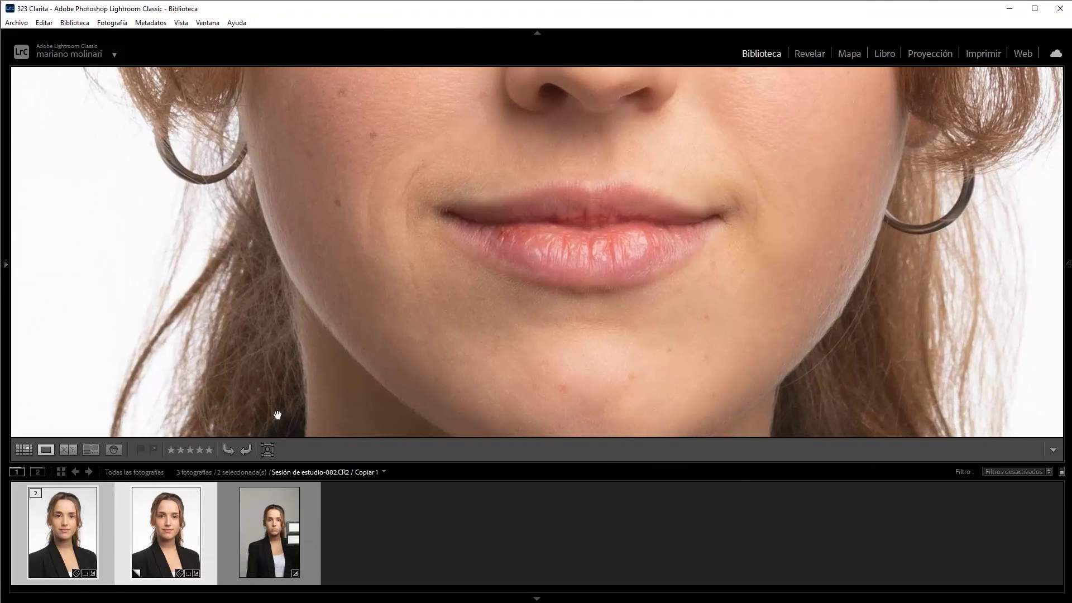
click(51, 541)
scroll(516, 332, down, 5)
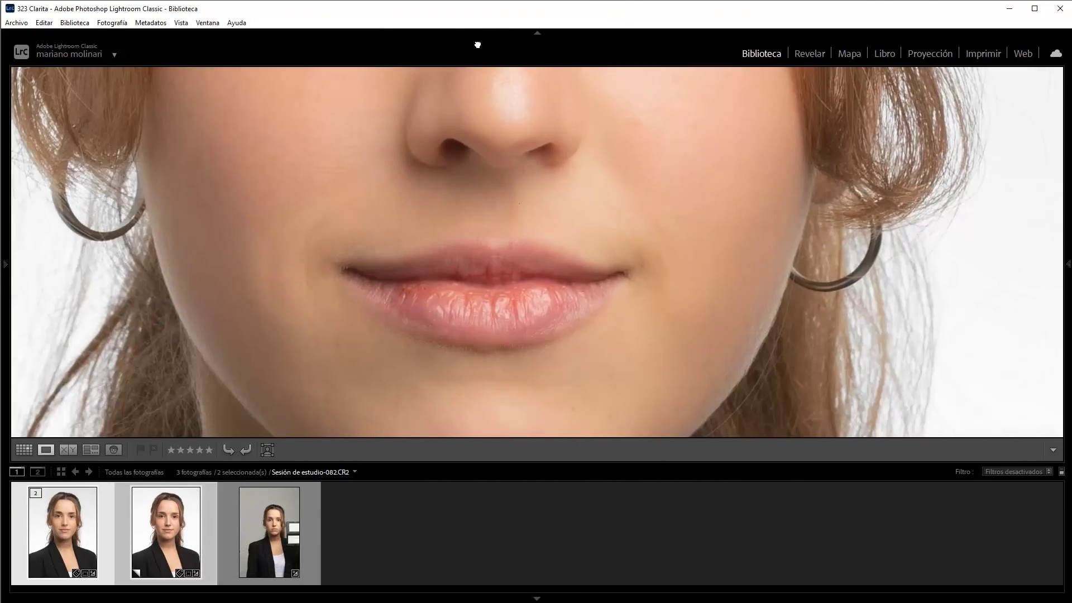
scroll(489, 123, up, 1)
drag(489, 123, 509, 261)
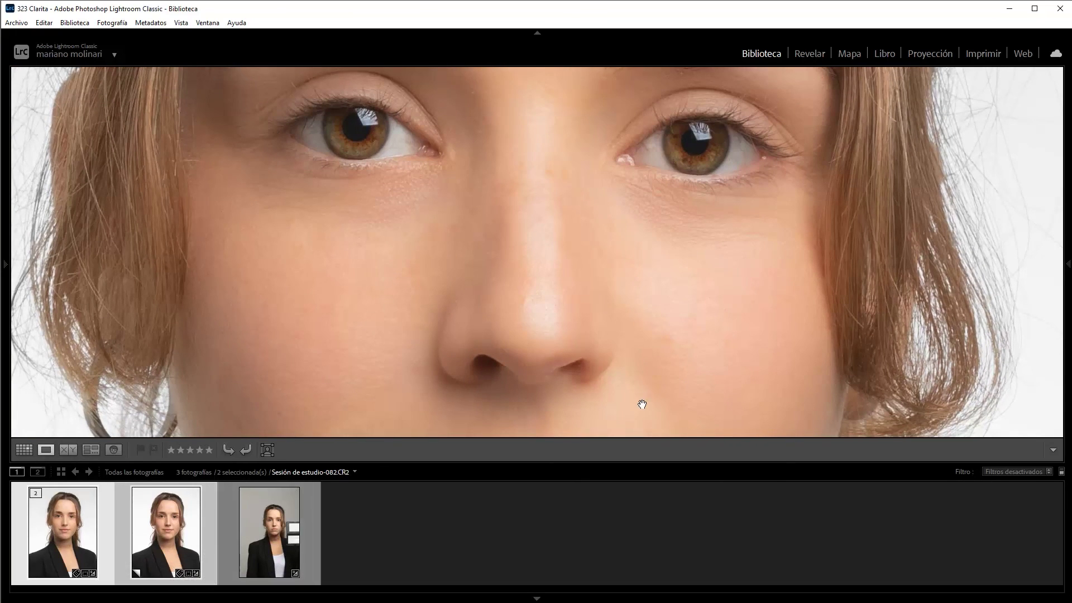
key(shift+Tab)
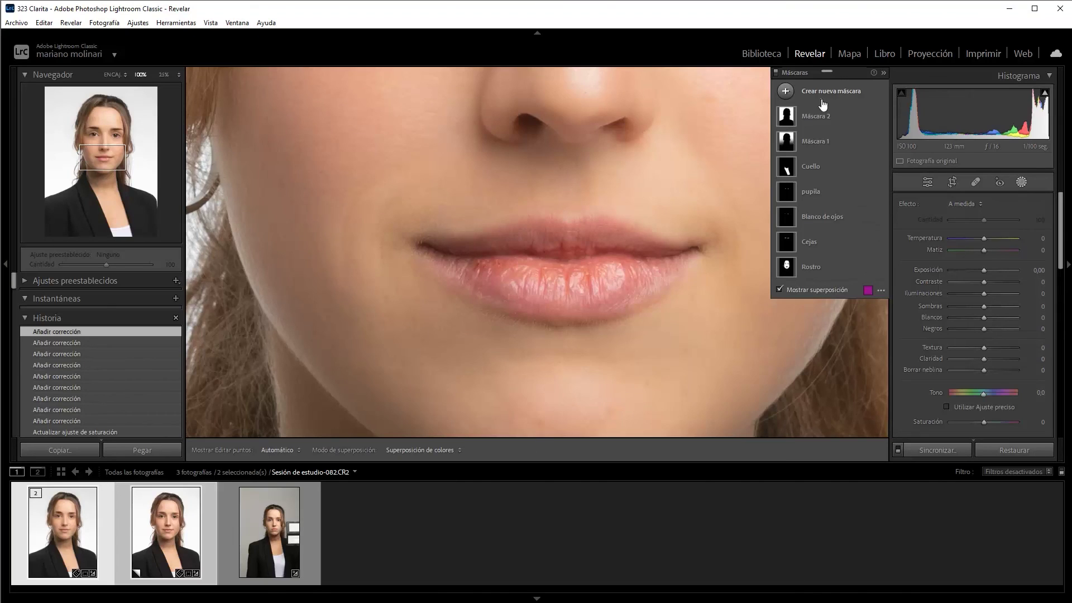
- Create a Select People mask limited to the lips, with a green overlay
click(823, 98)
click(856, 157)
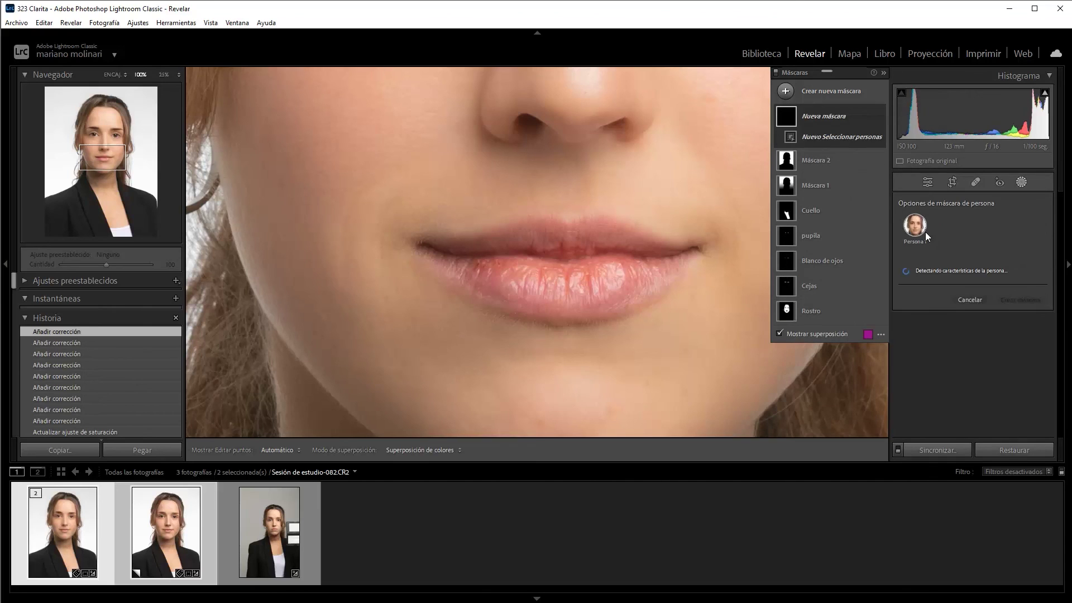
click(920, 366)
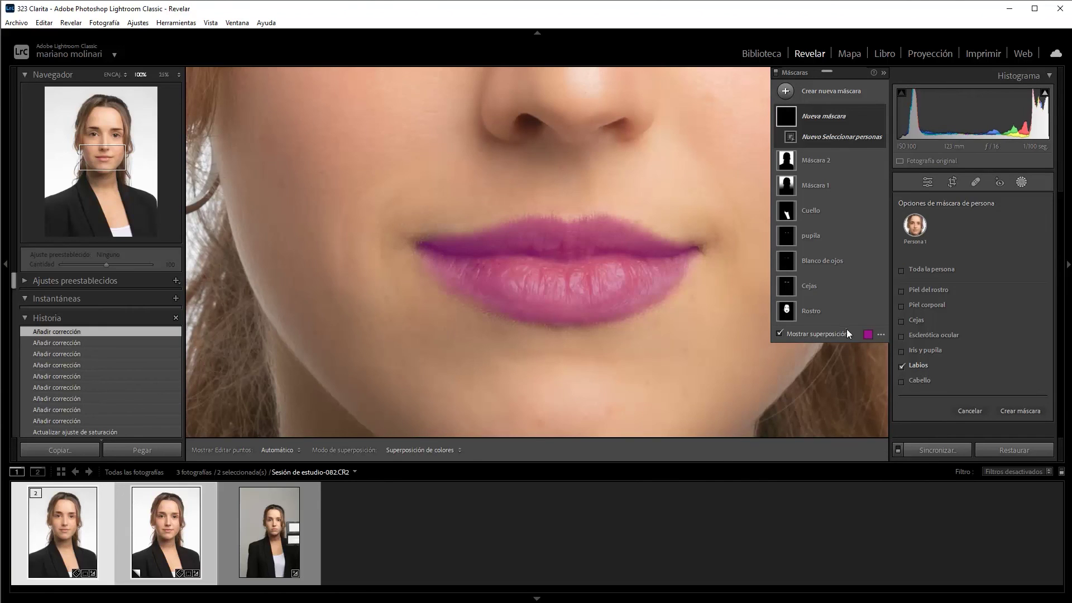
key(shift+o)
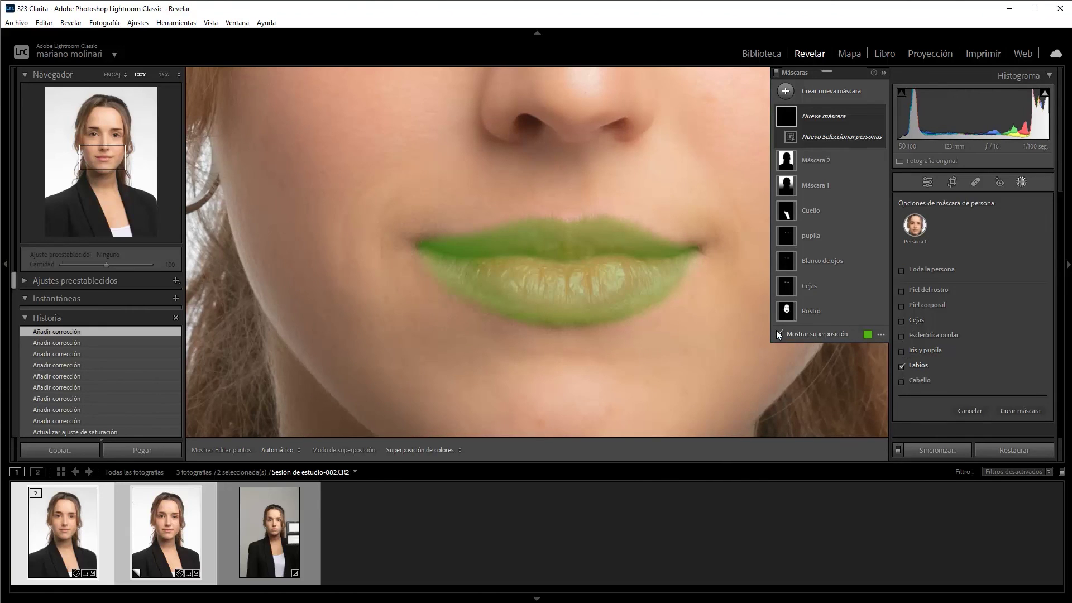
click(1017, 410)
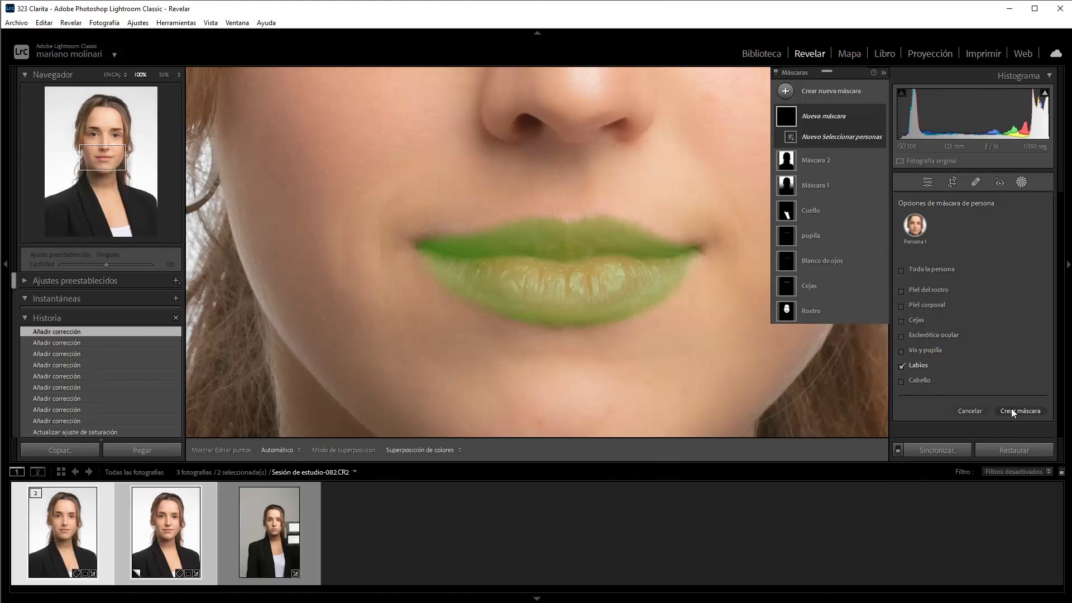
- Rename the new mask to 'Labios' and hide its overlay
double_click(816, 115)
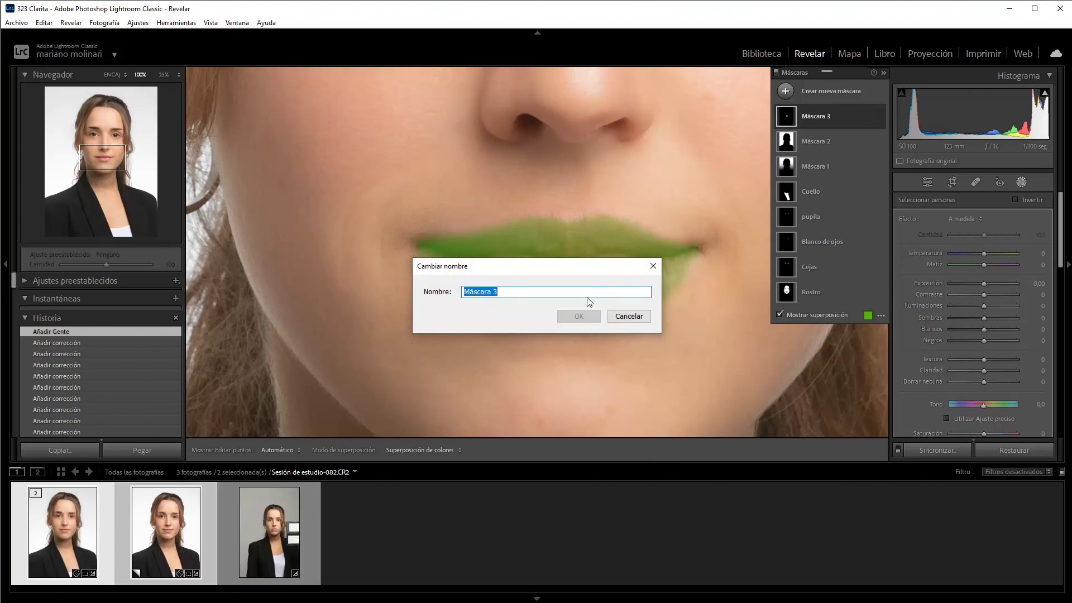
text(Labios)
click(569, 320)
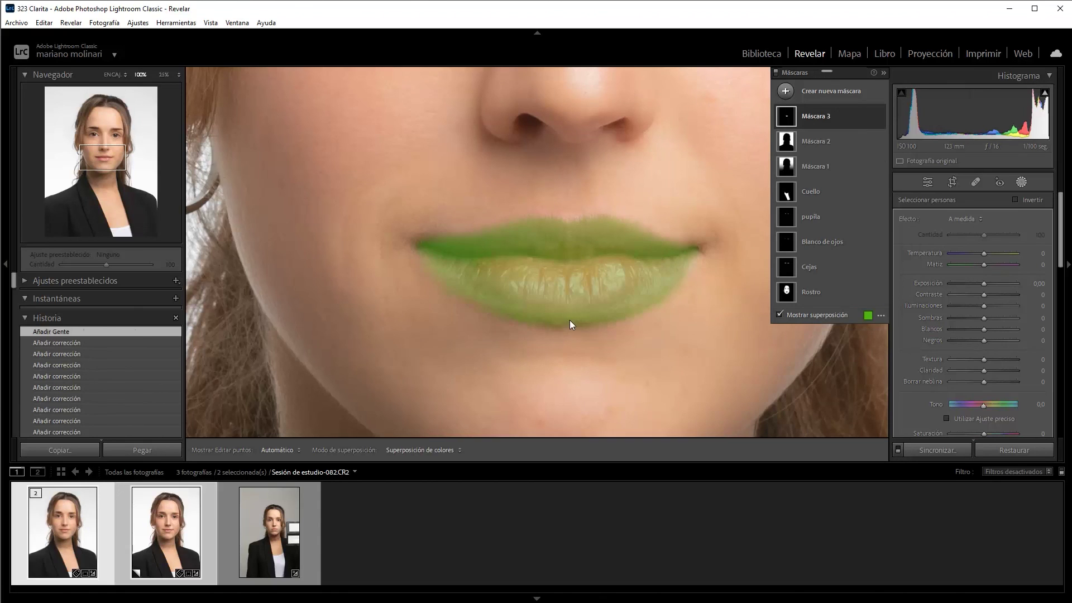
click(781, 314)
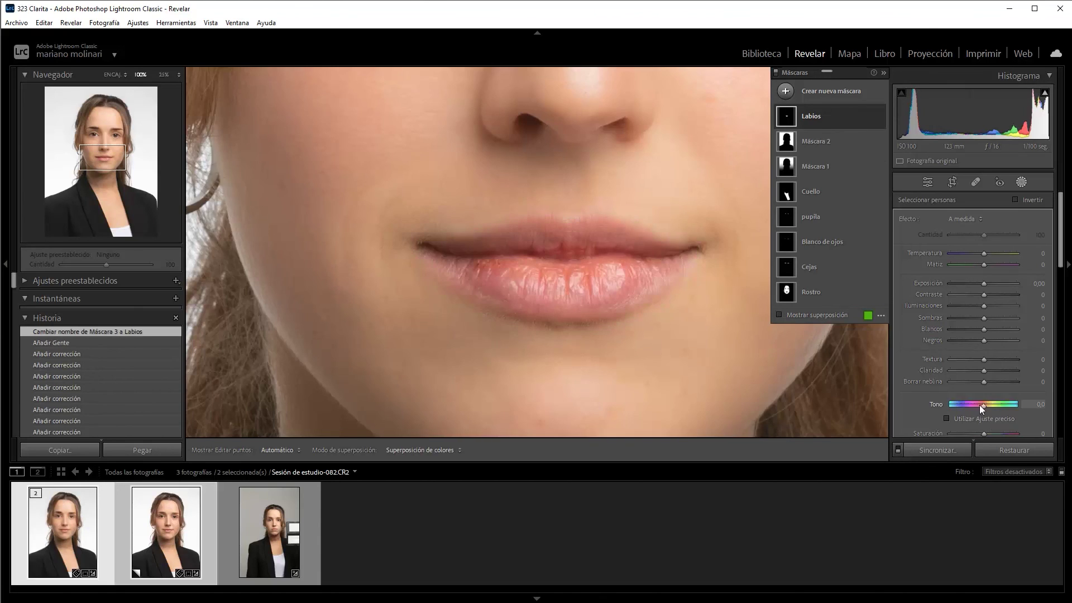
- Set the lips mask to Saturación 13, Textura -14 and Enfoque -6
scroll(1038, 369, down, 2)
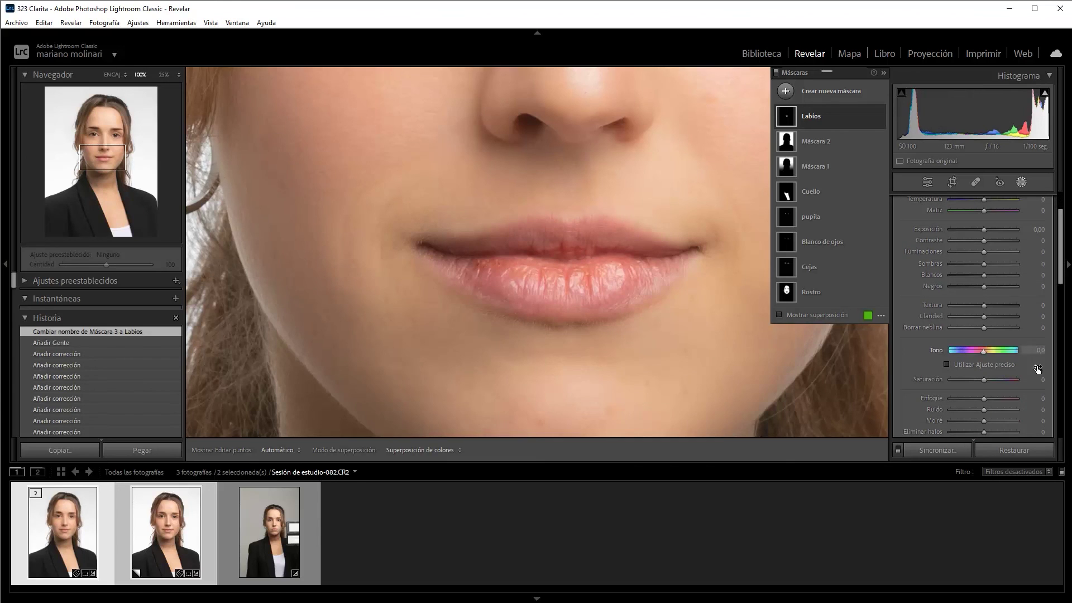
click(990, 380)
key(Up)
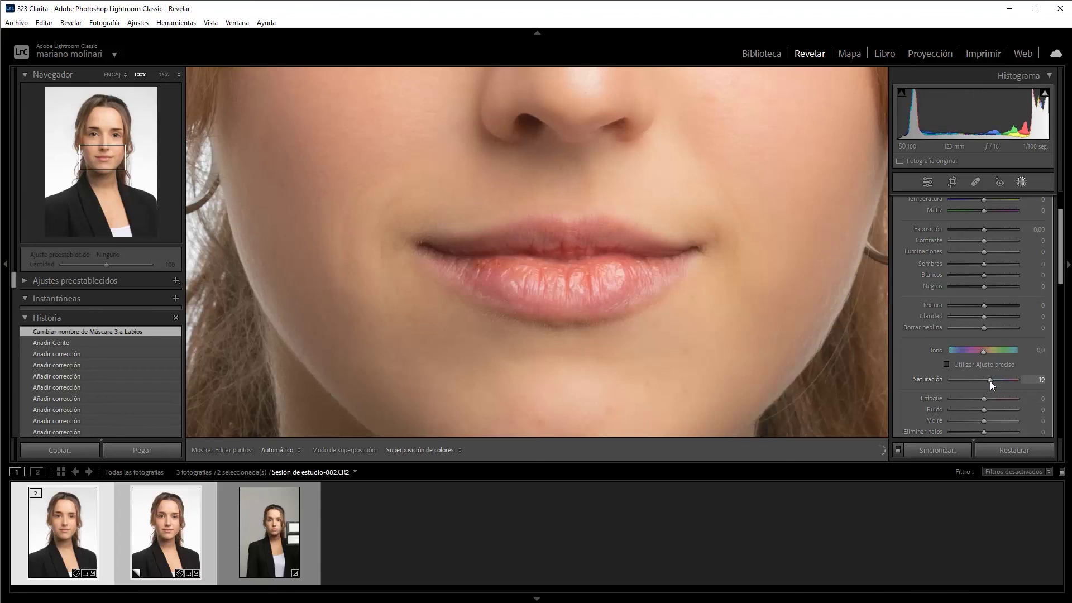
key(shift+Down)
key(Down)
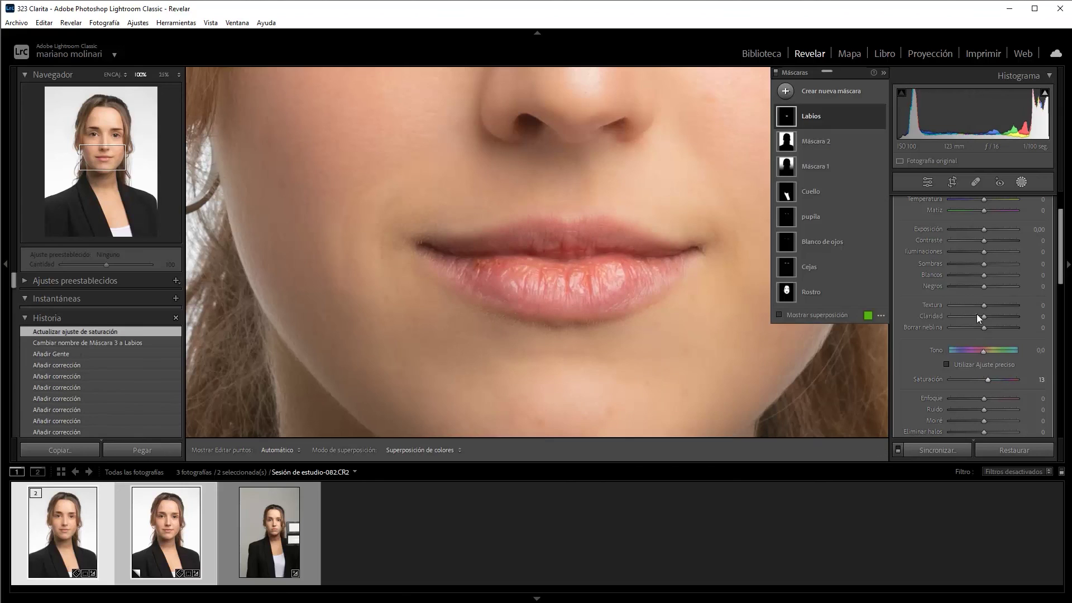
click(979, 306)
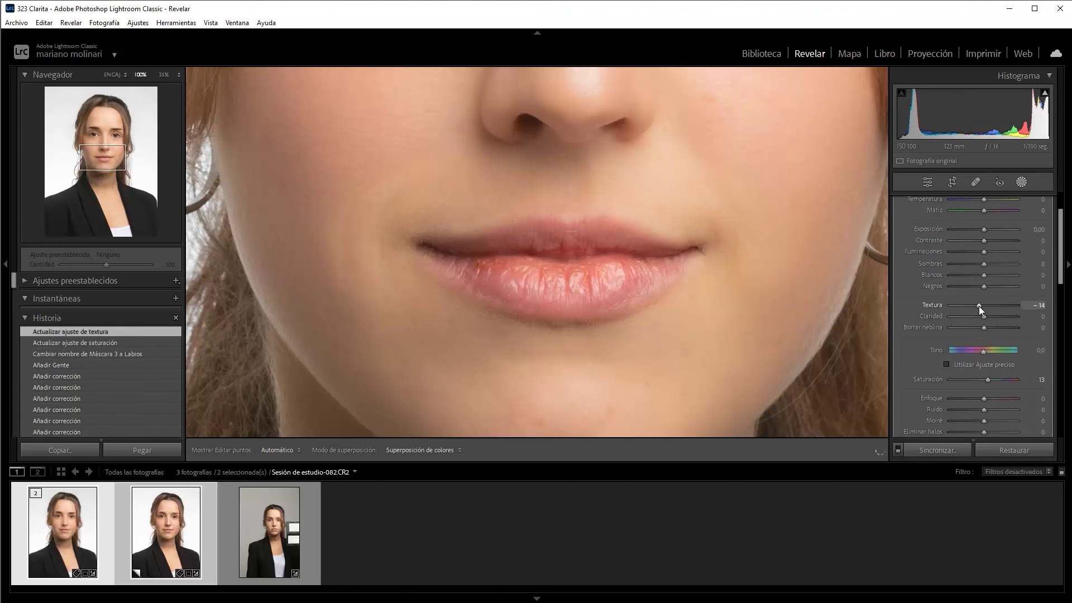
click(980, 400)
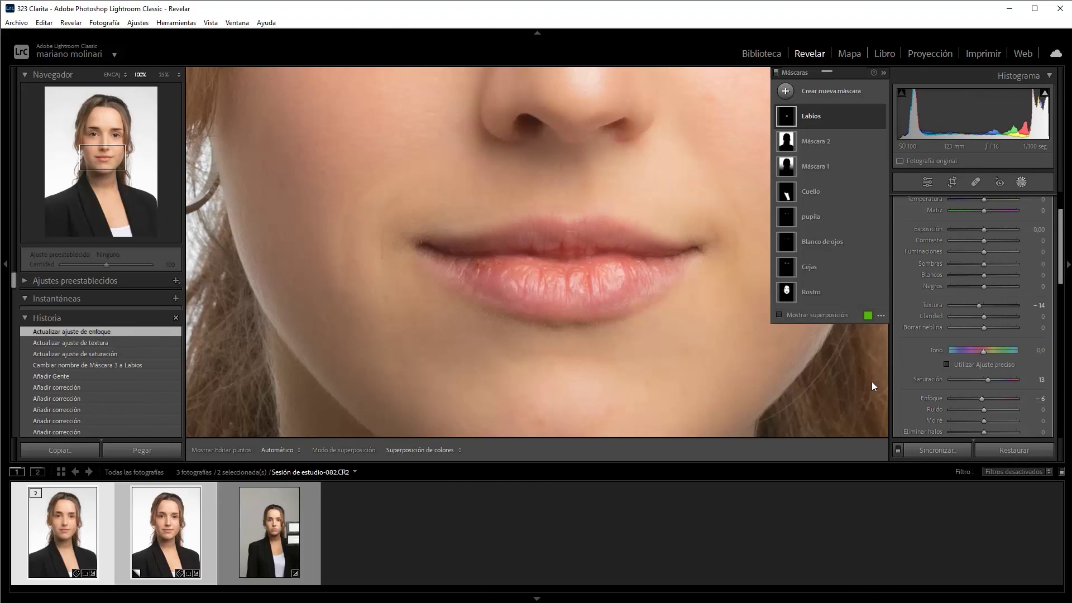
key(z)
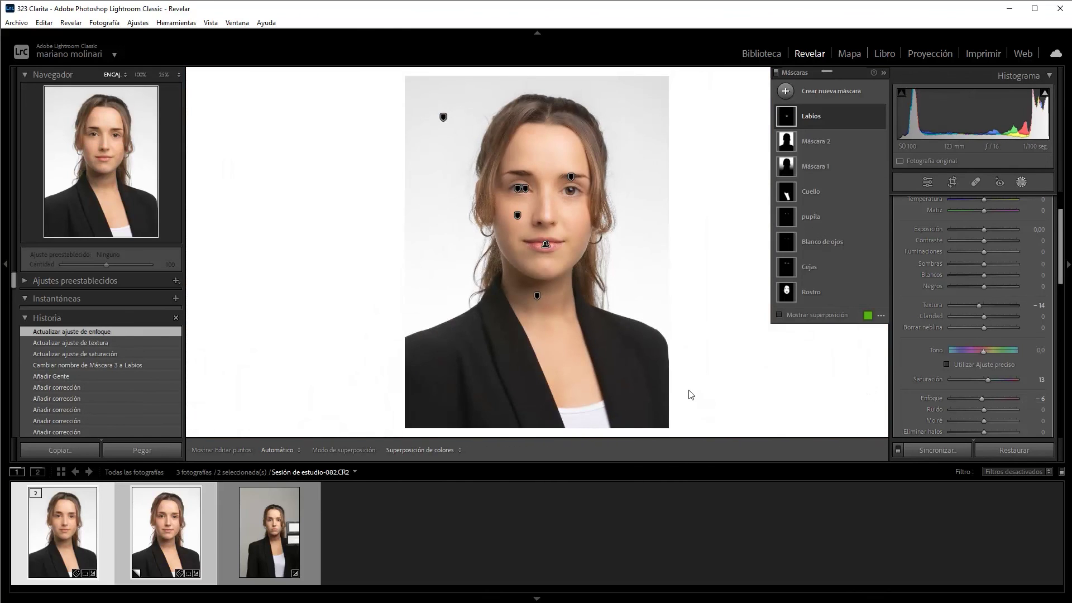
- Hide the edit pins and view the lips and eyes at 100%
key(h)
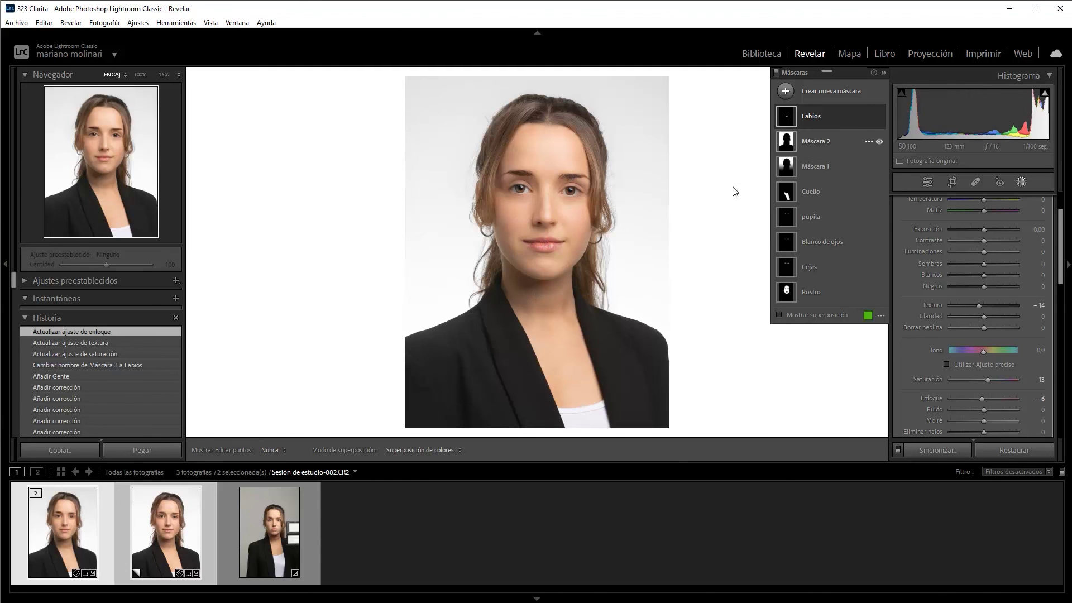
key(z)
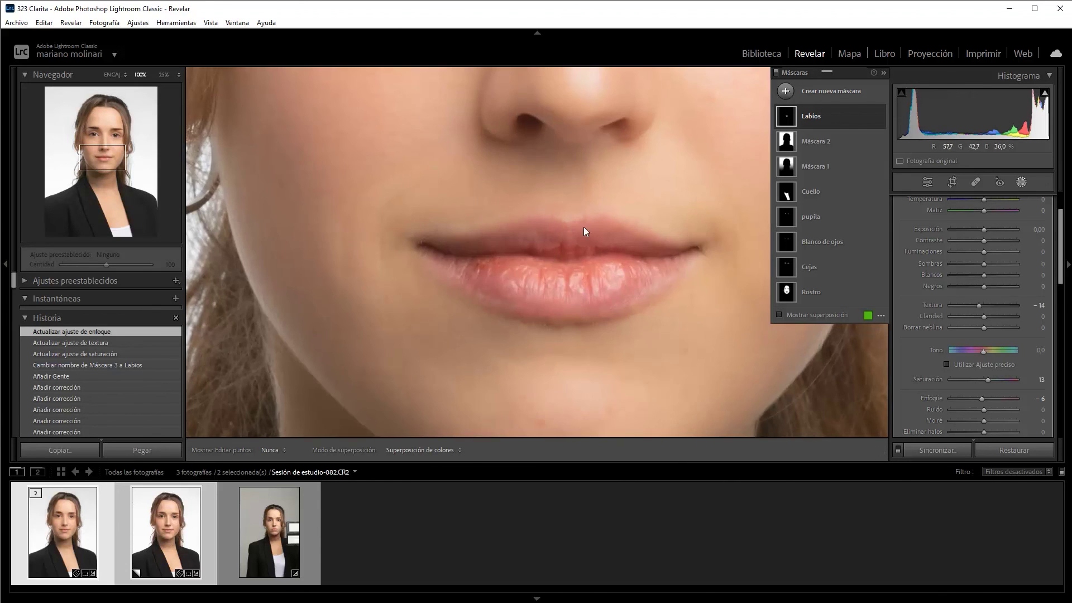
drag(584, 227, 591, 401)
- Hide the panels and switch all masks off and back on to compare the face
key(shift+Tab)
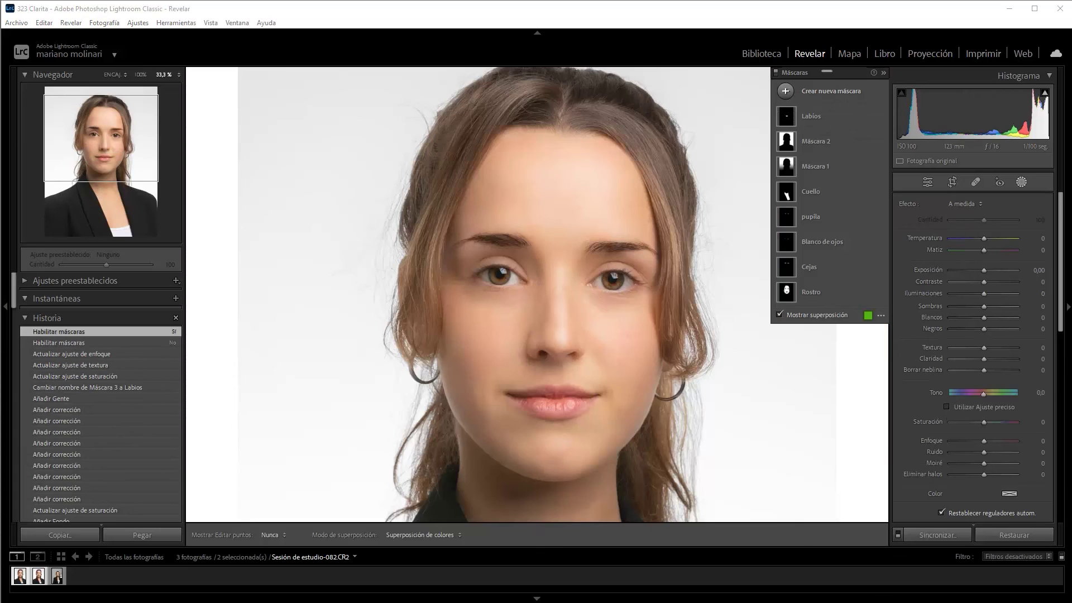
click(775, 73)
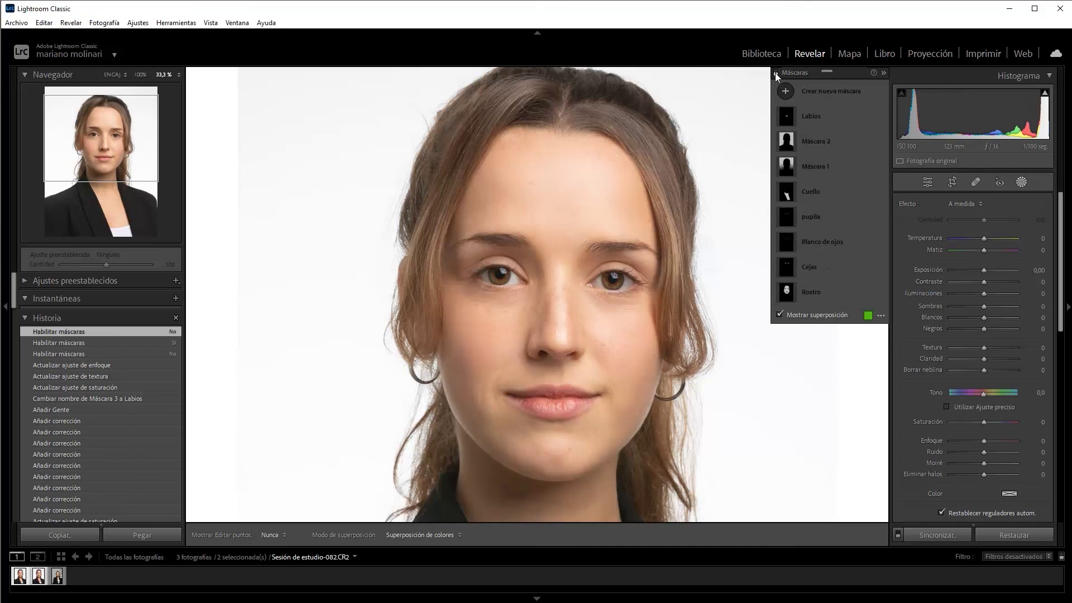
click(775, 73)
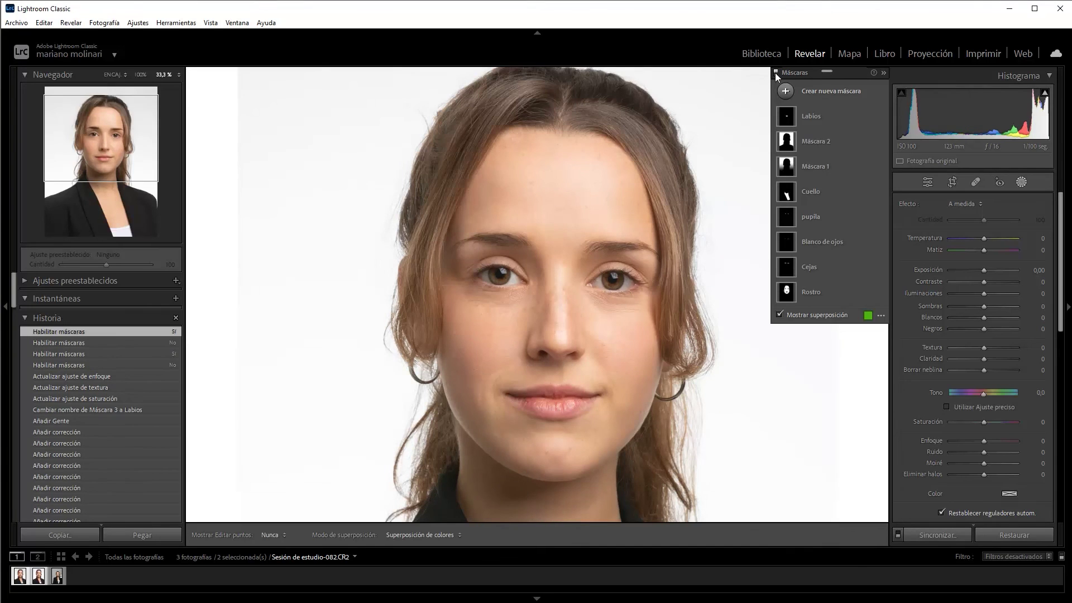